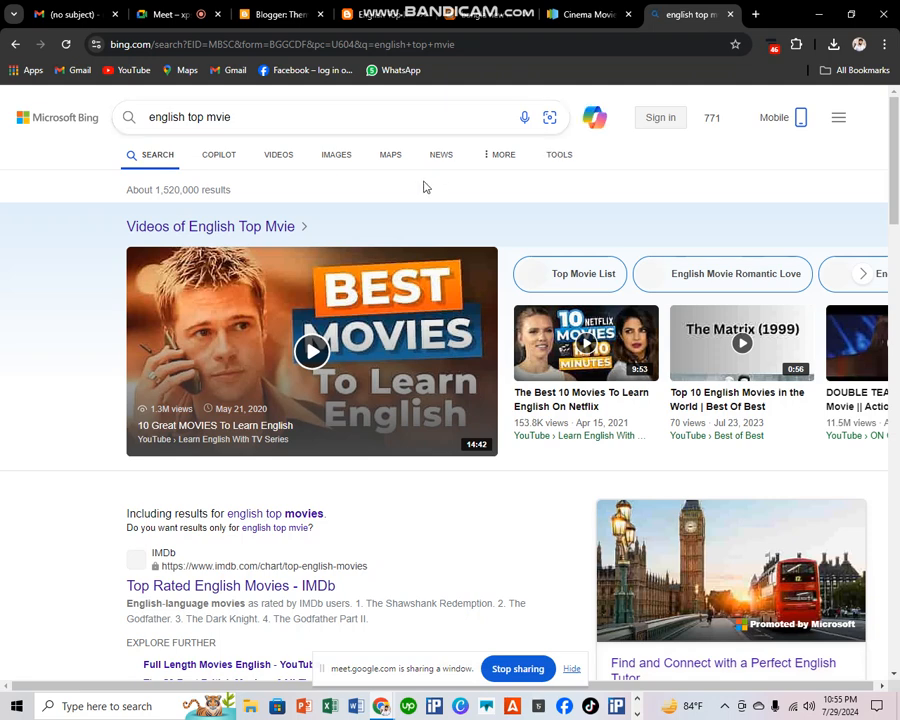
# Step: Show the image results for the "english top mvie" search and look through the movie posters
pyautogui.click(336, 155)
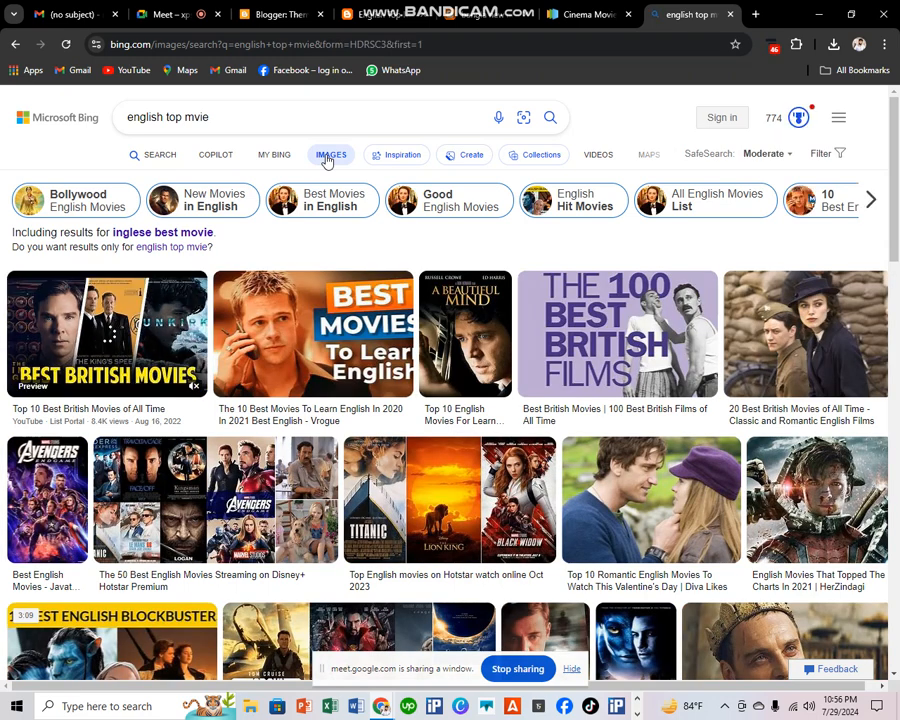
pyautogui.scroll(-15, 370, 200)
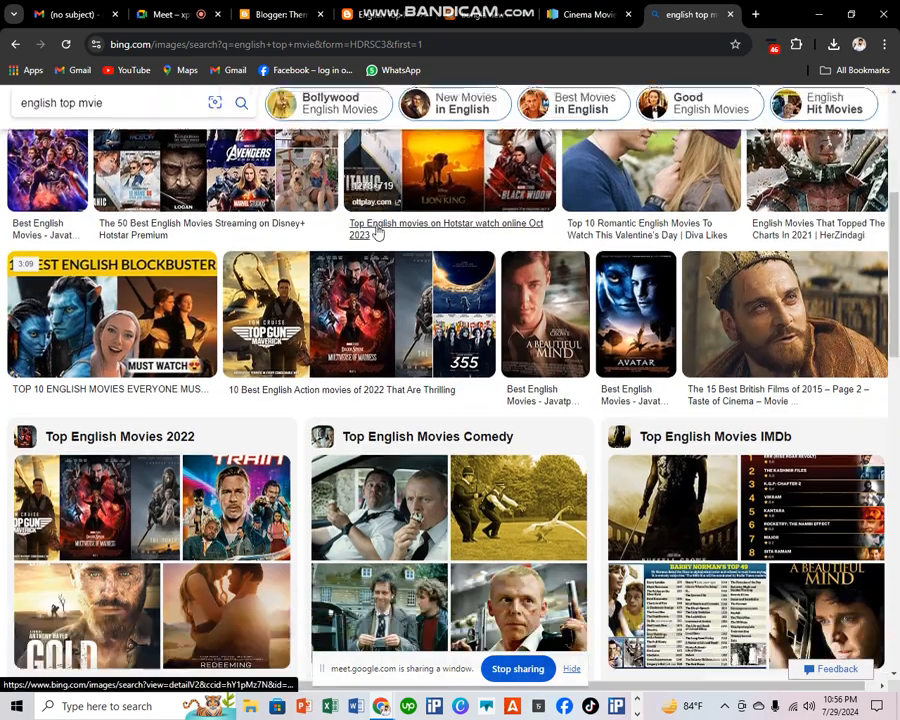
pyautogui.scroll(-3, 310, 290)
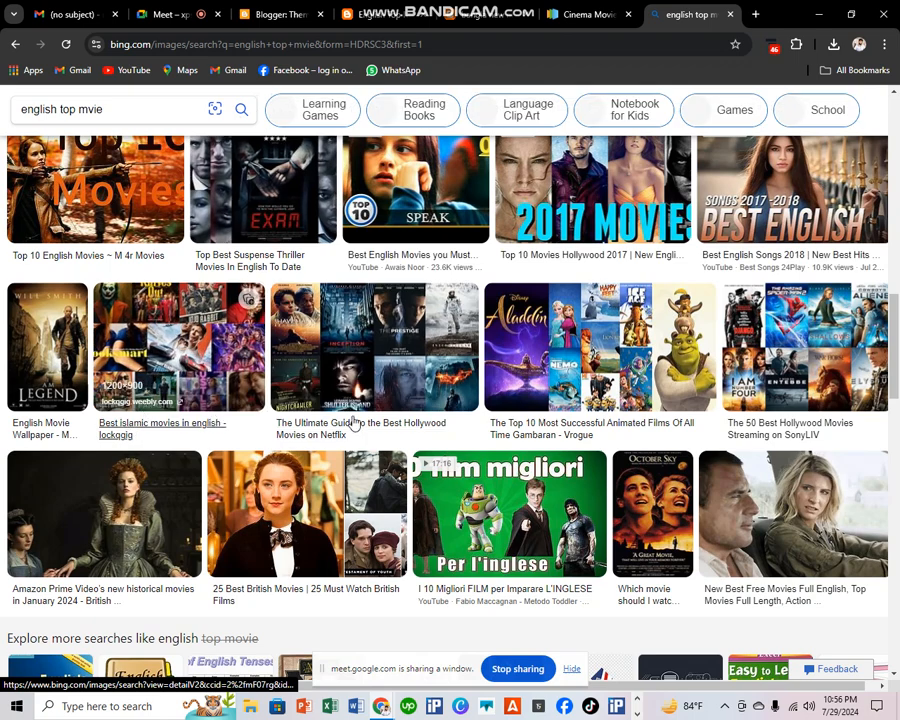
pyautogui.scroll(-5, 500, 421)
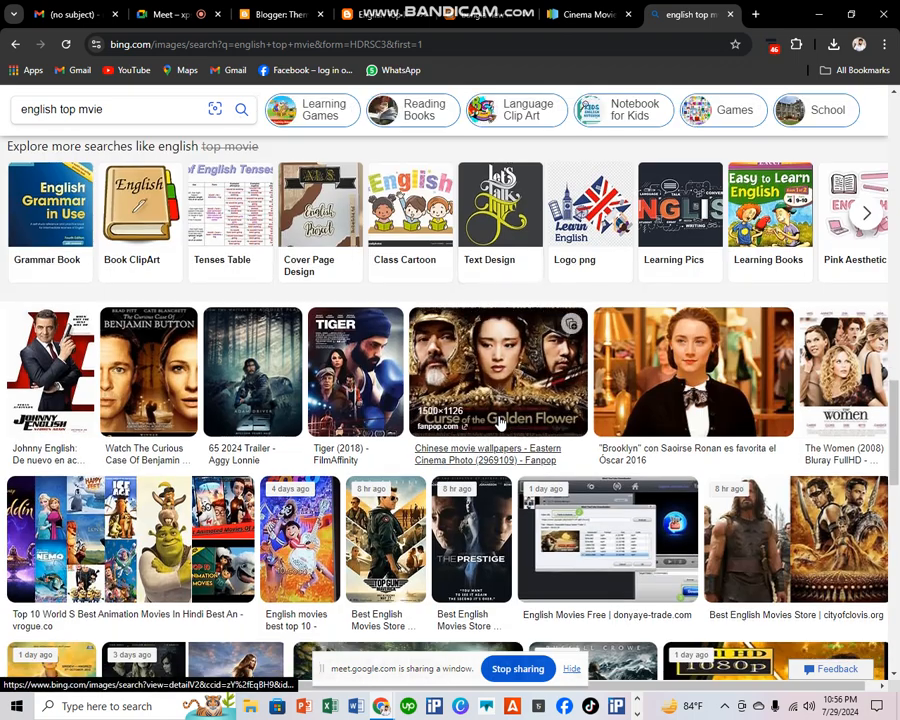
pyautogui.scroll(-4, 500, 421)
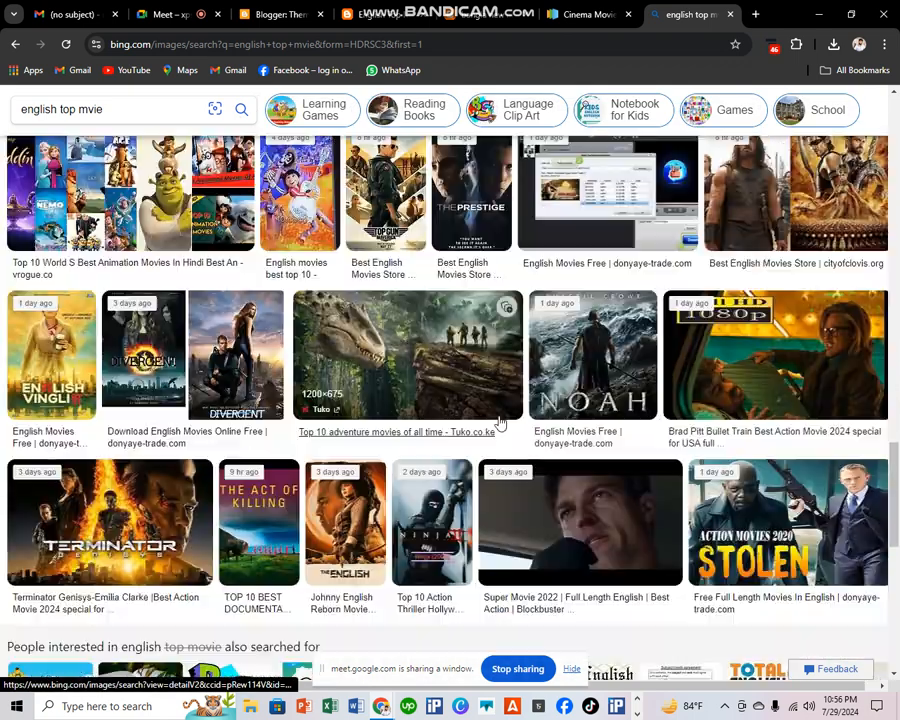
pyautogui.scroll(-2, 500, 421)
pyautogui.scroll(-4, 500, 422)
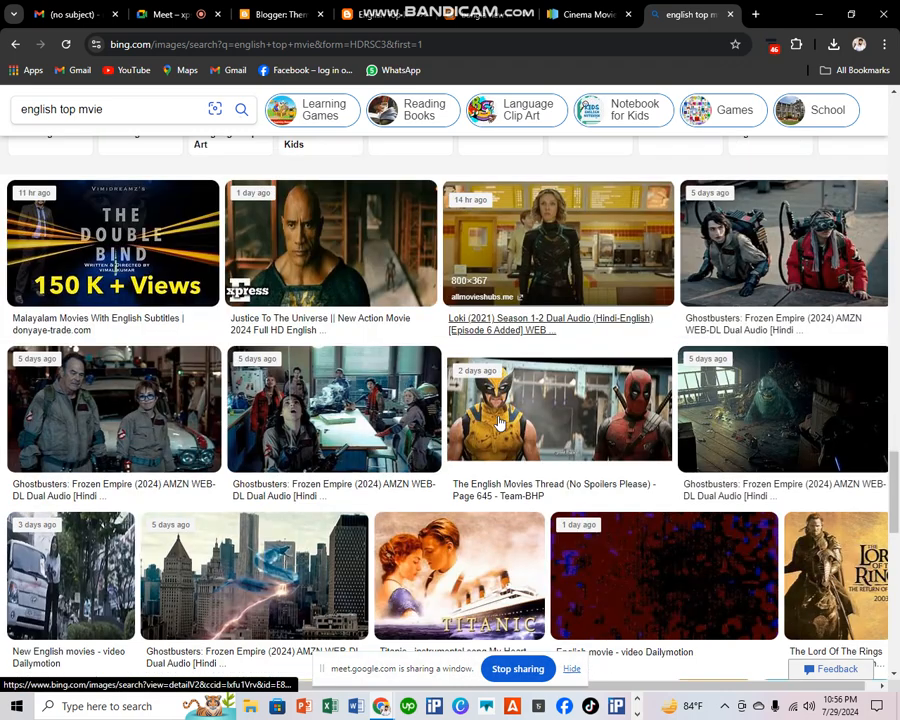
pyautogui.scroll(-1, 500, 423)
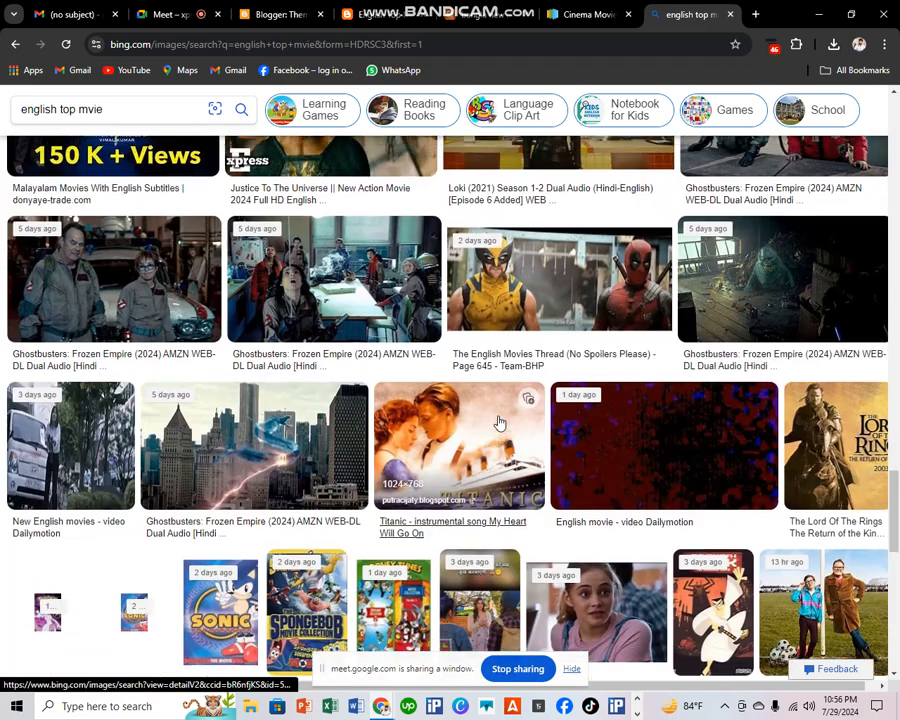
pyautogui.scroll(1, 445, 425)
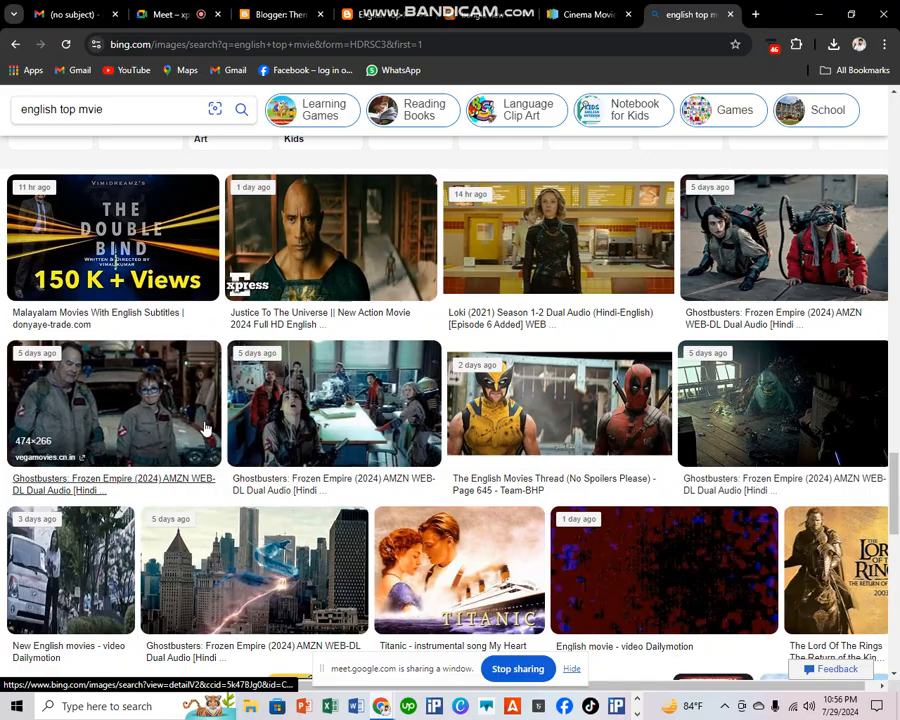
pyautogui.scroll(-4, 196, 428)
pyautogui.scroll(-2, 196, 428)
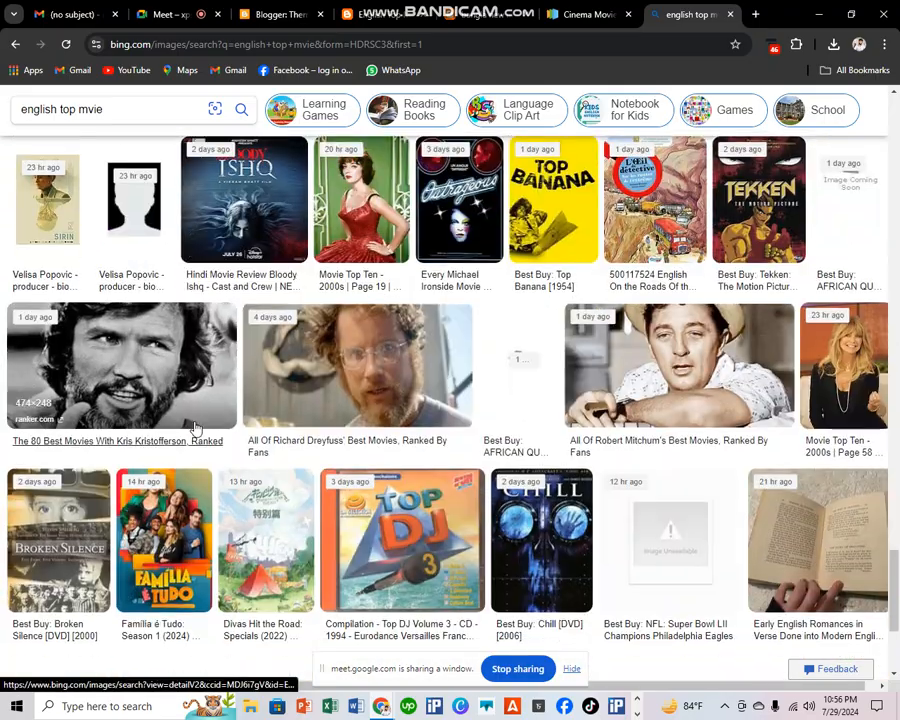
pyautogui.scroll(4, 196, 428)
pyautogui.scroll(2, 196, 428)
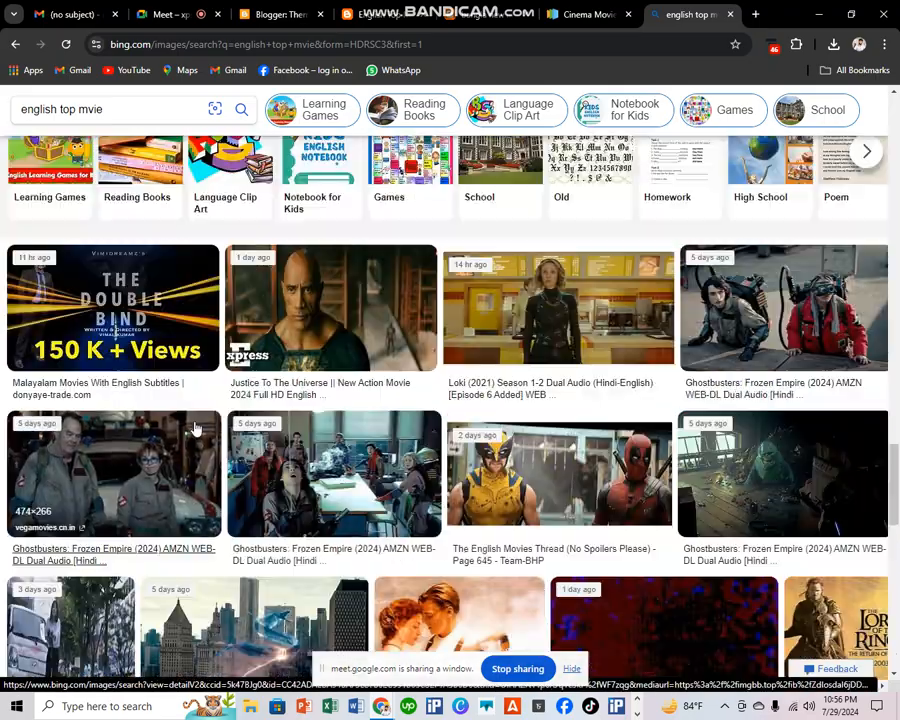
pyautogui.scroll(2, 196, 428)
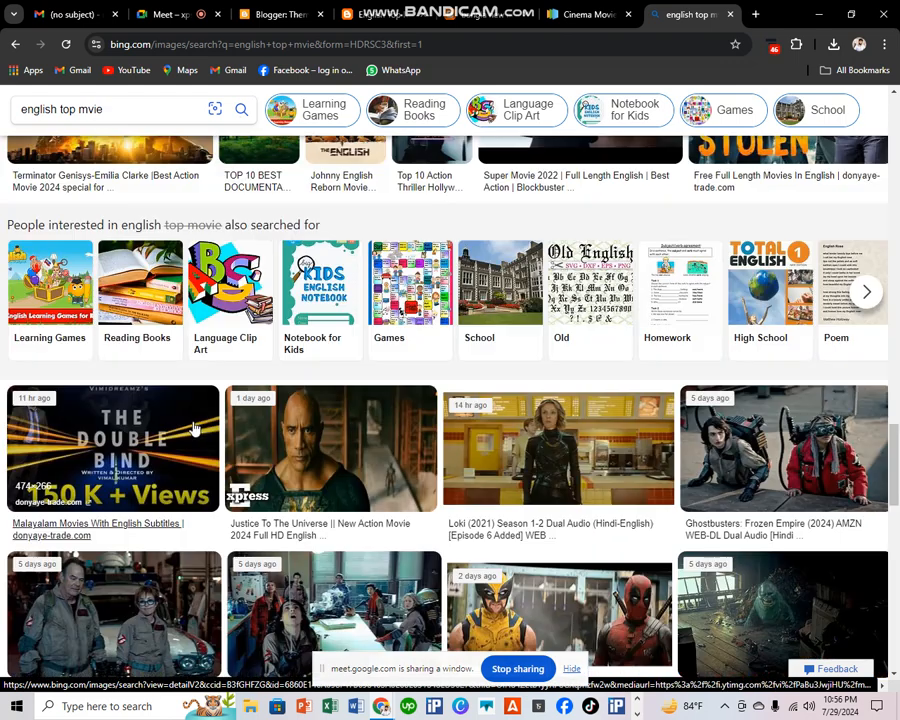
pyautogui.scroll(10, 293, 444)
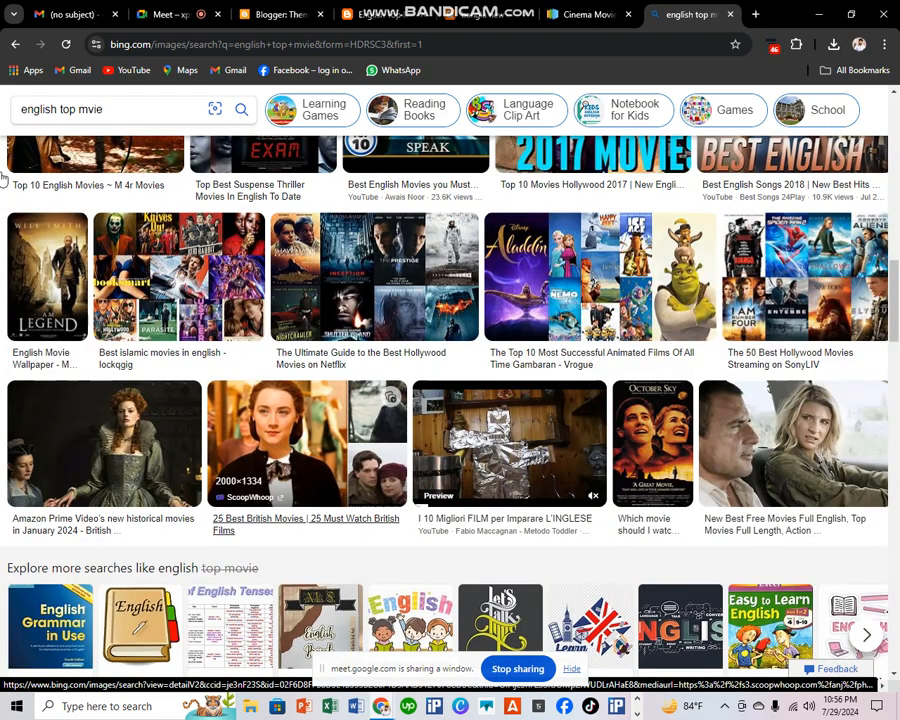
pyautogui.scroll(1, 198, 100)
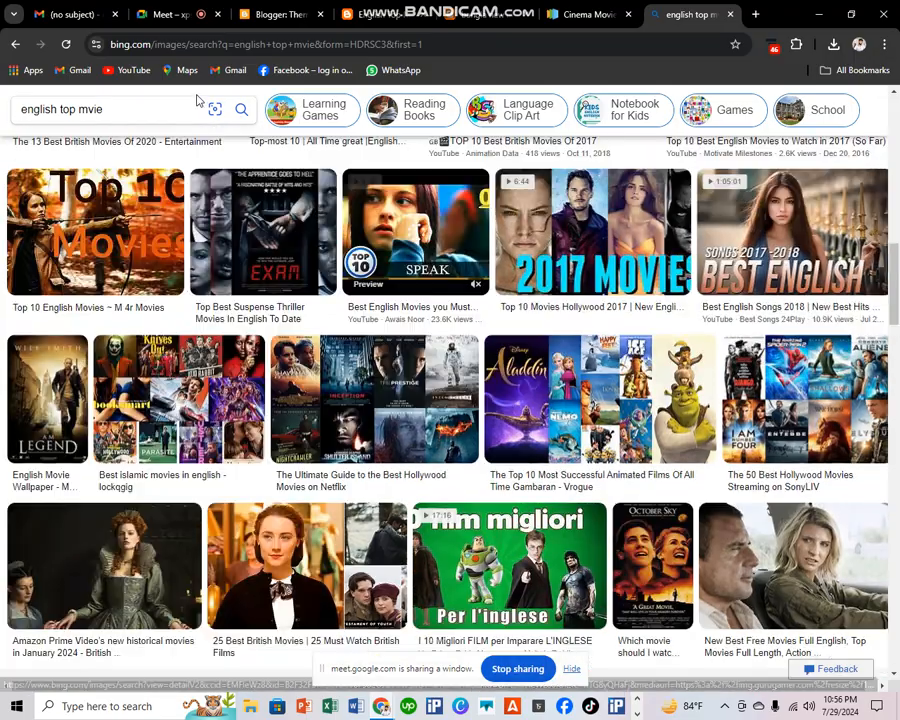
pyautogui.scroll(8, 198, 100)
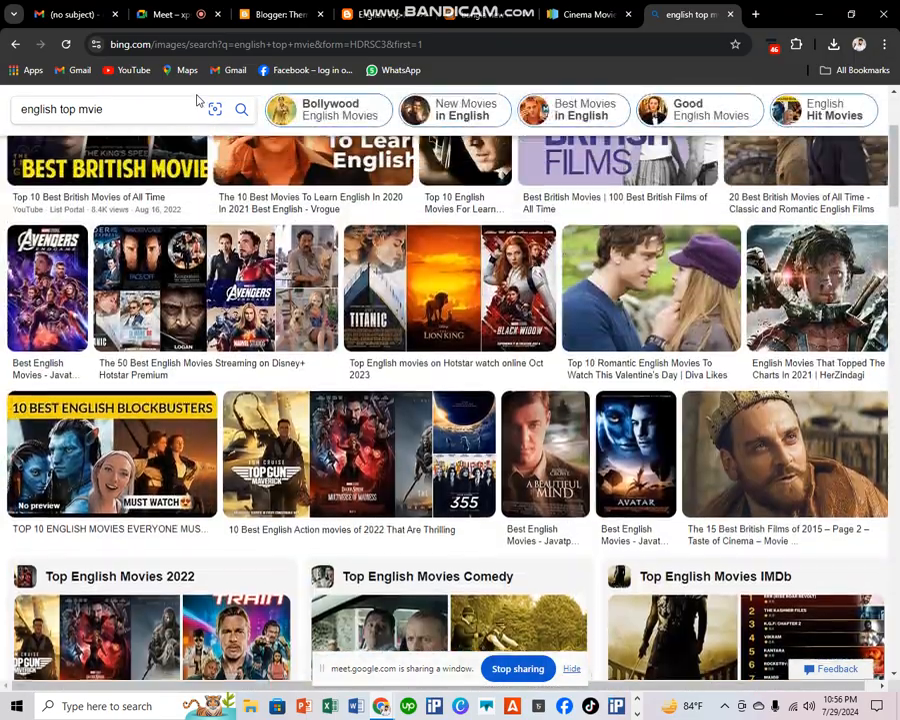
pyautogui.scroll(3, 16, 112)
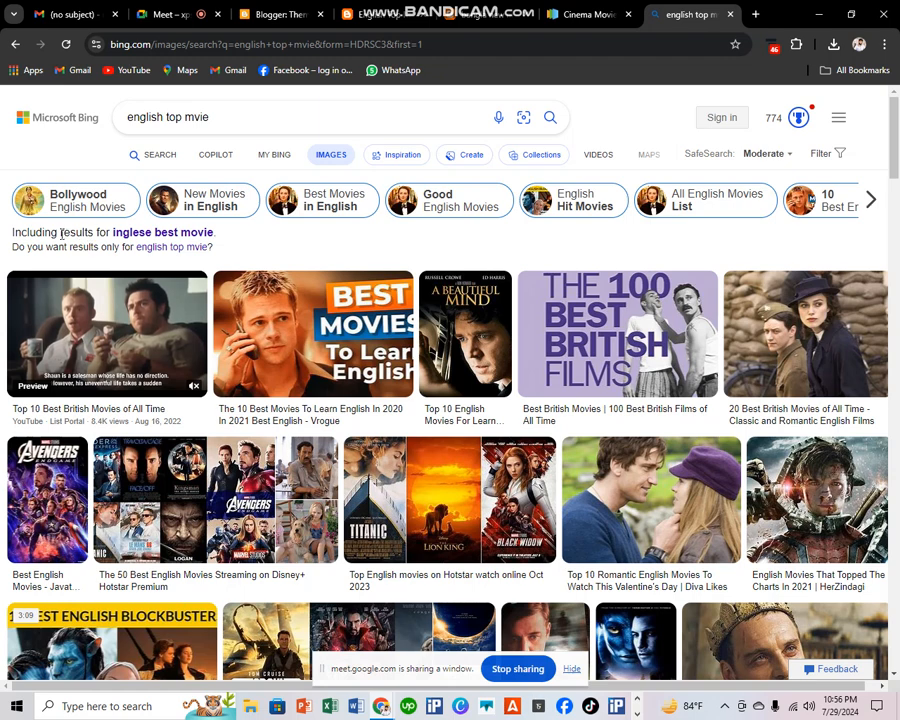
# Step: Narrow the image search with the suggested searches Bollywood English Movies and English Movies Hamnile
pyautogui.click(102, 203)
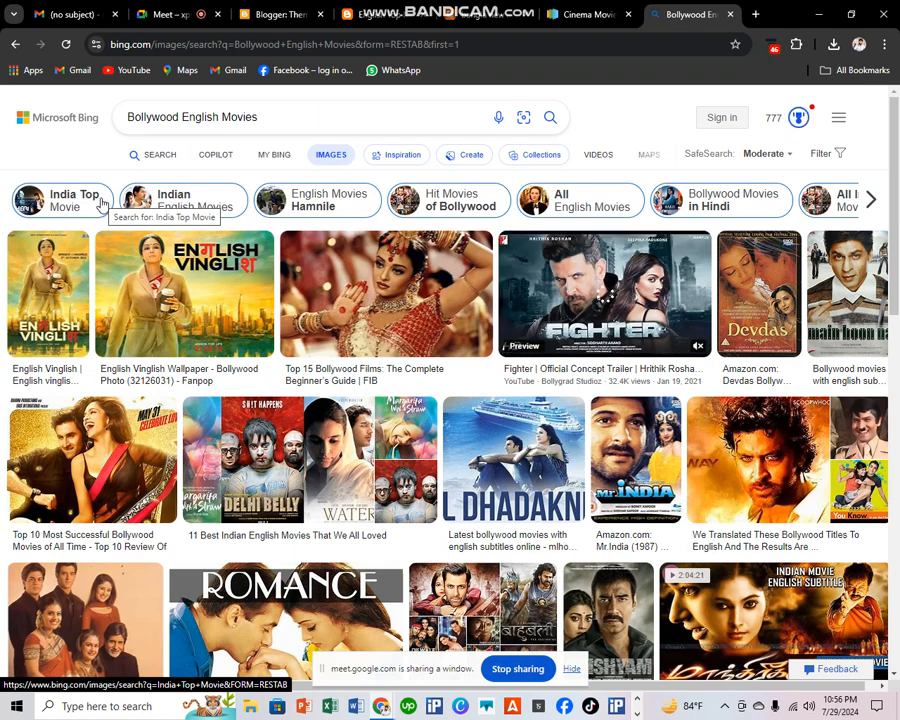
pyautogui.click(353, 206)
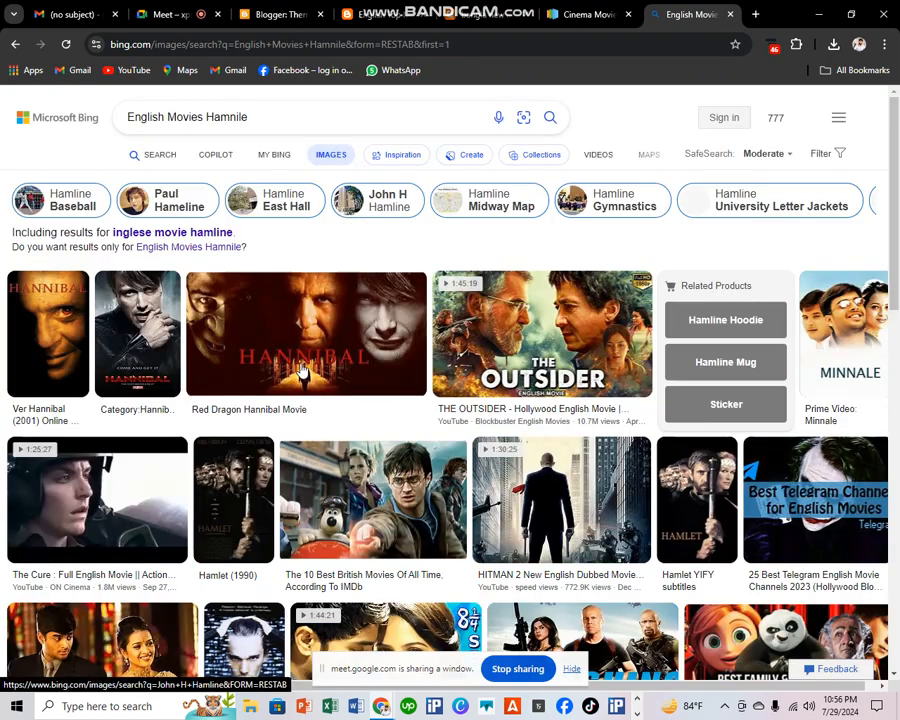
# Step: Save the THE OUTSIDER movie image to the Desktop as a JPEG, keeping the suggested file name
pyautogui.rightClick(535, 326)
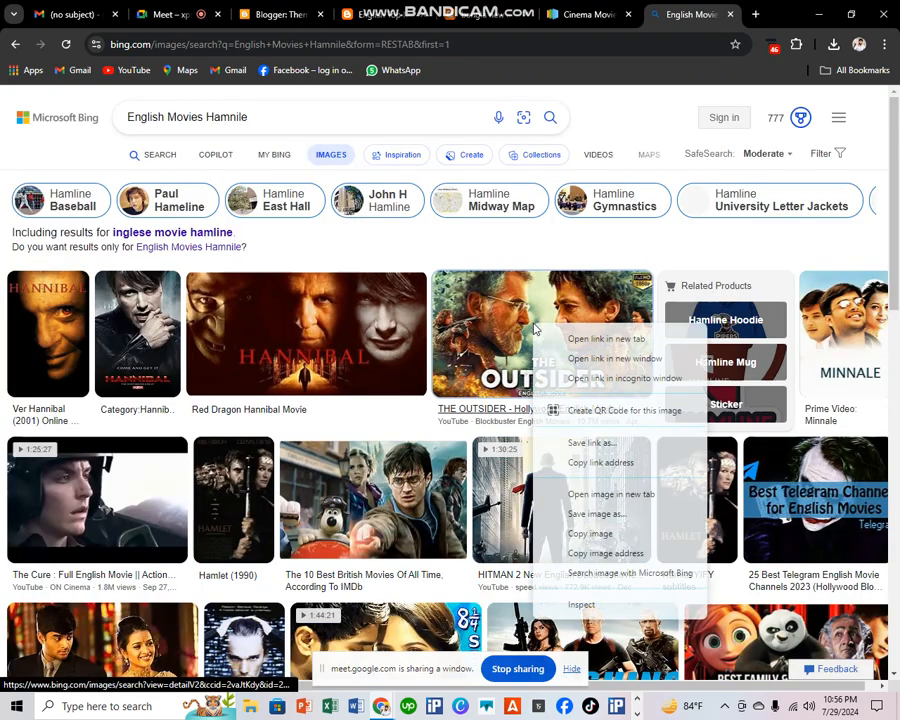
pyautogui.click(585, 515)
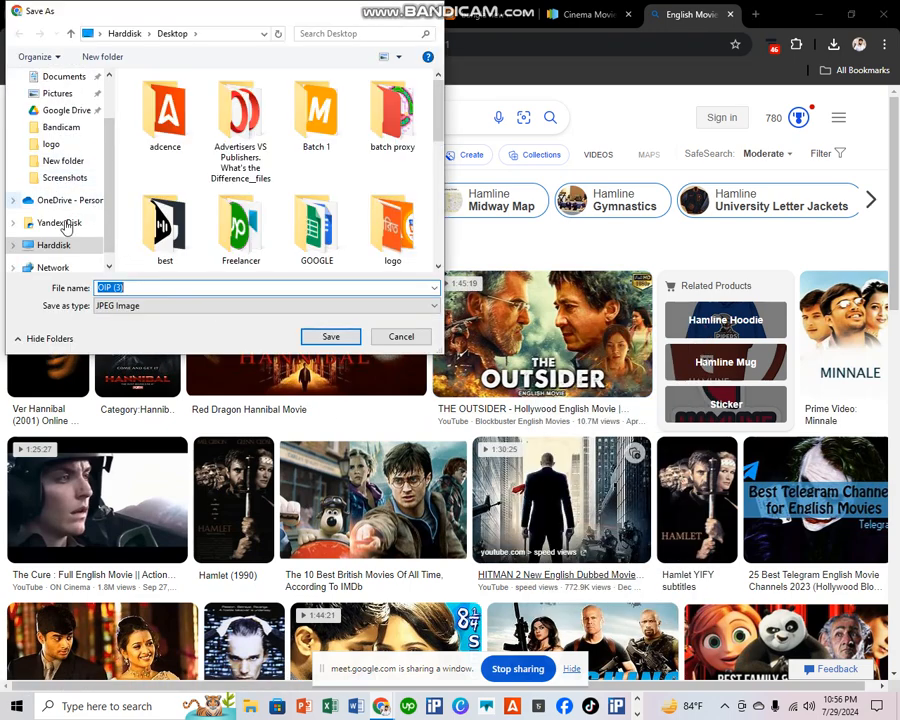
pyautogui.scroll(3, 58, 144)
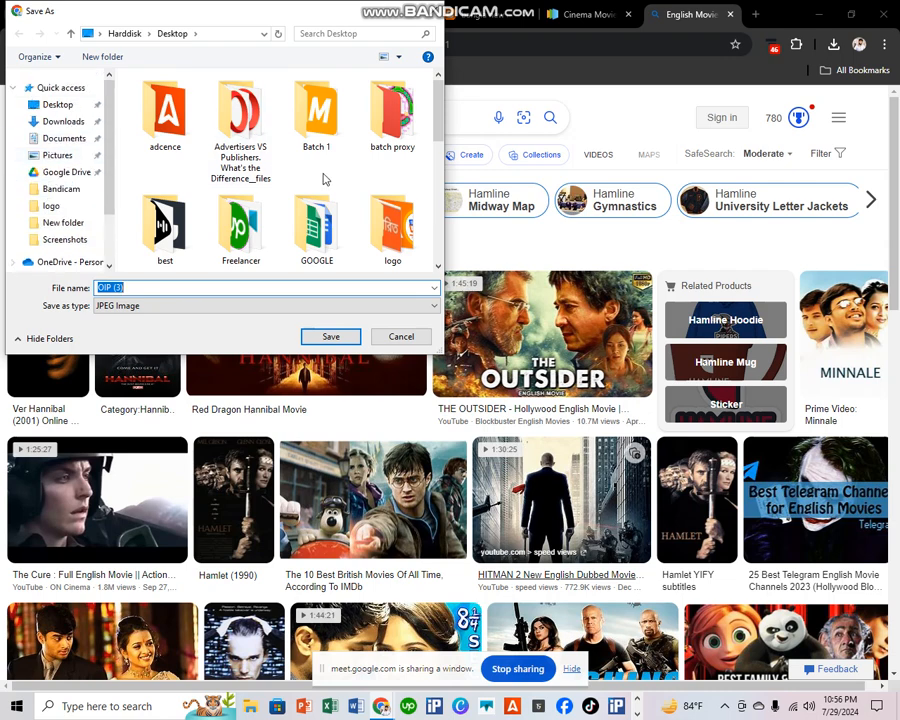
pyautogui.scroll(-5, 318, 172)
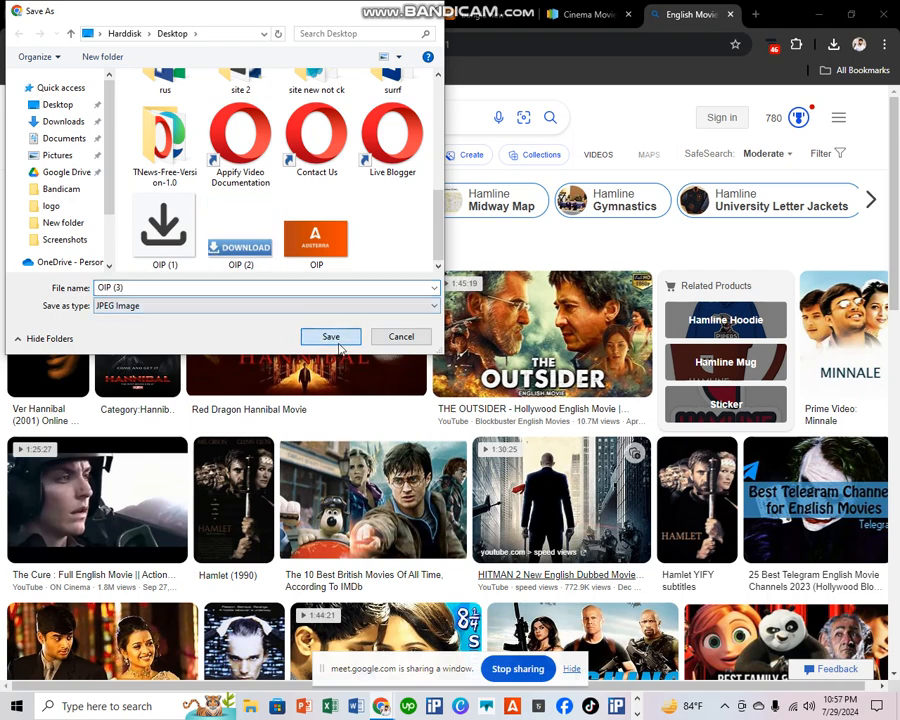
pyautogui.click(338, 341)
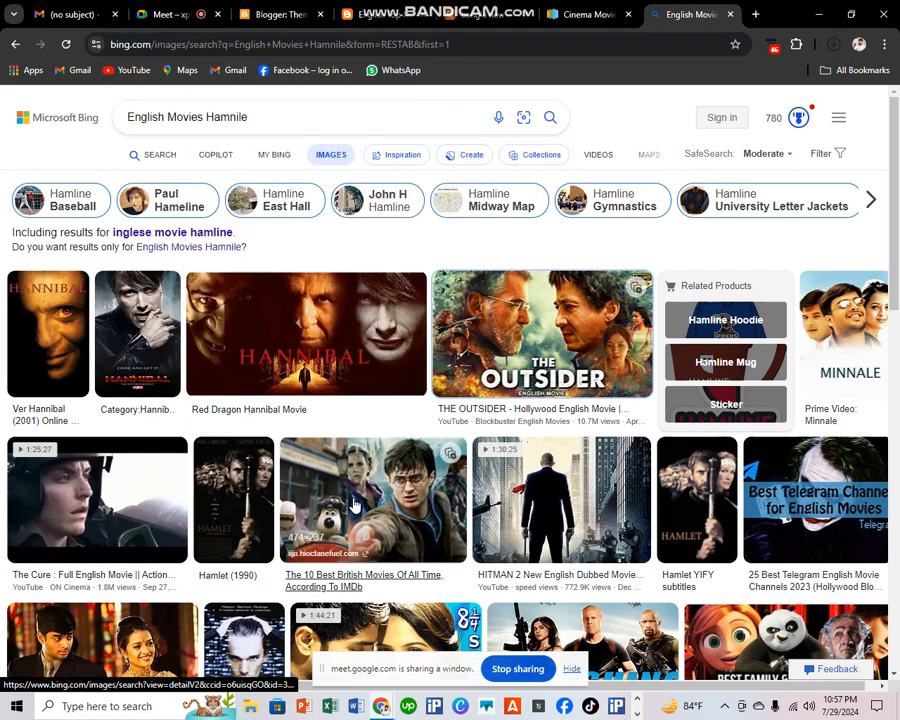
# Step: From the HITMAN 2 video preview, save the results page to the Desktop as a complete webpage with the suggested file name
pyautogui.scroll(-2, 355, 505)
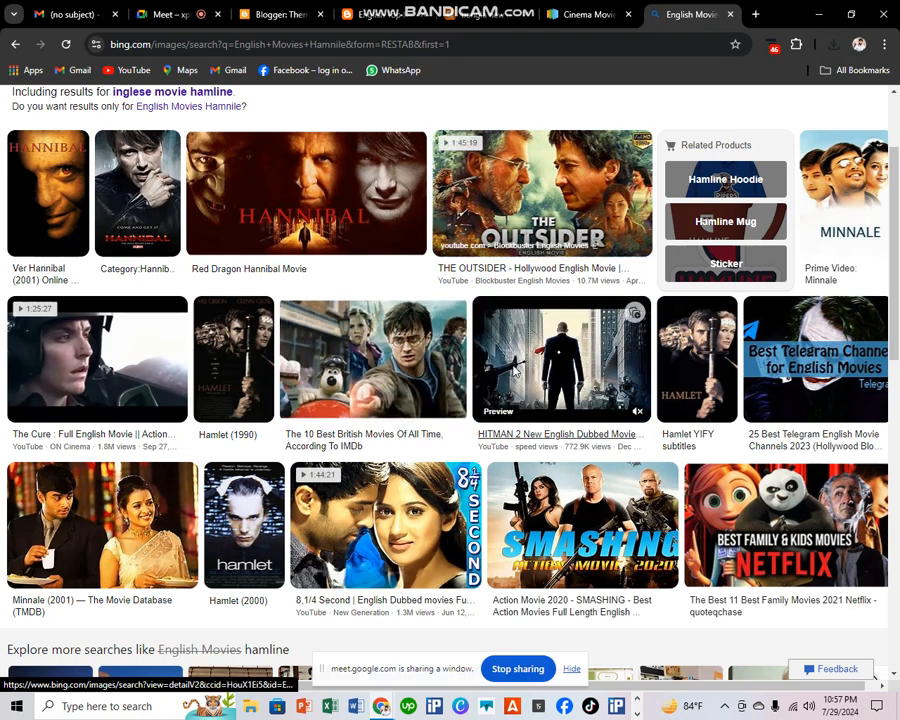
pyautogui.rightClick(512, 370)
pyautogui.click(584, 140)
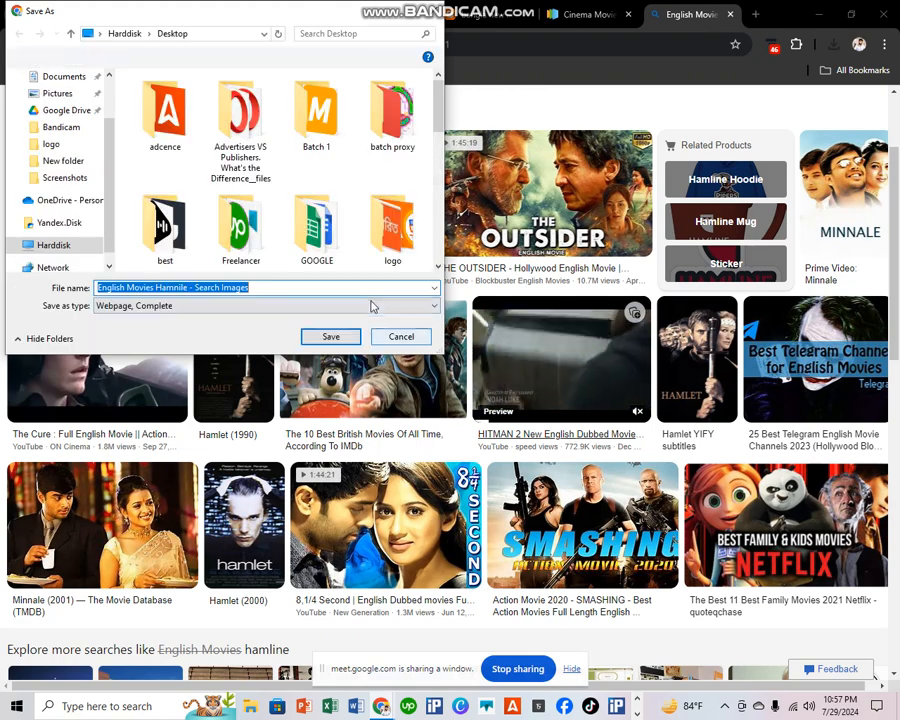
pyautogui.click(343, 338)
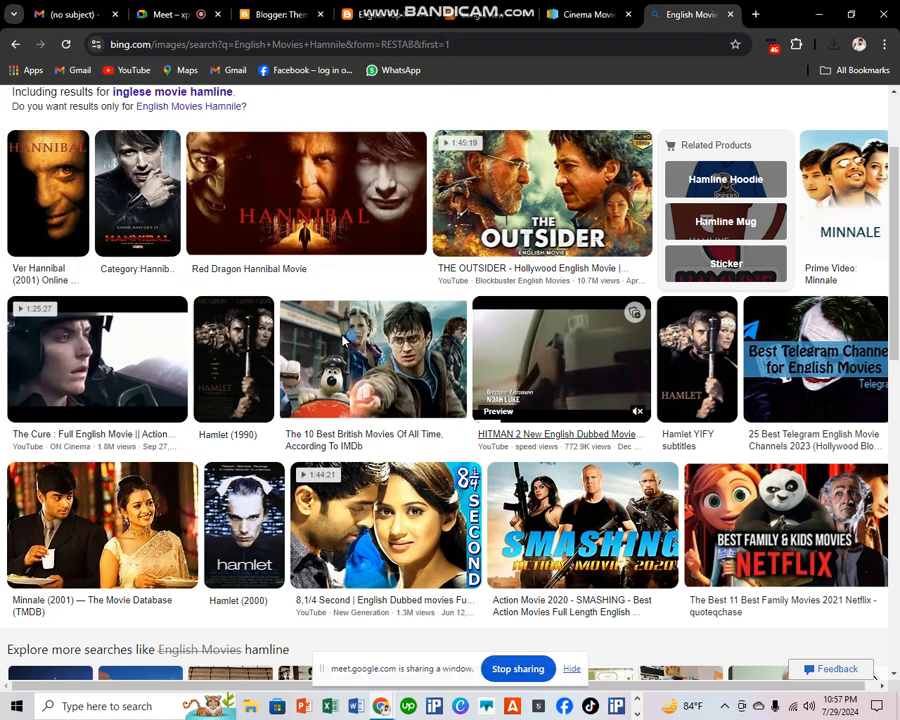
# Step: Save the SMASHING action movie image to the Desktop as a JPEG, keeping the suggested file name
pyautogui.scroll(-2, 365, 383)
pyautogui.scroll(-2, 365, 383)
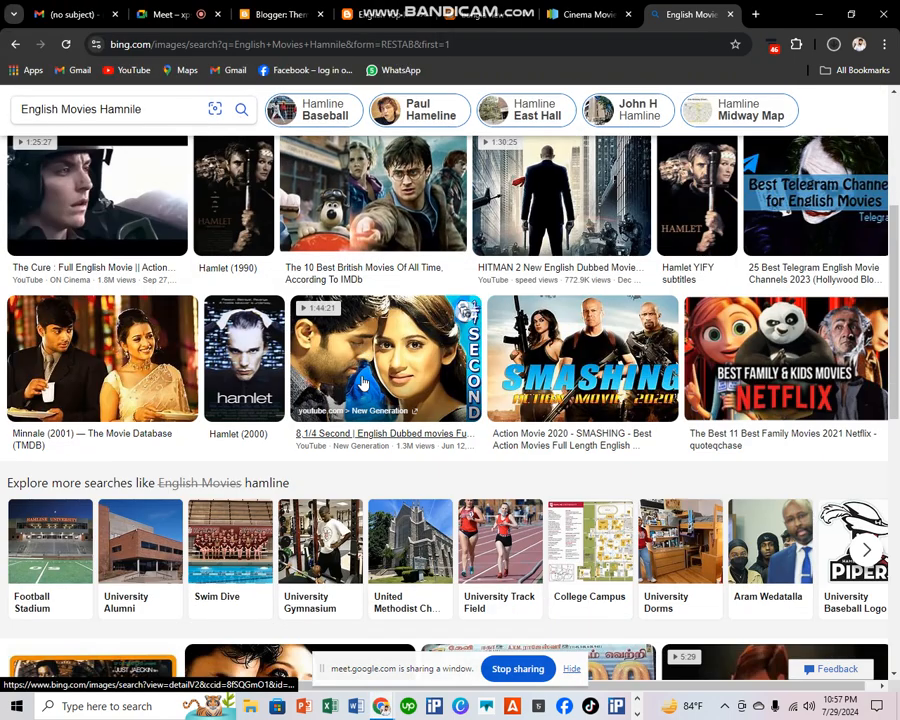
pyautogui.rightClick(597, 312)
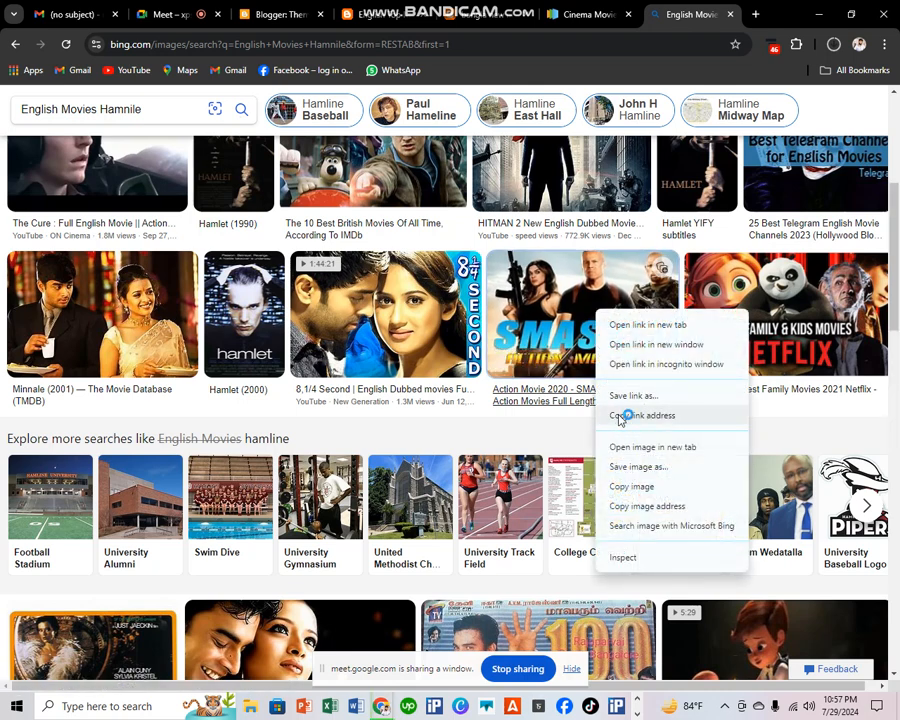
pyautogui.click(628, 467)
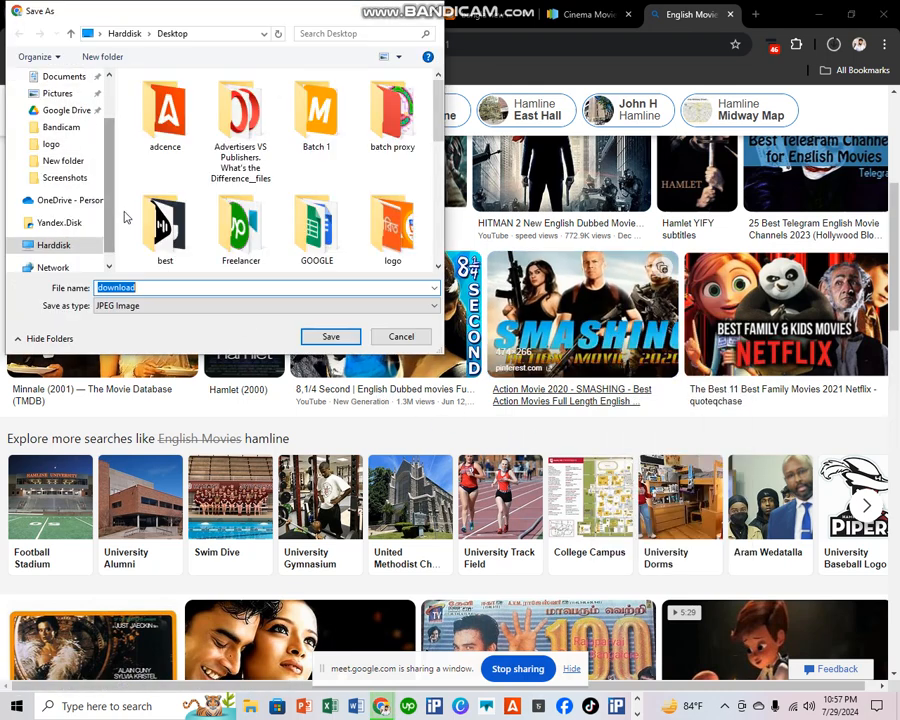
pyautogui.click(331, 336)
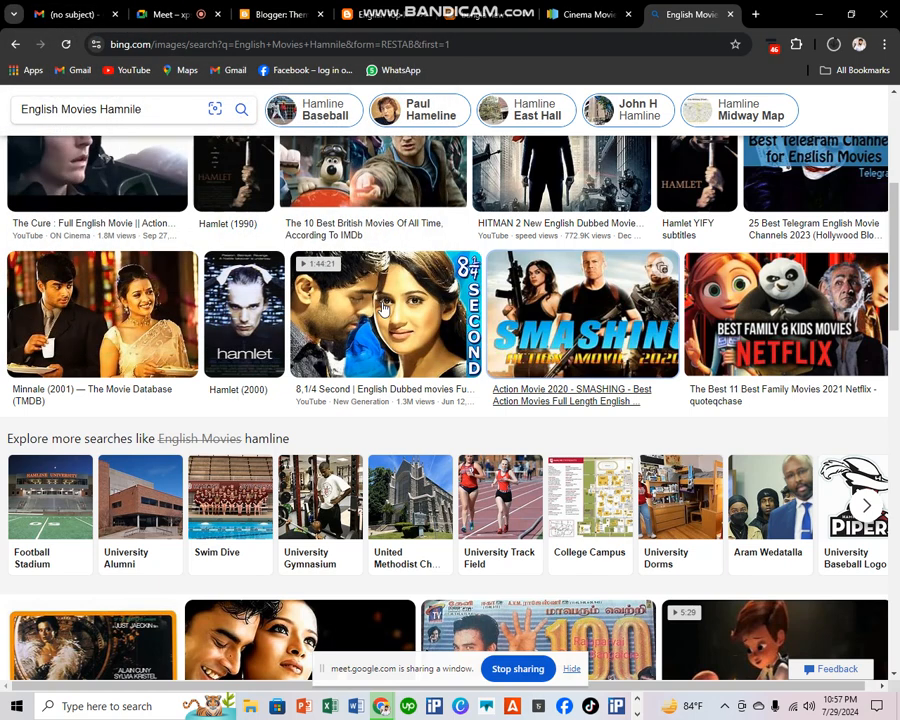
# Step: From the 8,1/4 Second video preview, save the results page to the Desktop as a complete webpage
pyautogui.rightClick(384, 303)
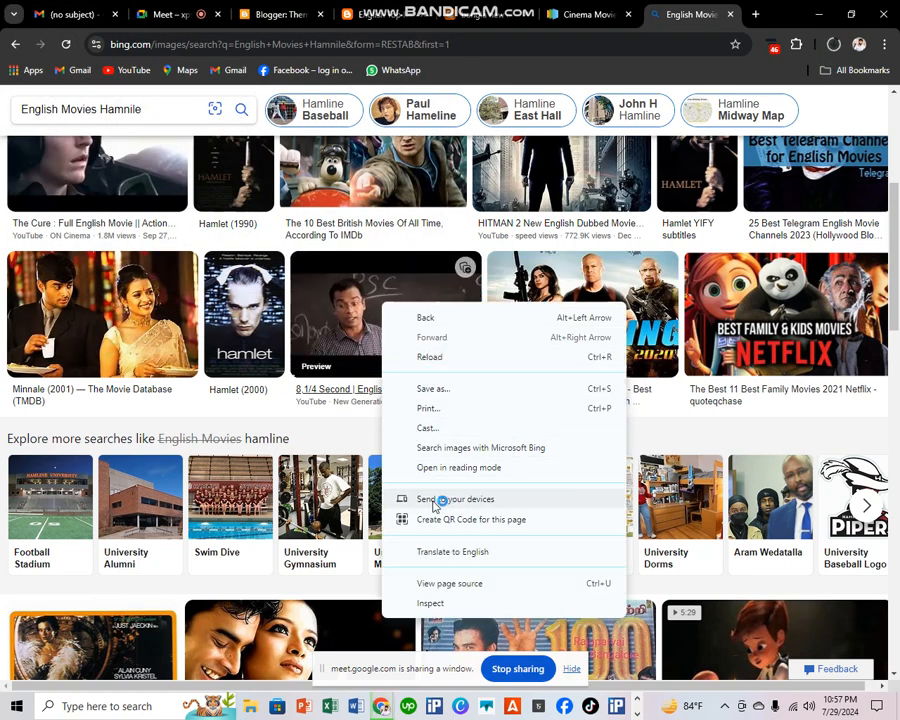
pyautogui.click(447, 392)
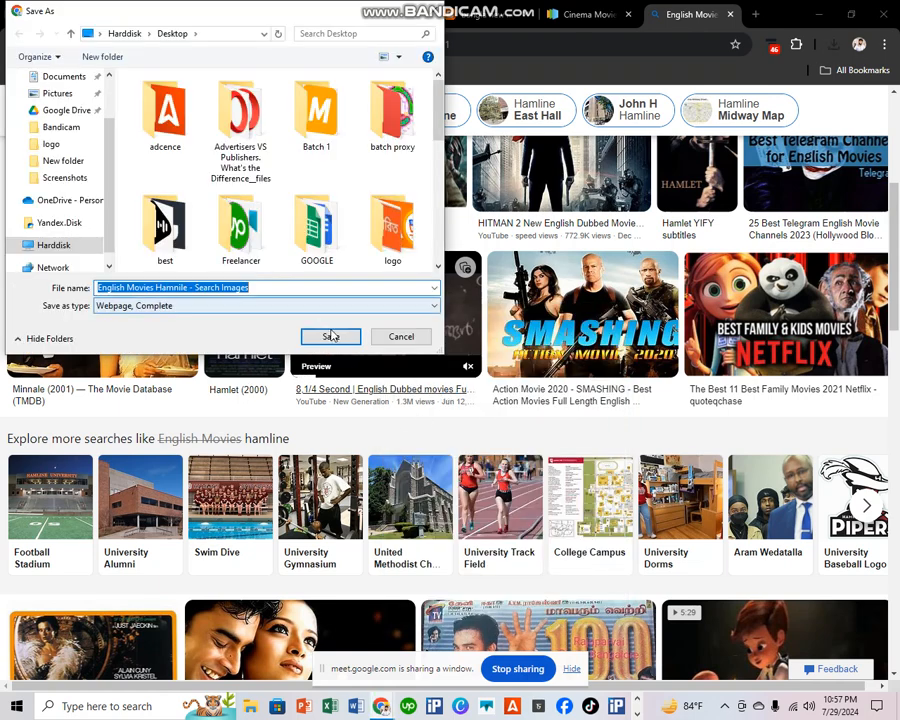
pyautogui.click(334, 338)
# Step: Save the Watch & Download Minnale 2001 image to the Desktop as a JPEG, keeping the suggested file name
pyautogui.scroll(-3, 350, 410)
pyautogui.rightClick(346, 105)
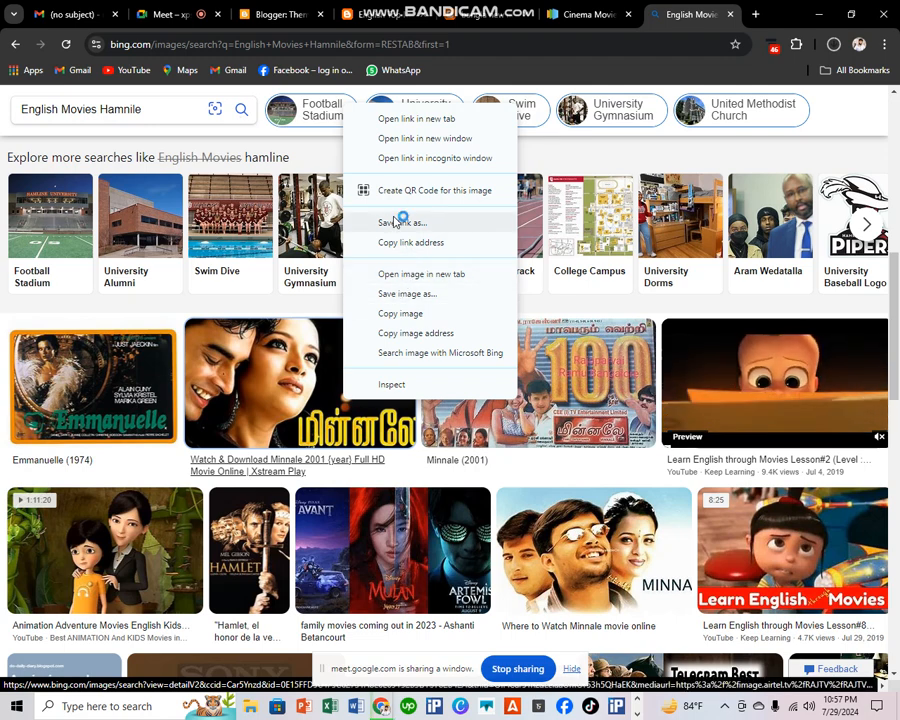
pyautogui.click(405, 294)
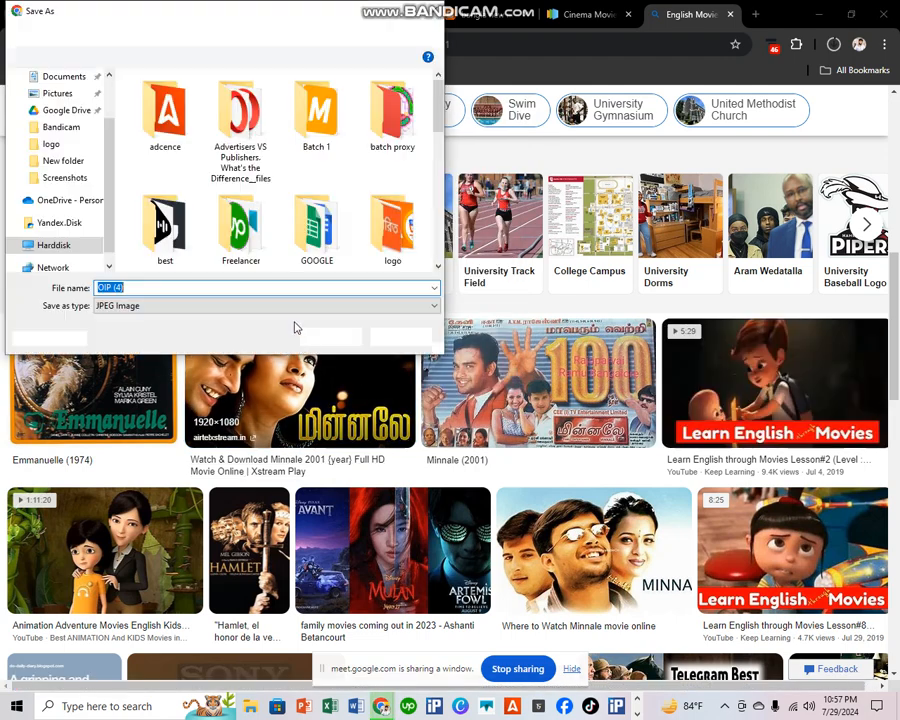
pyautogui.click(338, 344)
pyautogui.scroll(-5, 338, 348)
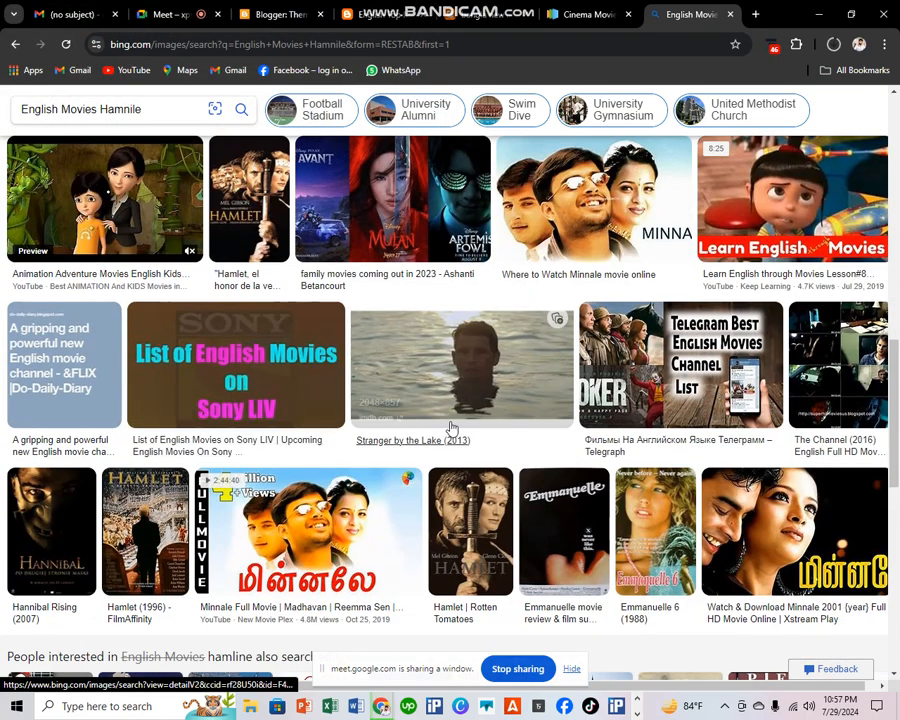
pyautogui.scroll(5, 481, 487)
pyautogui.scroll(-3, 479, 487)
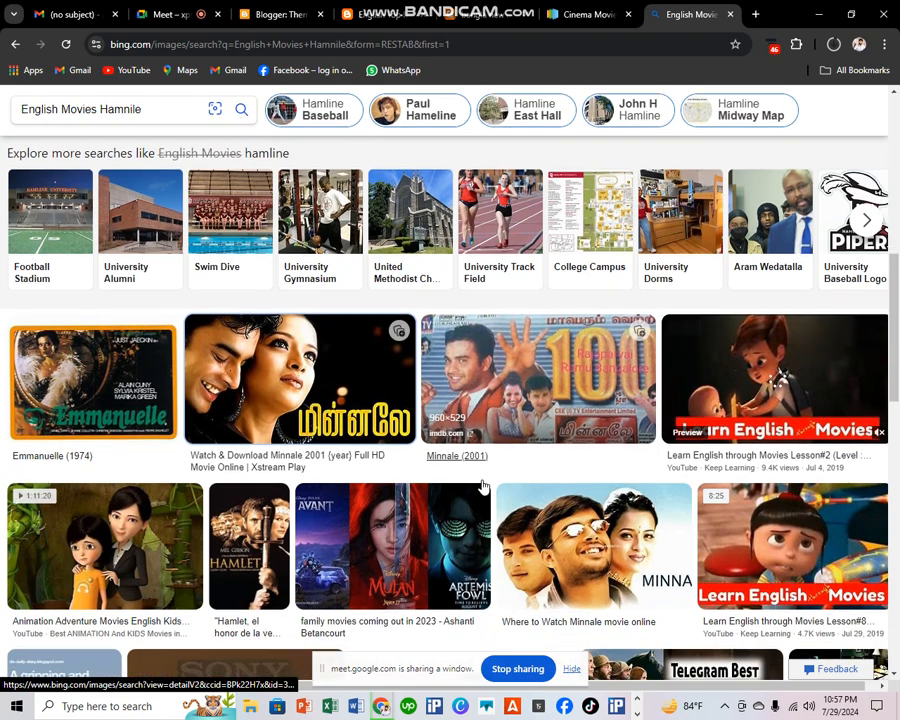
pyautogui.rightClick(272, 412)
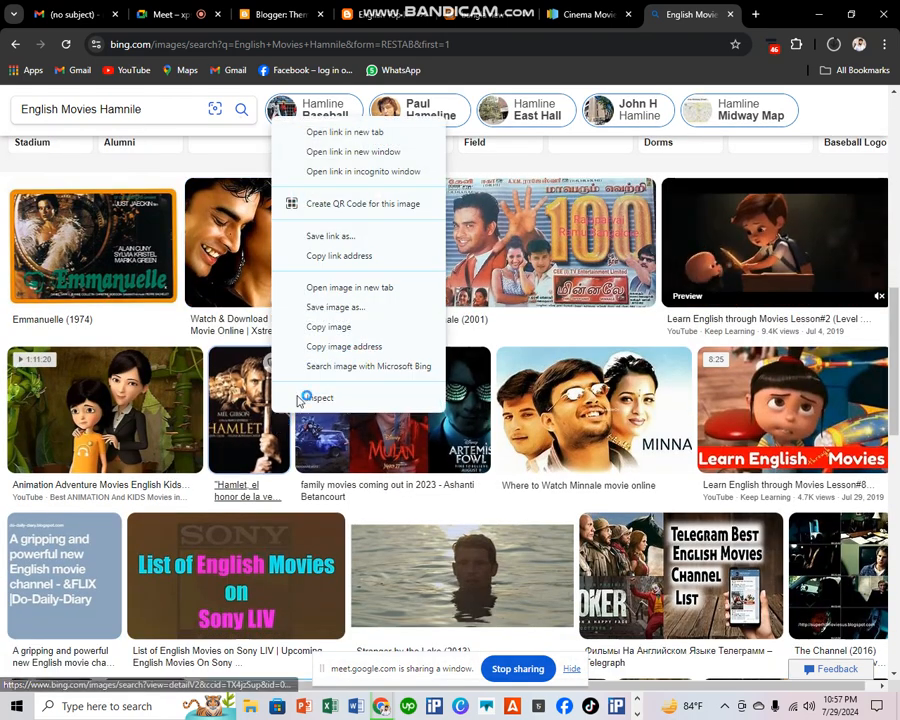
pyautogui.scroll(4, 368, 486)
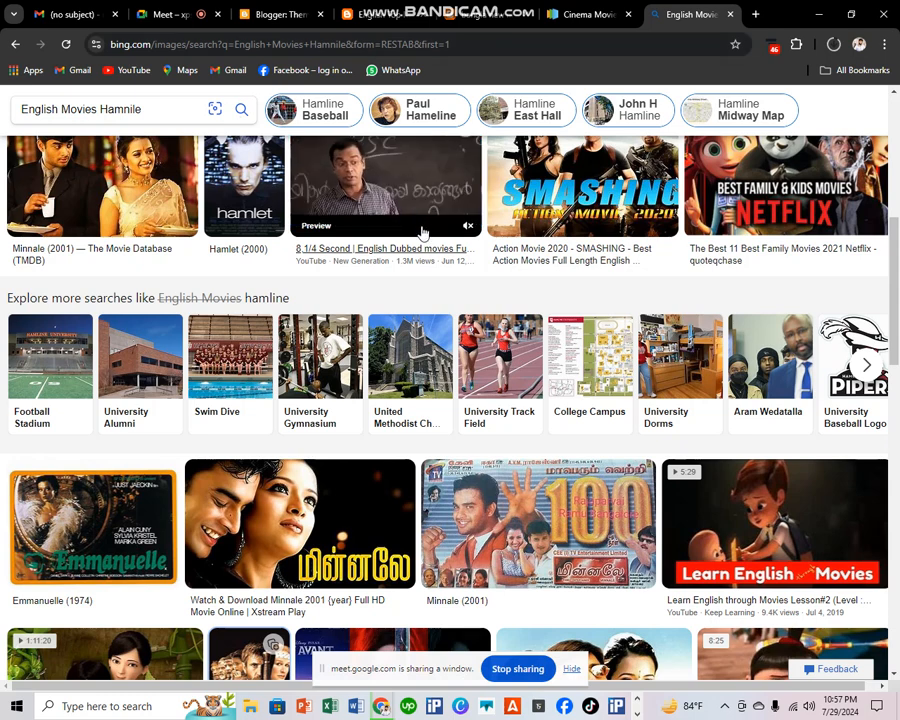
pyautogui.scroll(-2, 430, 230)
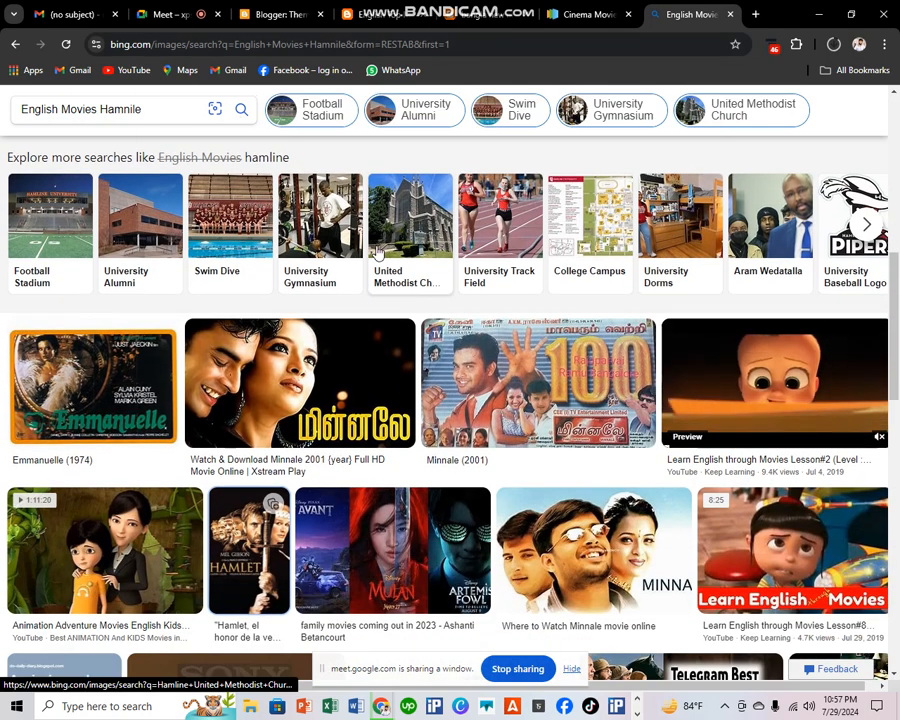
pyautogui.scroll(1, 365, 253)
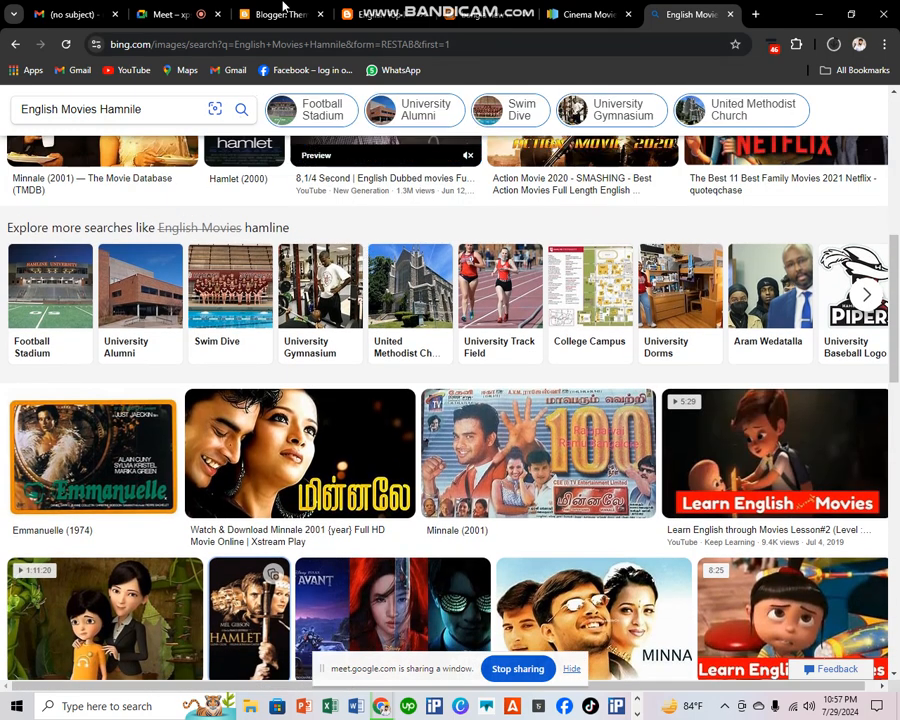
# Step: Switch to Blogger and start a new post on the English Top Movie blog
pyautogui.click(278, 15)
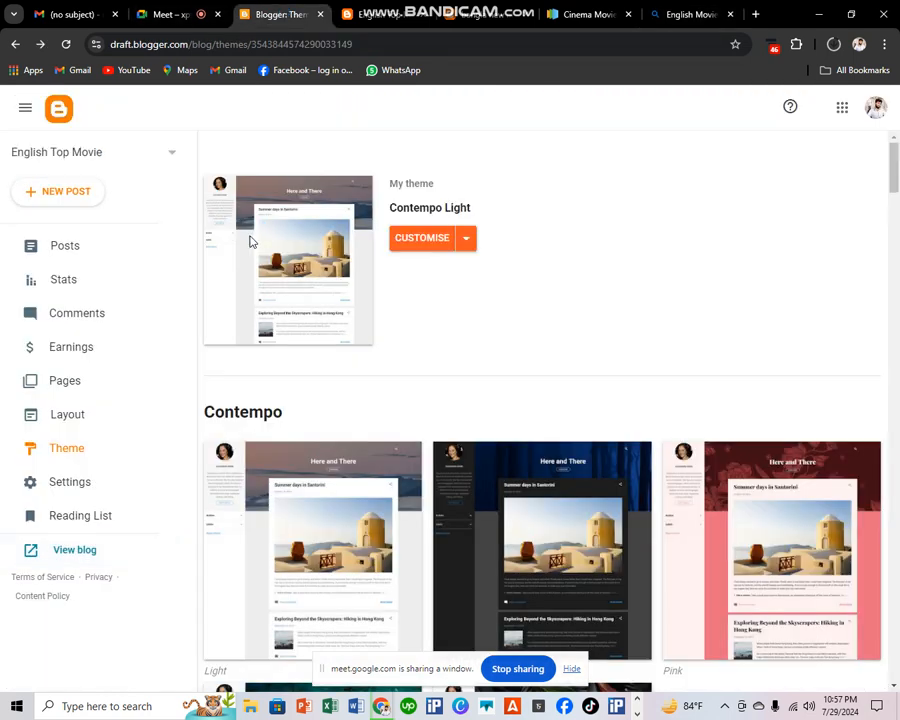
pyautogui.click(67, 197)
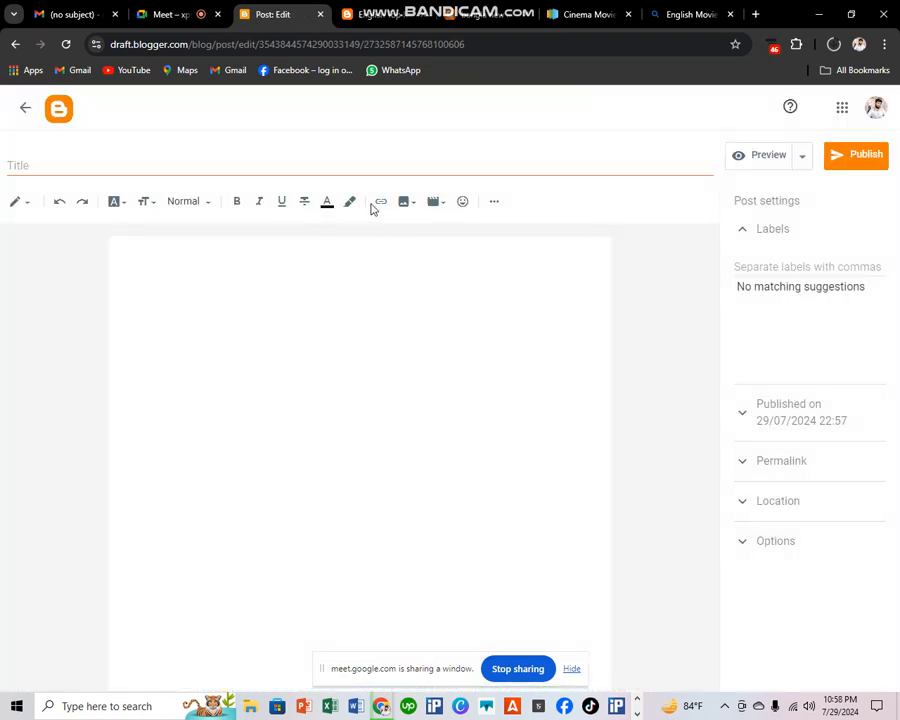
# Step: Insert the OIP (3) movie poster from the Desktop into the post and title the post THE OUTSIDER
pyautogui.click(405, 205)
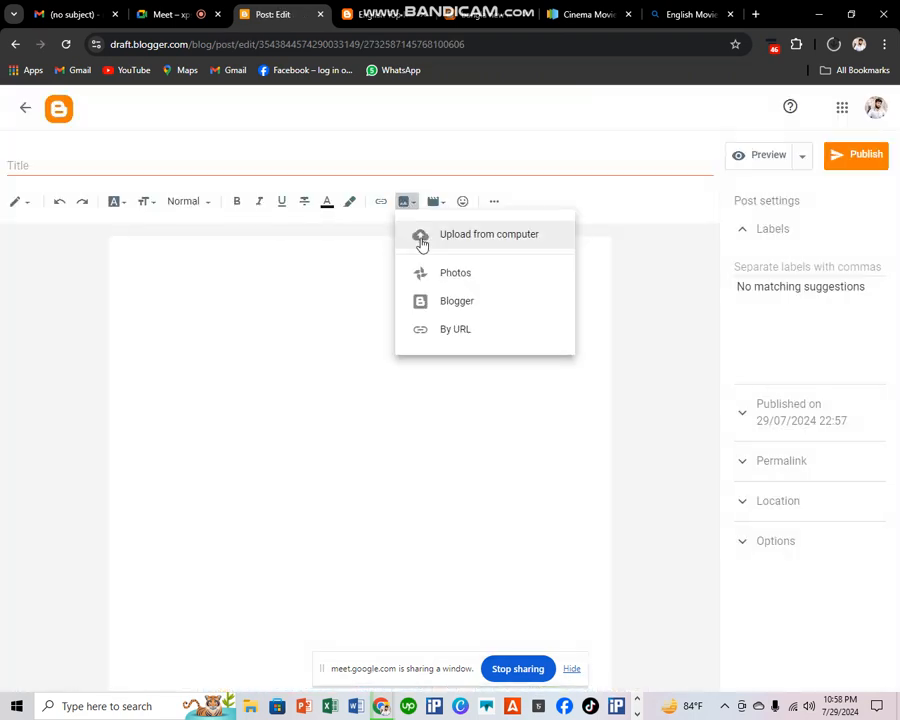
pyautogui.click(481, 240)
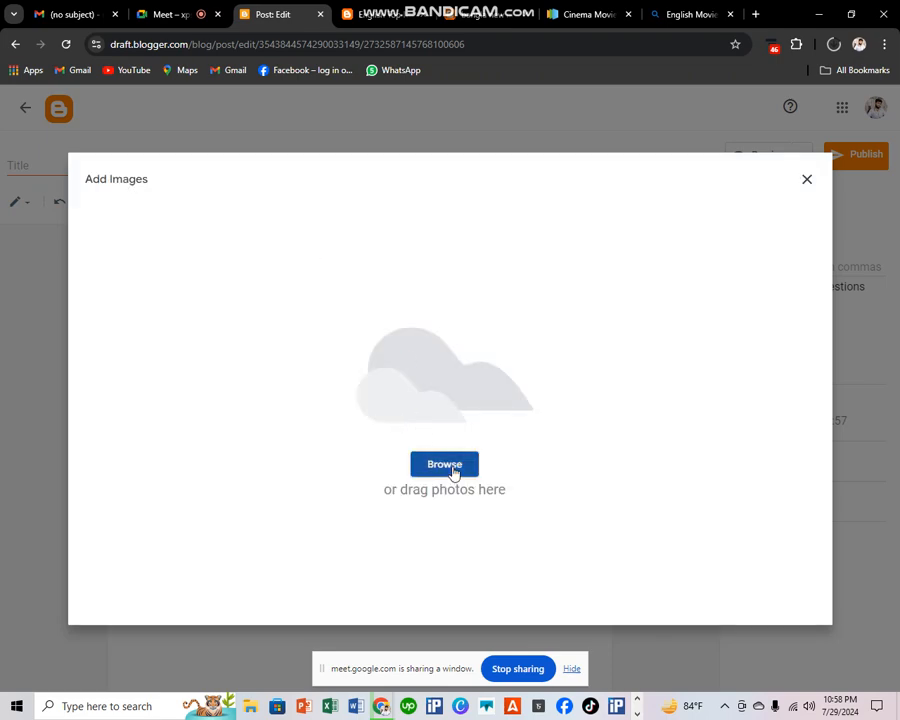
pyautogui.click(452, 465)
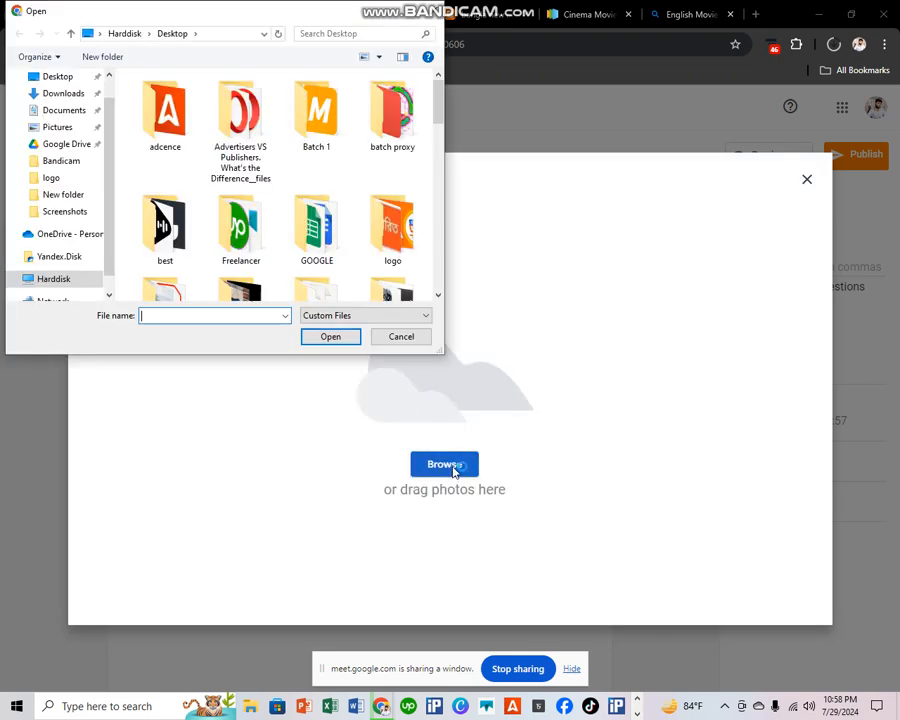
pyautogui.scroll(-6, 358, 232)
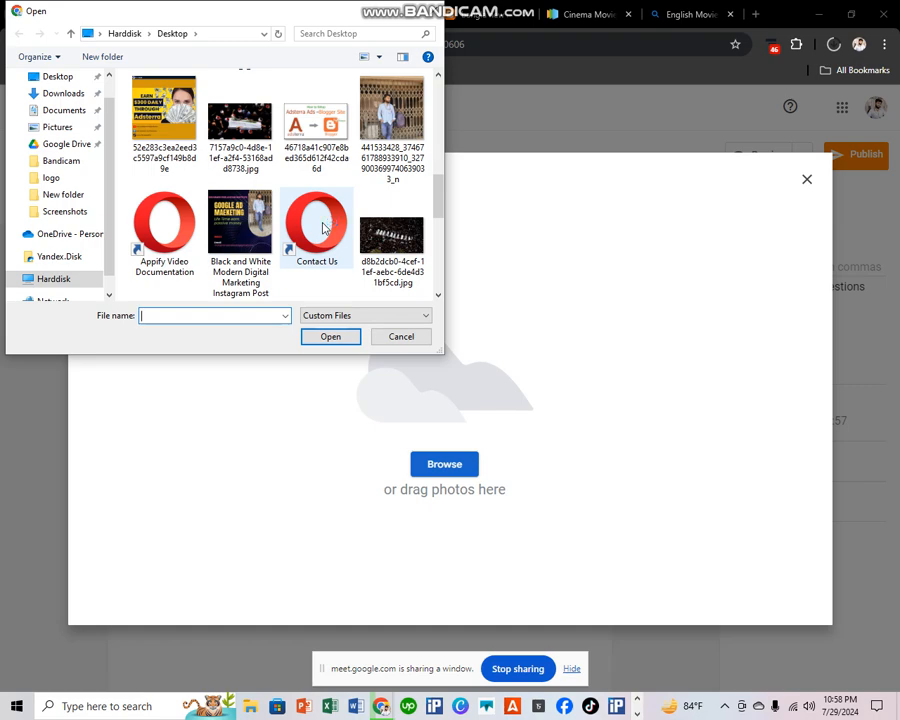
pyautogui.scroll(-8, 322, 228)
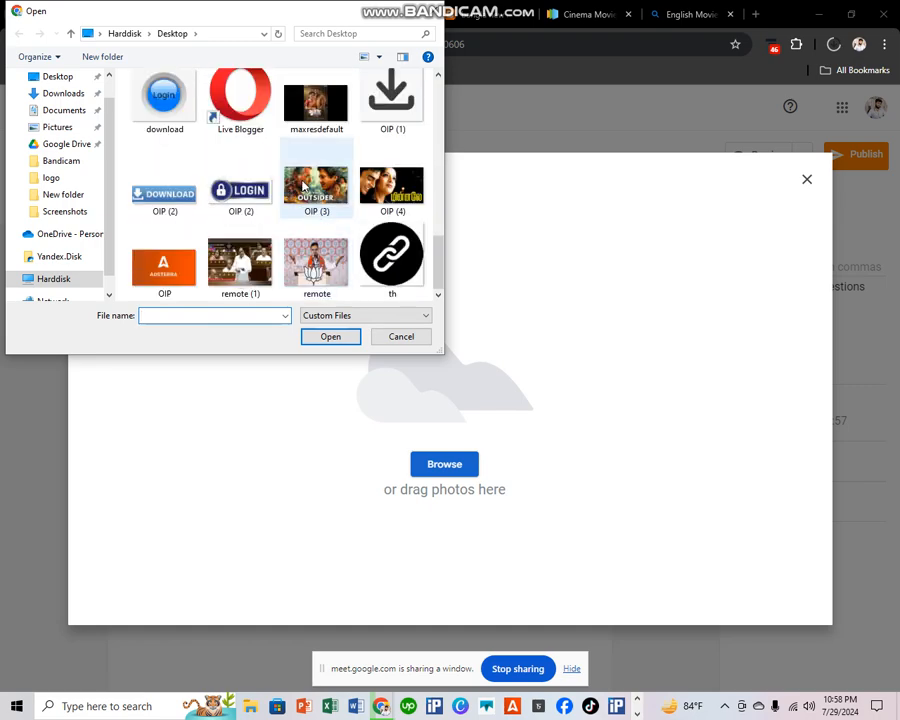
pyautogui.click(303, 186)
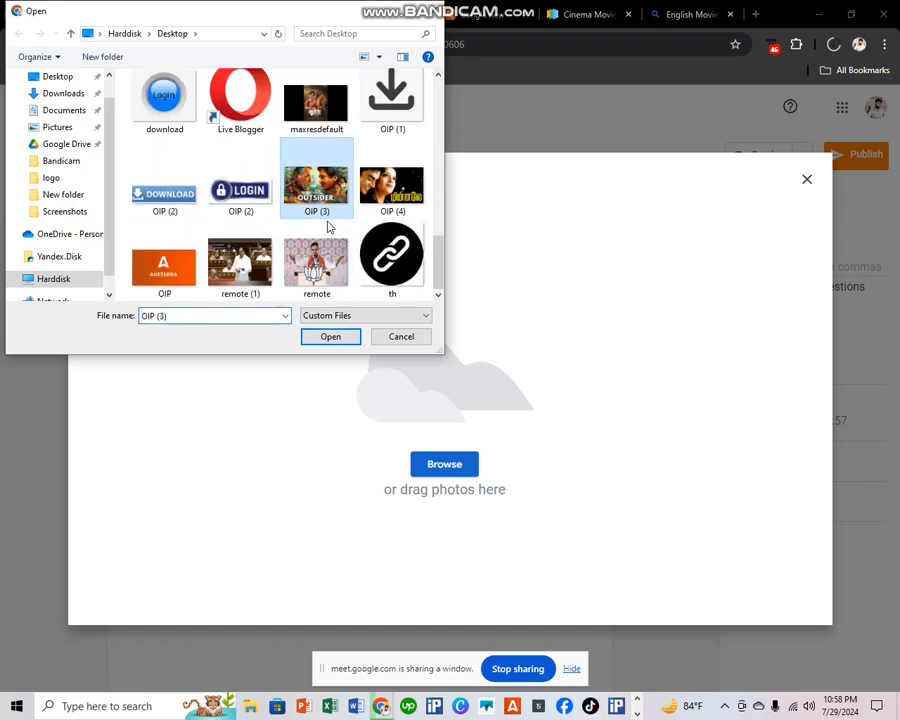
pyautogui.click(330, 337)
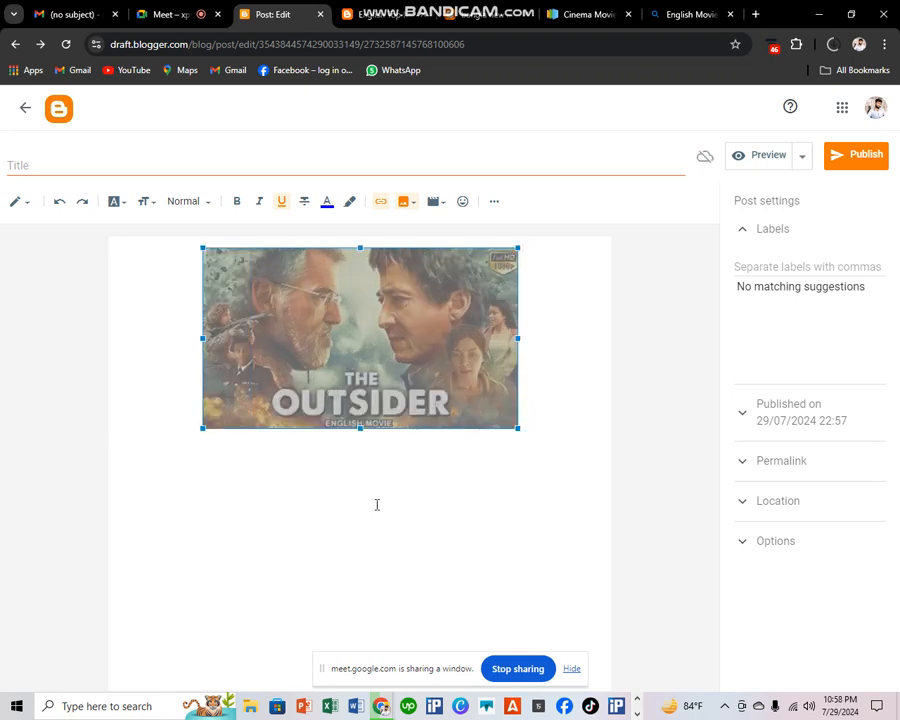
pyautogui.click(375, 518)
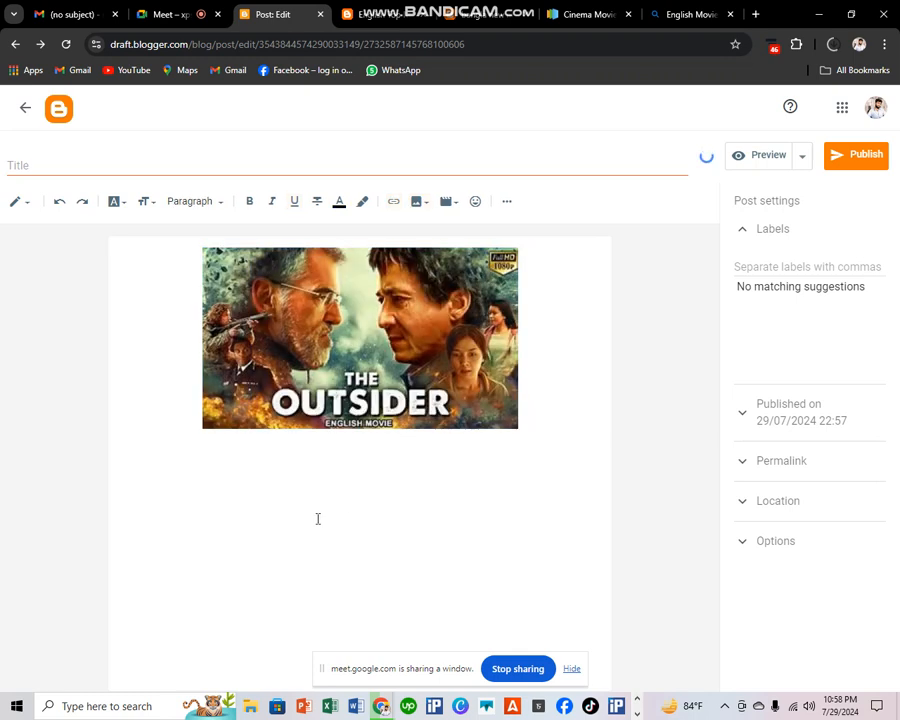
pyautogui.click(213, 166)
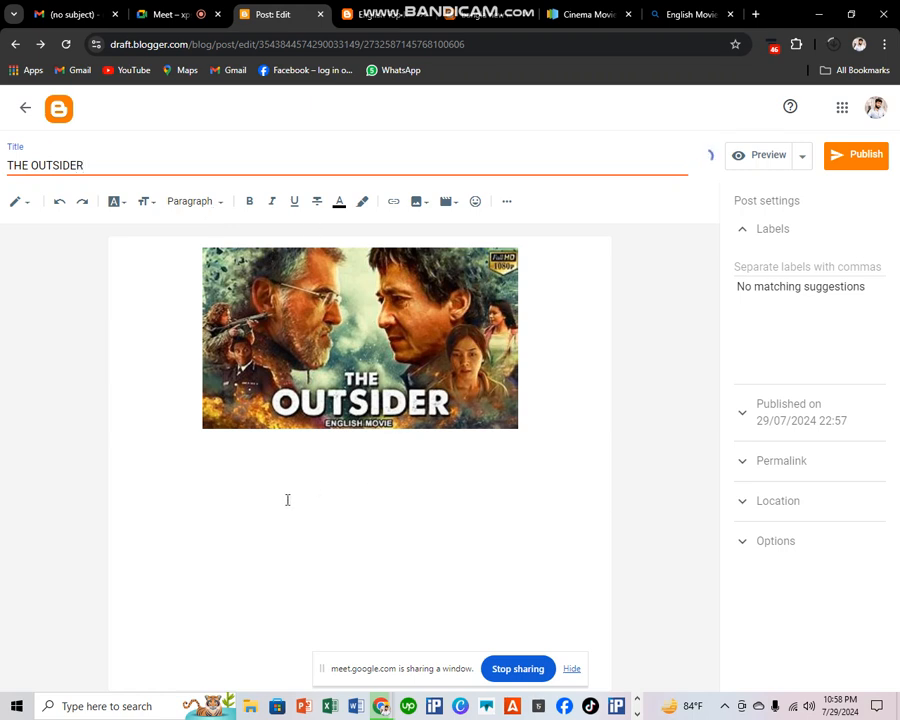
# Step: Insert the OIP (2) DOWNLOAD banner image from the Desktop below the poster and shrink it to about two-thirds of its size
pyautogui.click(337, 454)
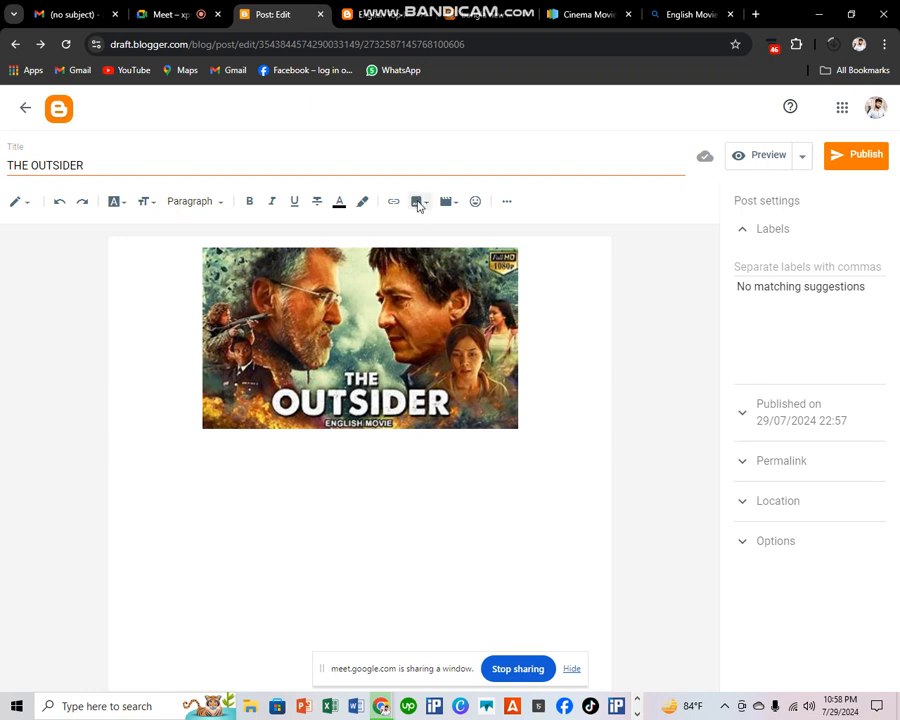
pyautogui.click(418, 203)
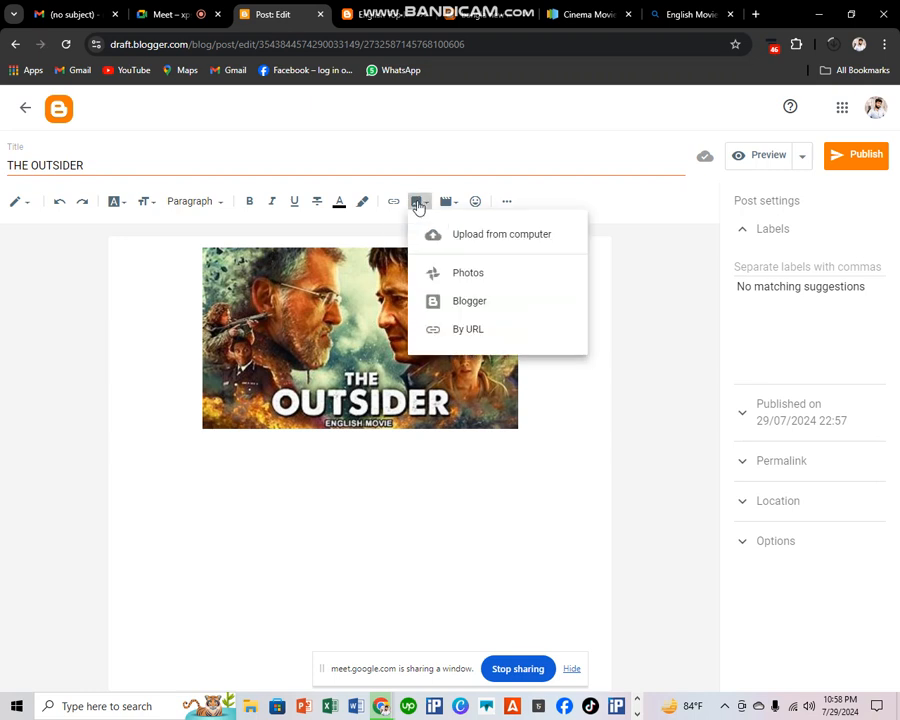
pyautogui.click(512, 234)
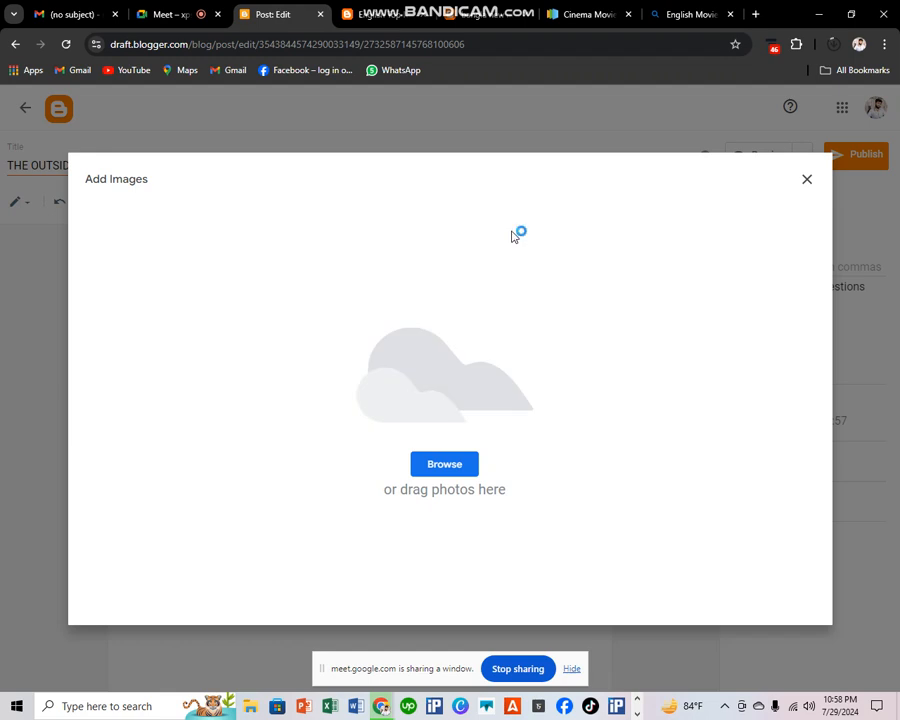
pyautogui.click(453, 466)
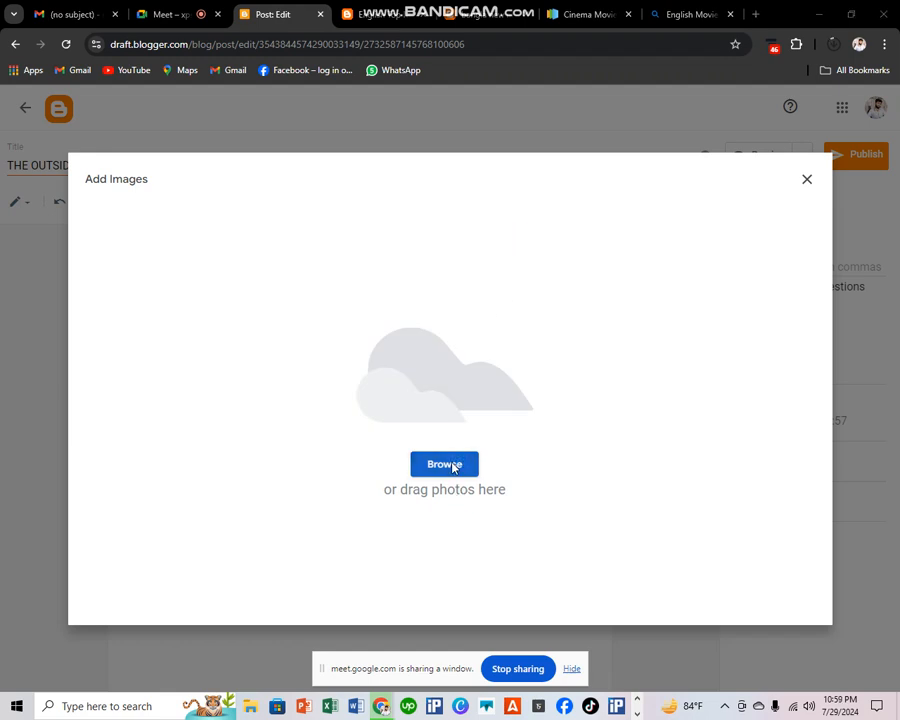
pyautogui.scroll(-10, 340, 231)
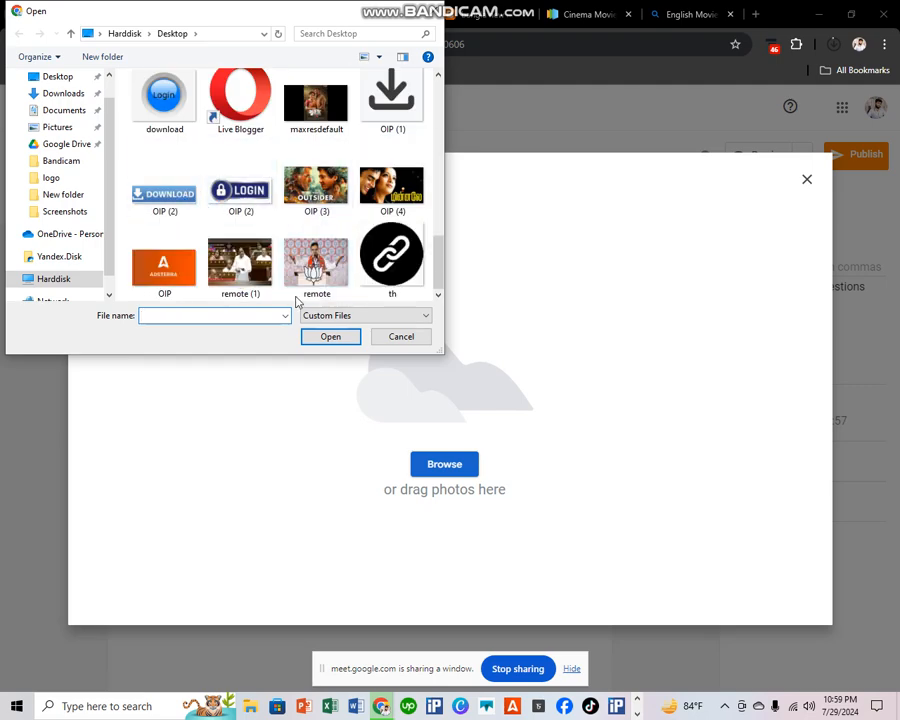
pyautogui.click(155, 208)
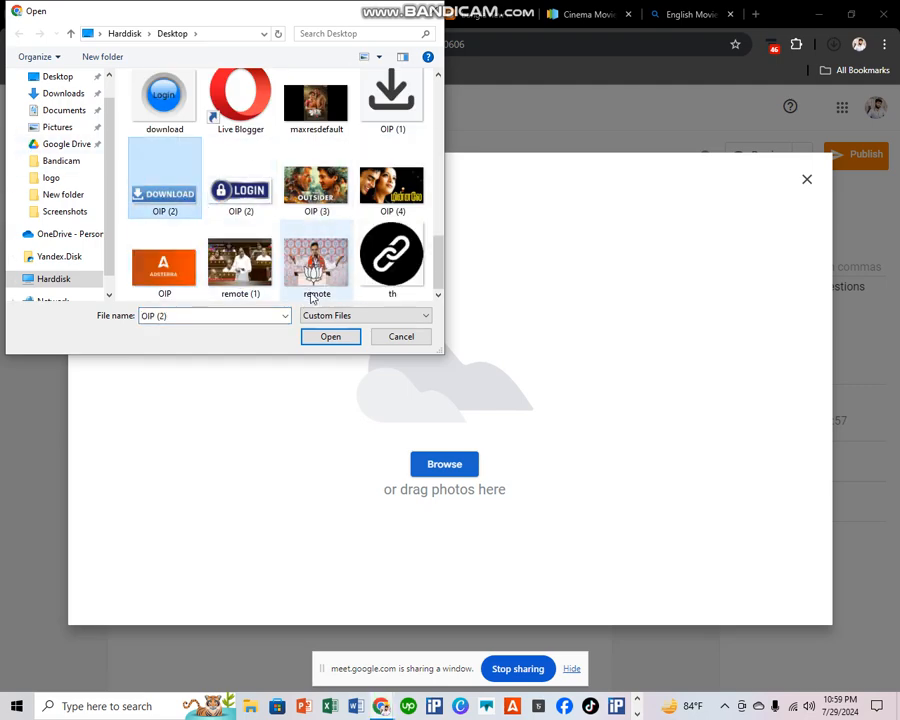
pyautogui.click(328, 337)
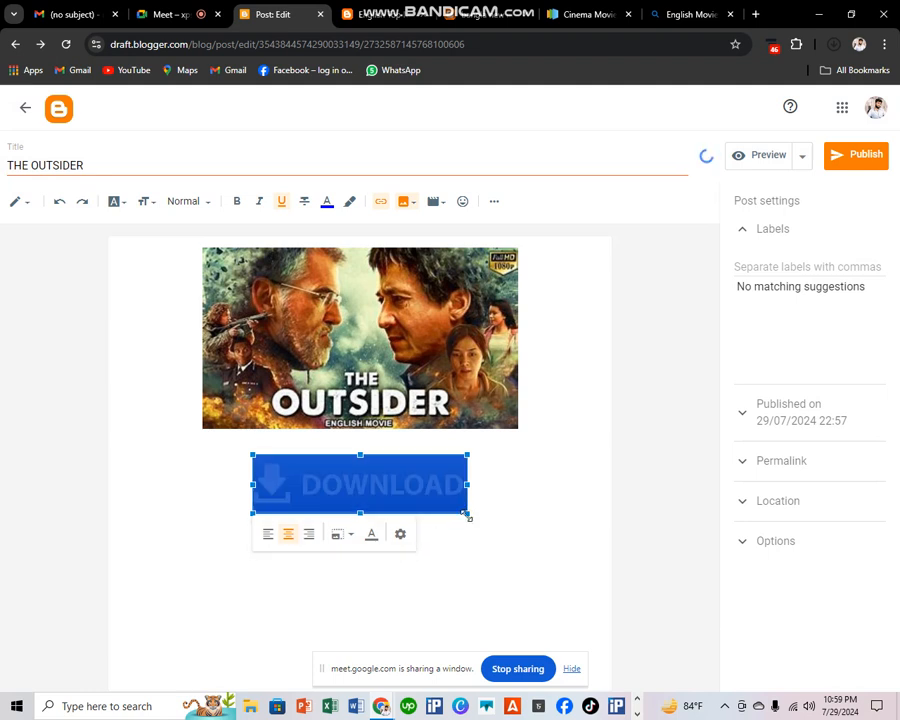
pyautogui.moveTo(462, 510); pyautogui.dragTo(430, 502)
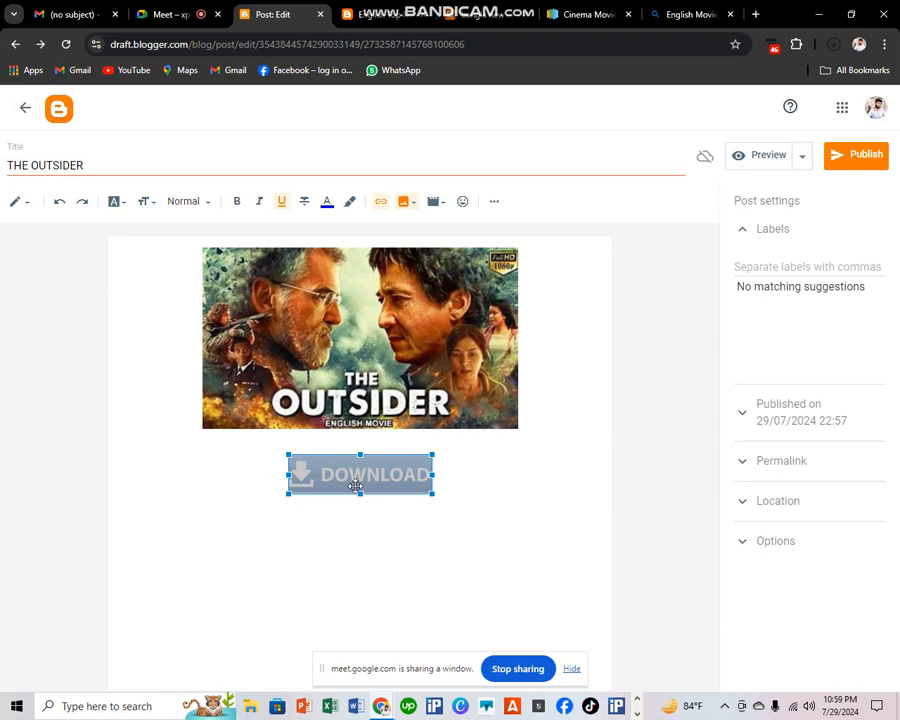
pyautogui.click(365, 556)
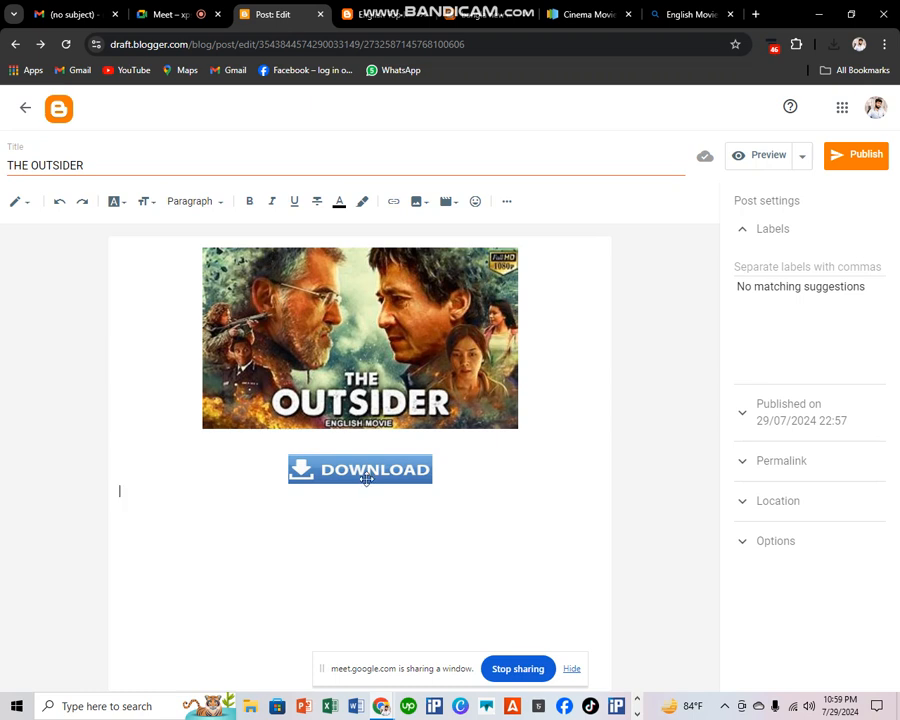
# Step: Close the Cinema Movie page and open the Direct Links page of the Adsterra publisher site in a new tab
pyautogui.click(630, 15)
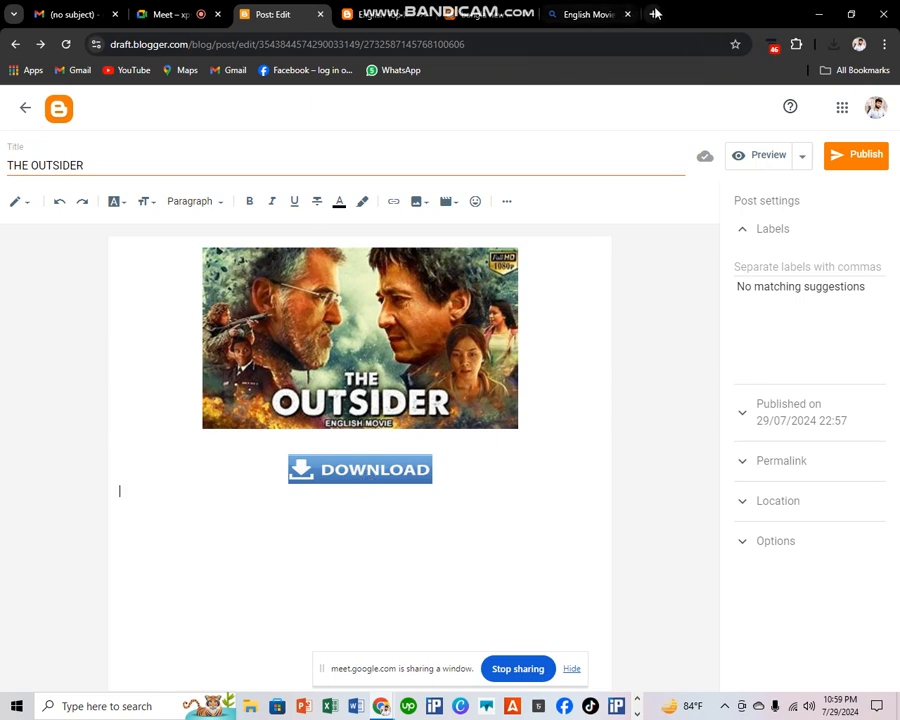
pyautogui.click(653, 14)
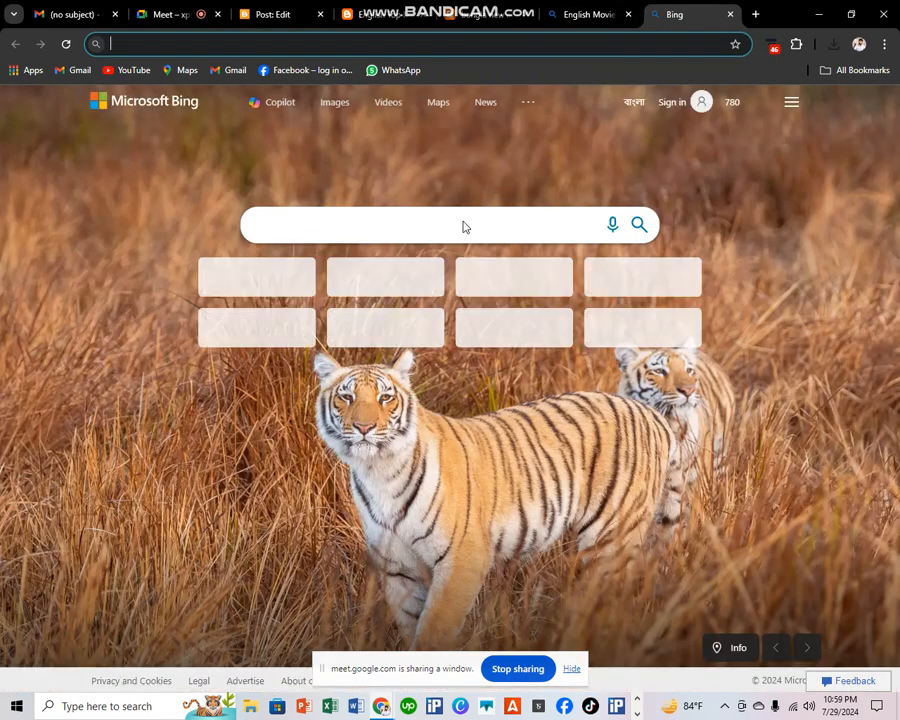
pyautogui.write('ADSTERR')
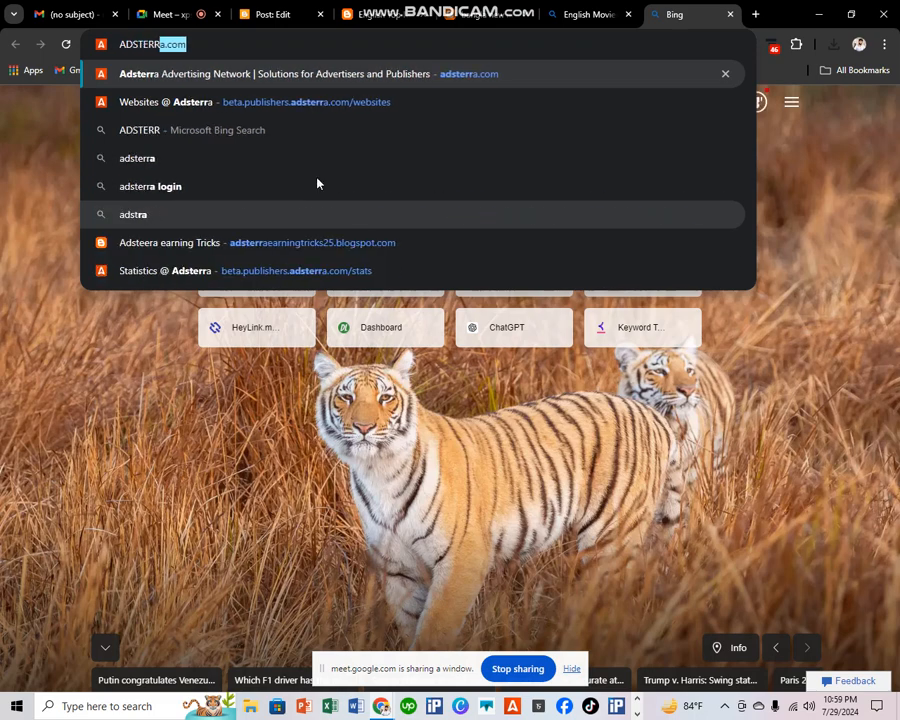
pyautogui.click(211, 108)
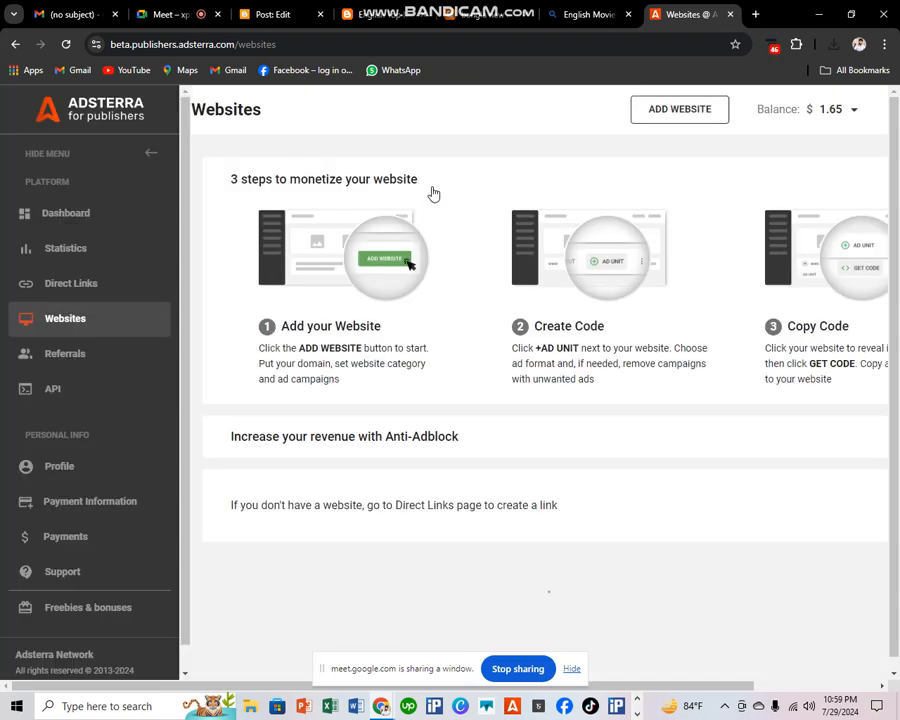
pyautogui.click(71, 286)
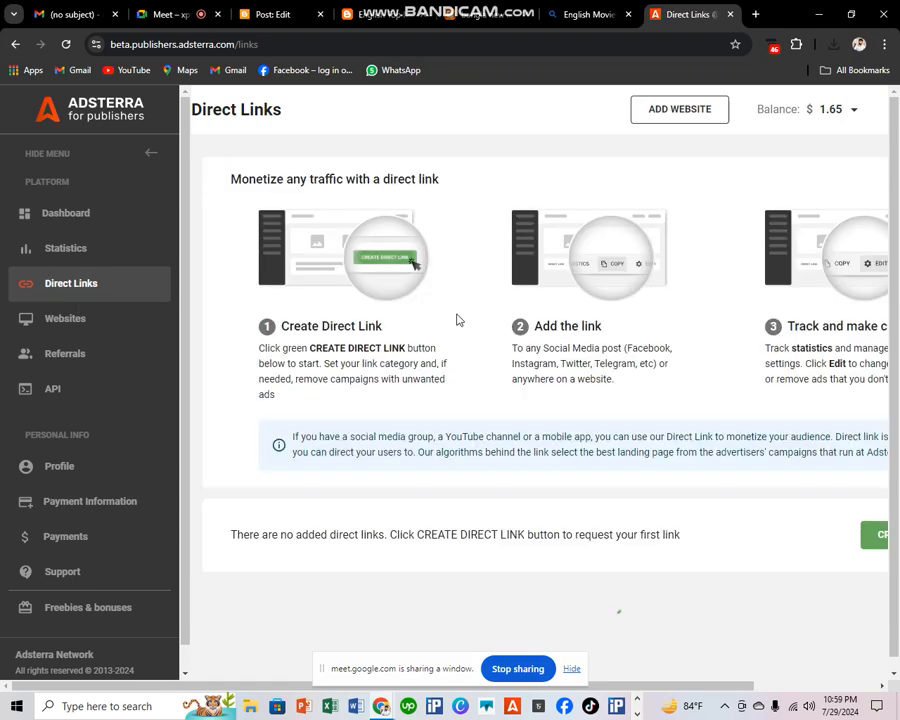
# Step: Request a new direct link in the Non-adult category and look for it at the end of the links list
pyautogui.scroll(-1, 633, 367)
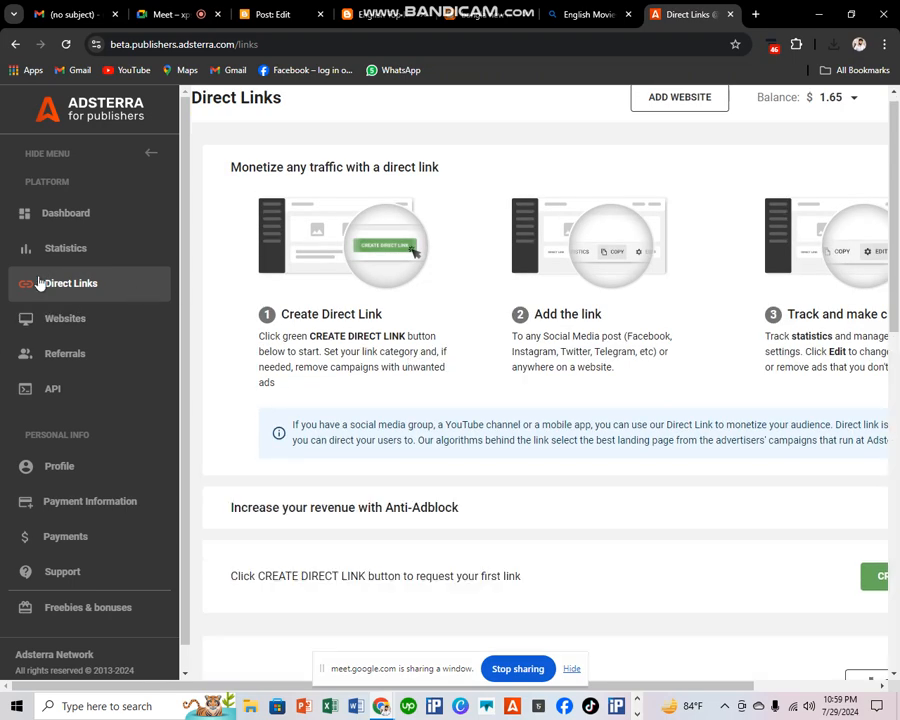
pyautogui.scroll(-1, 840, 455)
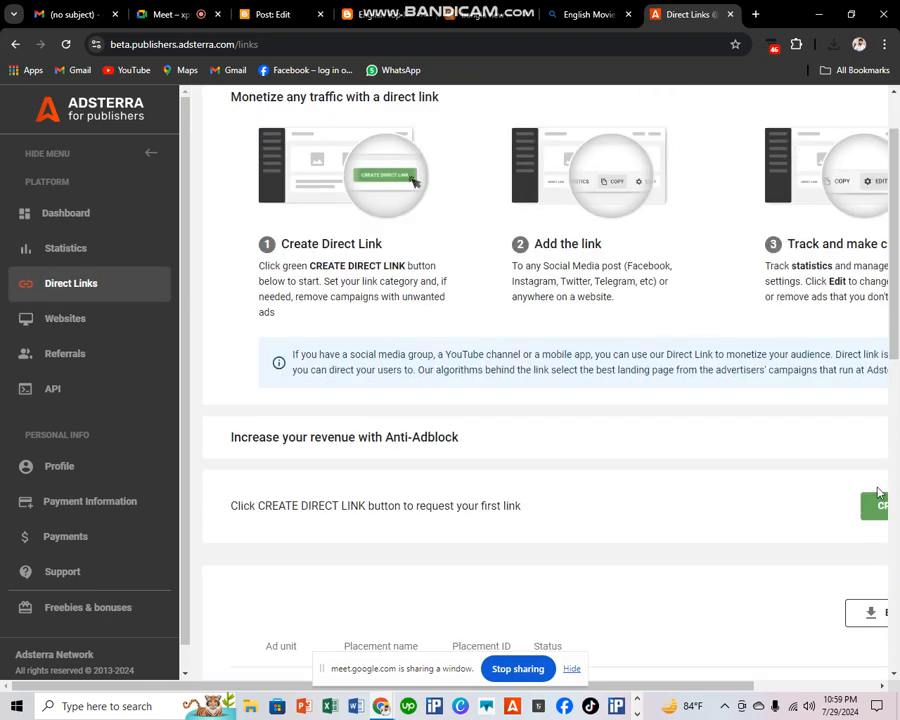
pyautogui.click(878, 506)
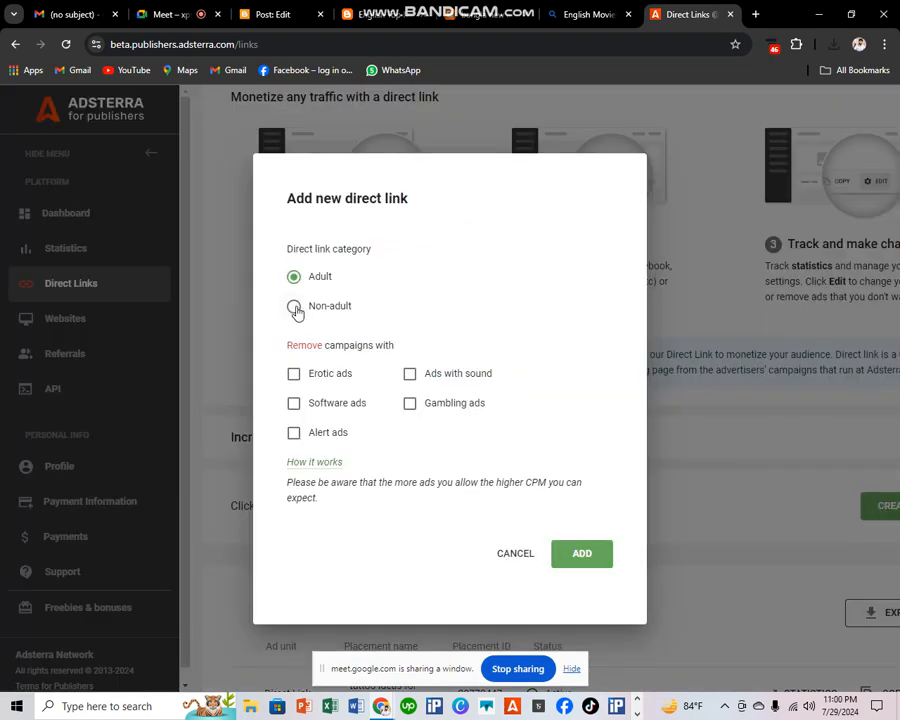
pyautogui.click(294, 307)
pyautogui.click(421, 379)
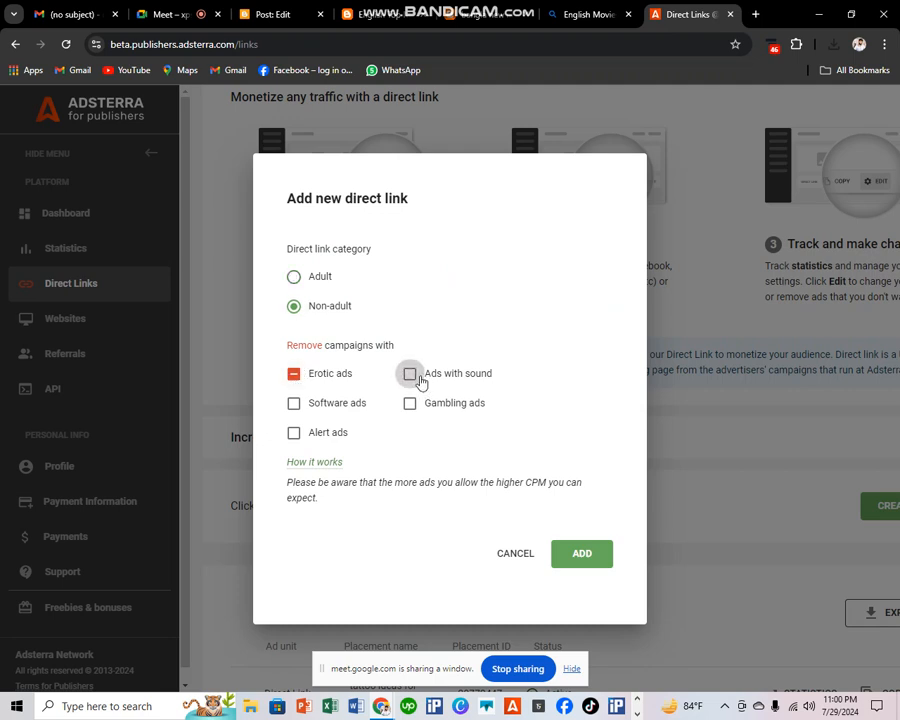
pyautogui.click(591, 566)
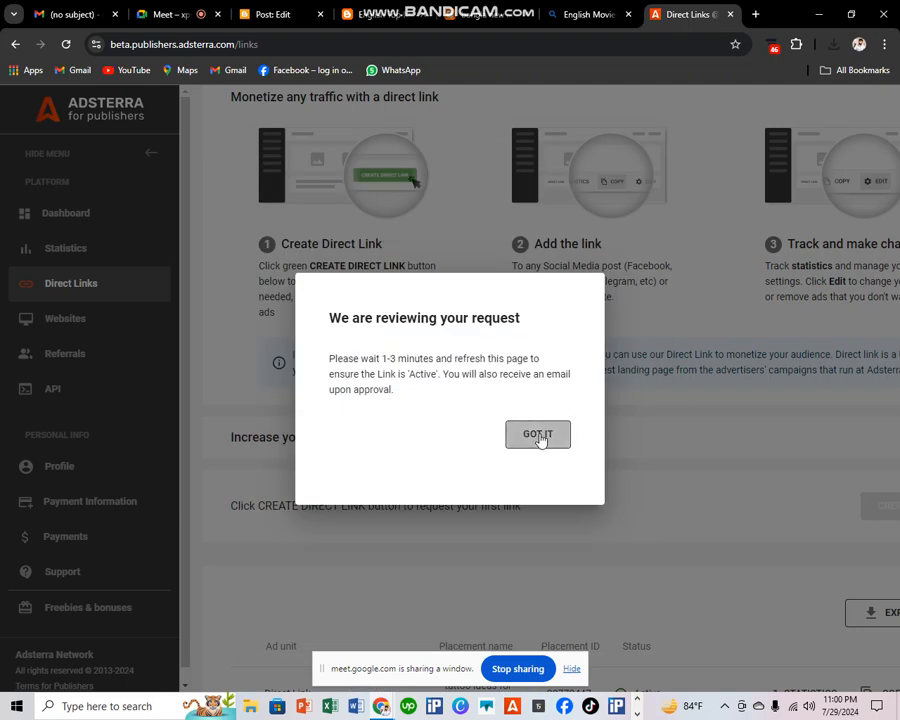
pyautogui.click(538, 436)
pyautogui.scroll(-4, 538, 438)
pyautogui.scroll(-5, 538, 436)
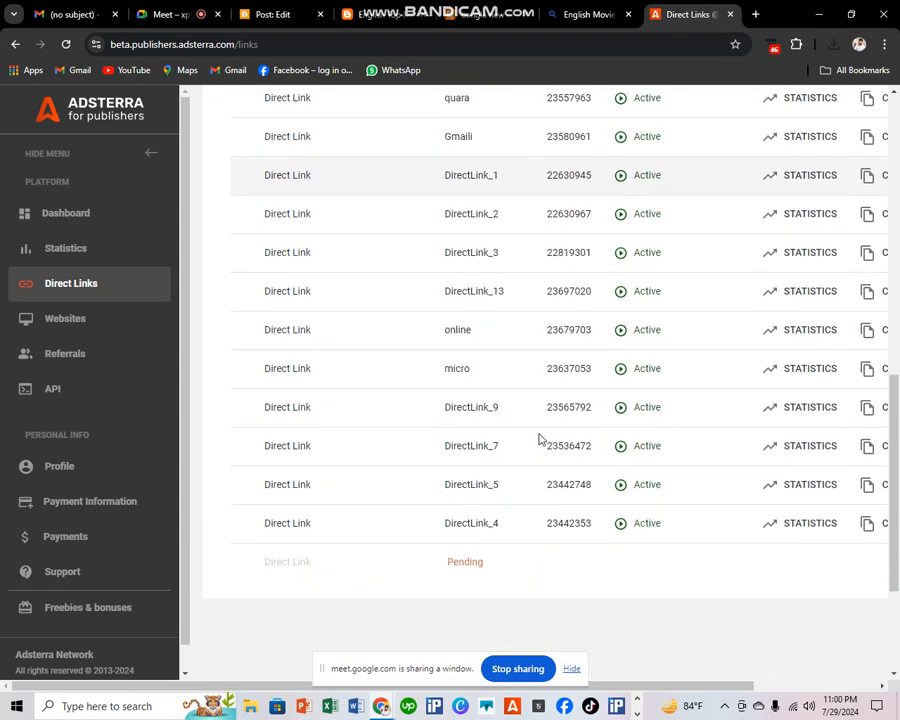
# Step: Reload the Adsterra Direct Links page and publish THE OUTSIDER post on the Blogger blog
pyautogui.rightClick(436, 446)
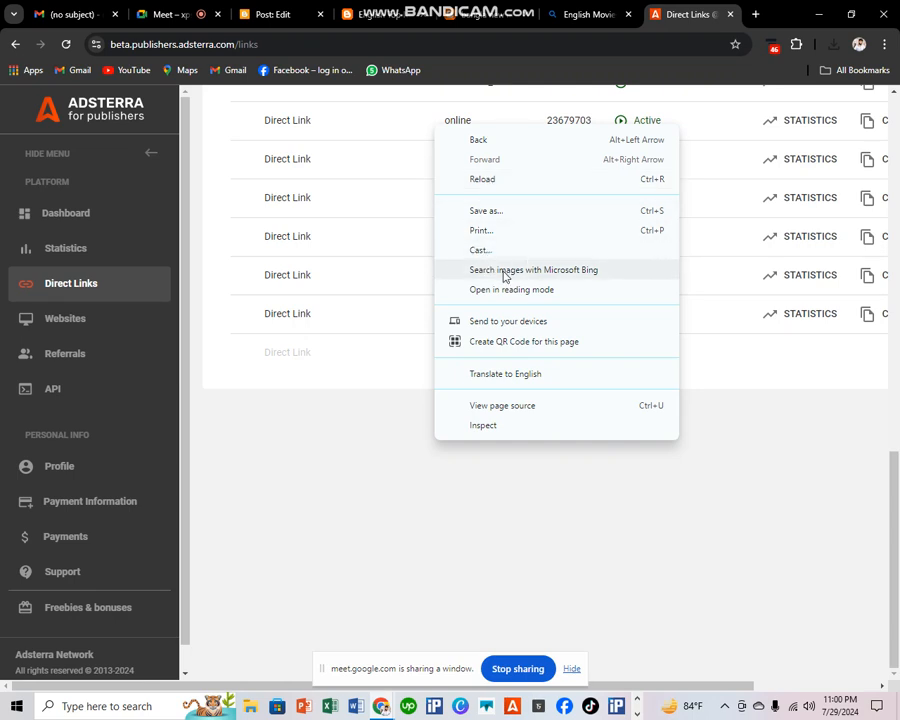
pyautogui.click(473, 182)
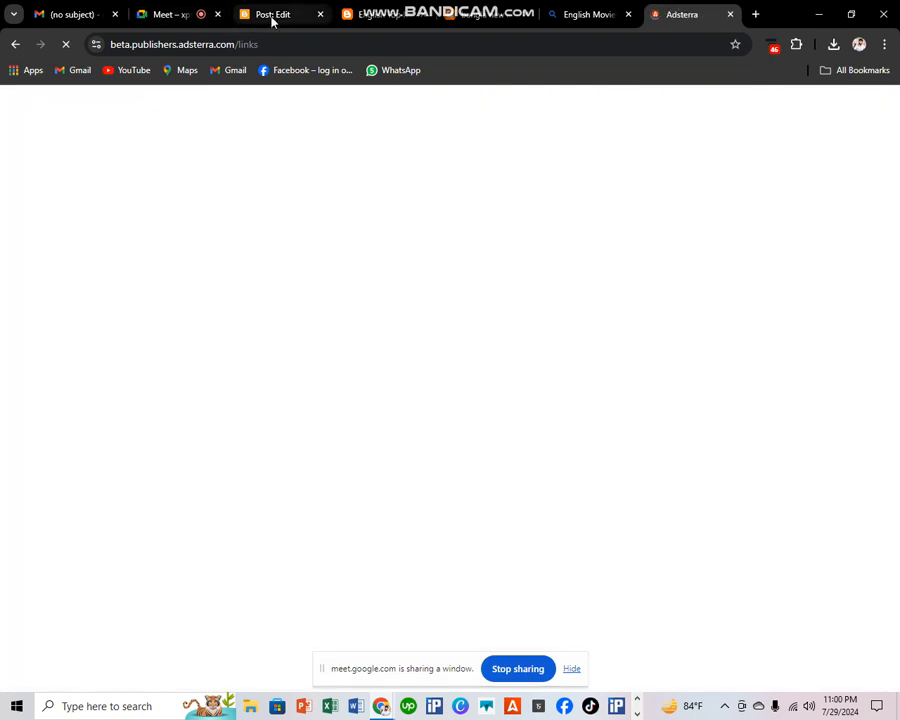
pyautogui.click(271, 16)
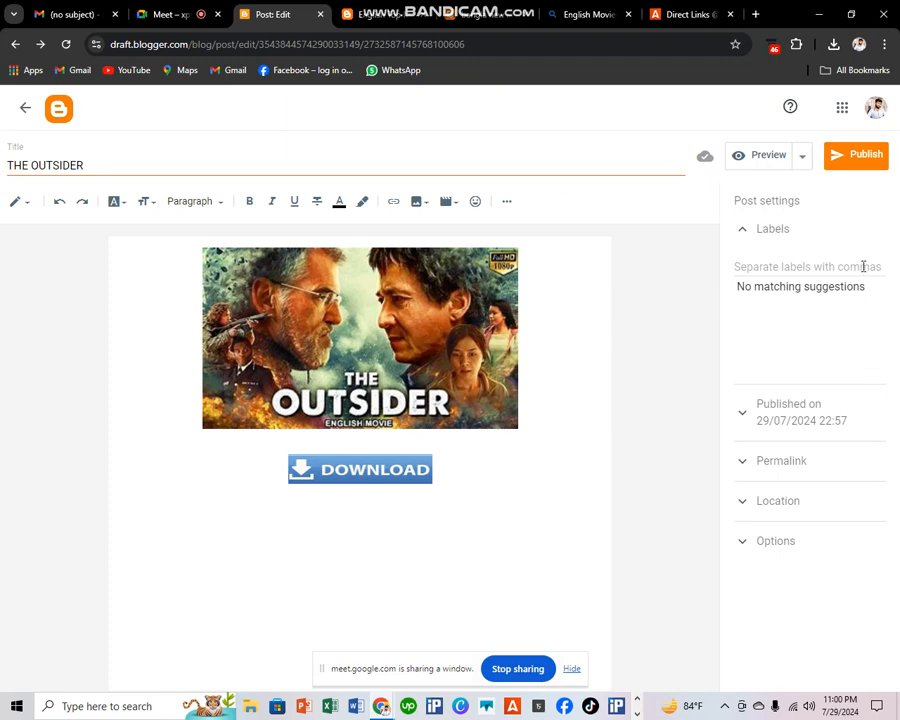
pyautogui.click(859, 167)
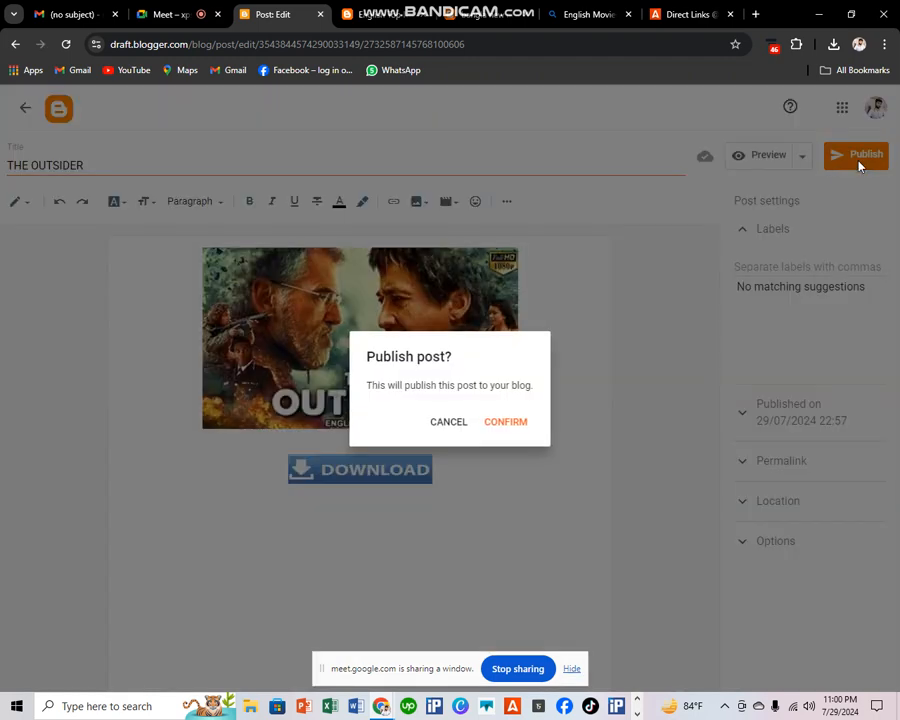
pyautogui.click(503, 418)
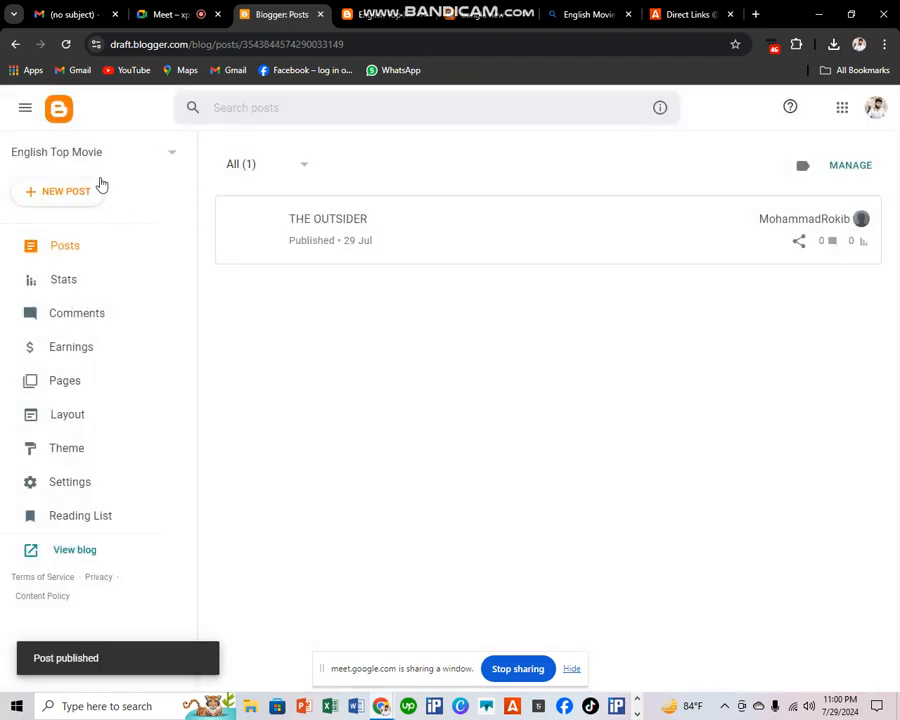
# Step: Insert the OIP (4) movie poster from the Desktop into a new post and enlarge it to about 1.65 times its size
pyautogui.click(86, 192)
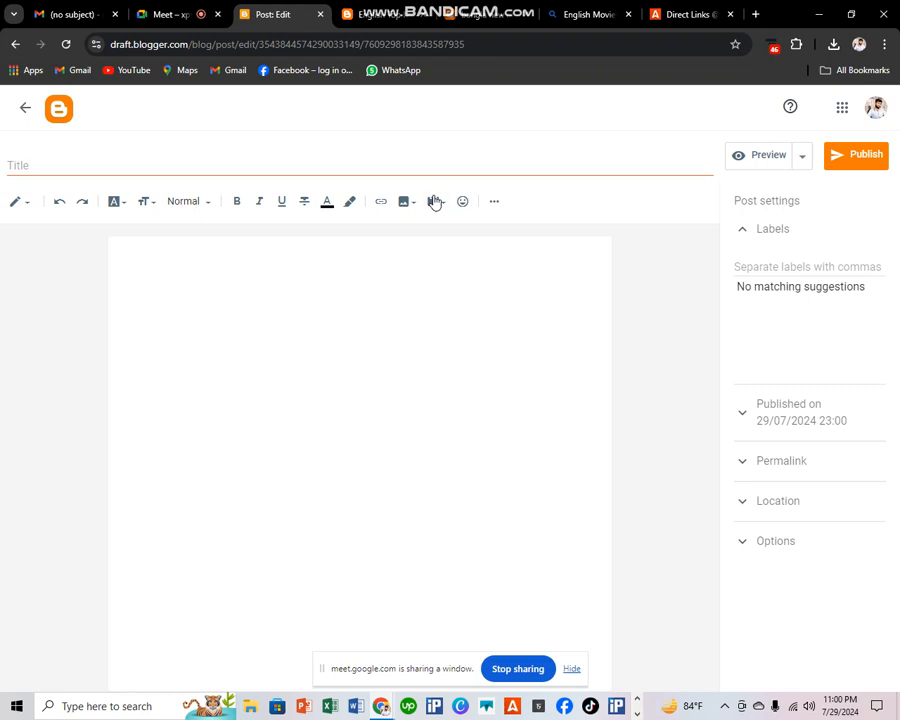
pyautogui.click(405, 204)
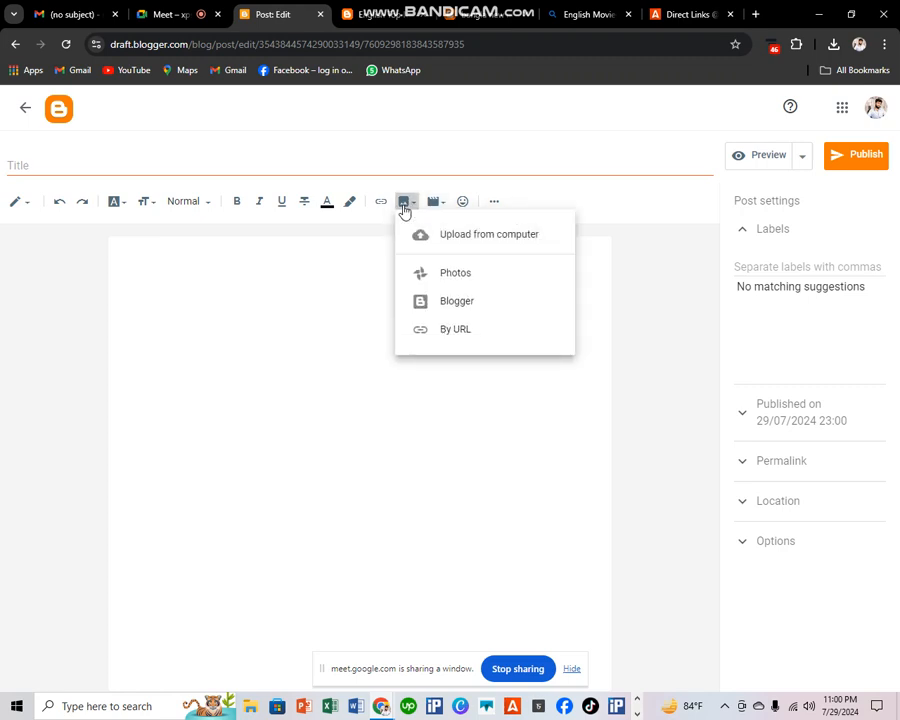
pyautogui.click(453, 247)
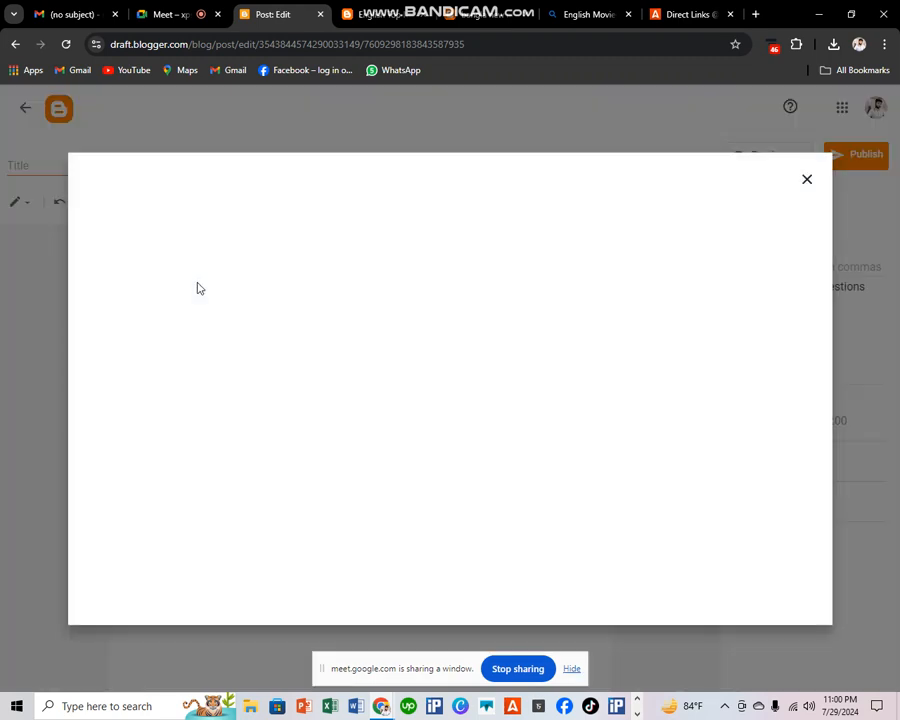
pyautogui.click(444, 468)
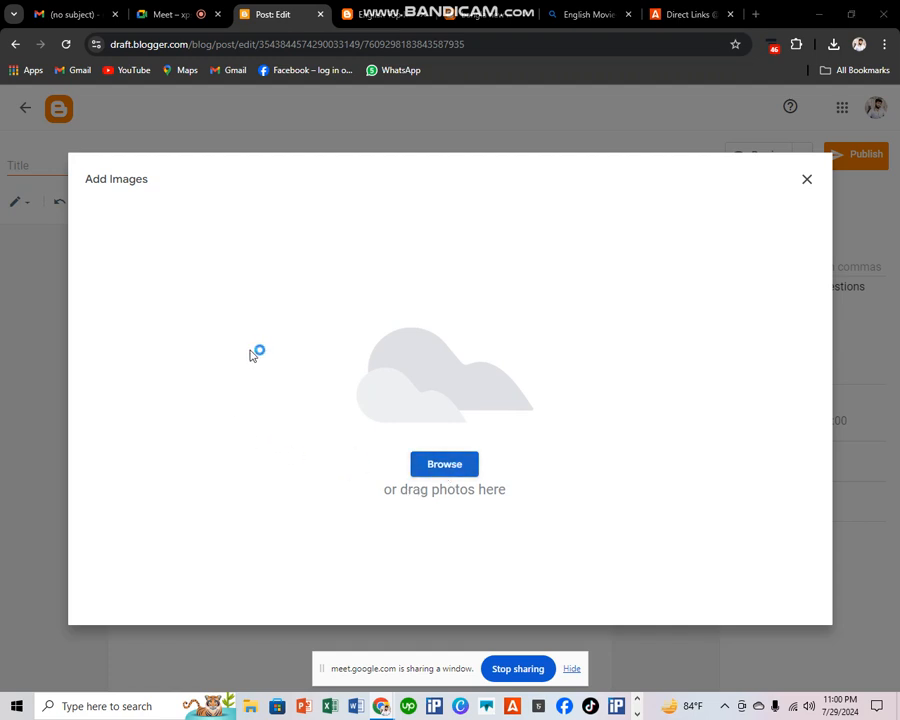
pyautogui.scroll(-5, 268, 178)
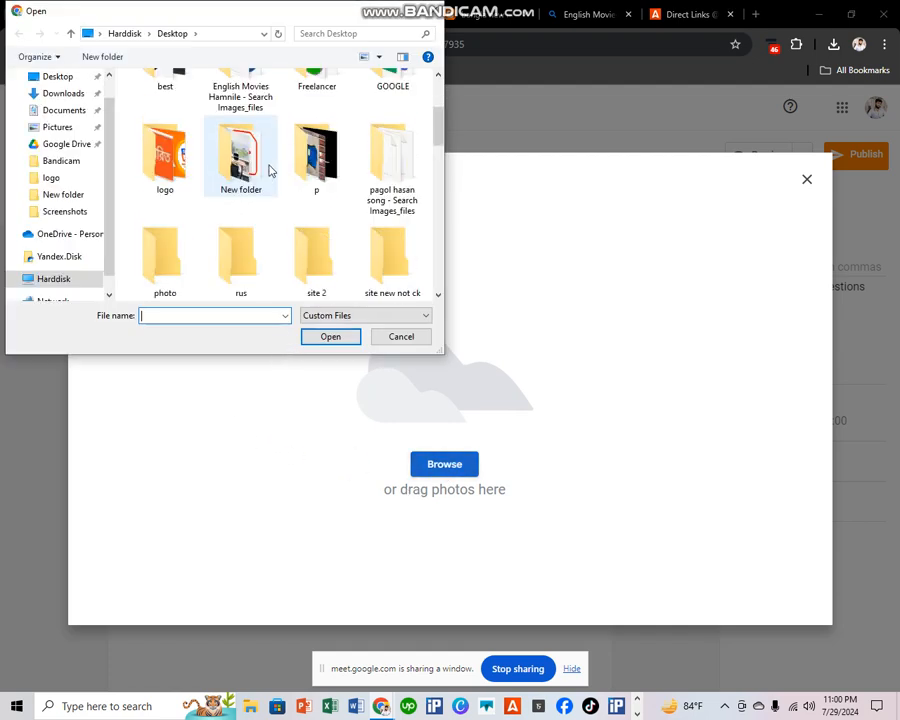
pyautogui.scroll(-1, 265, 187)
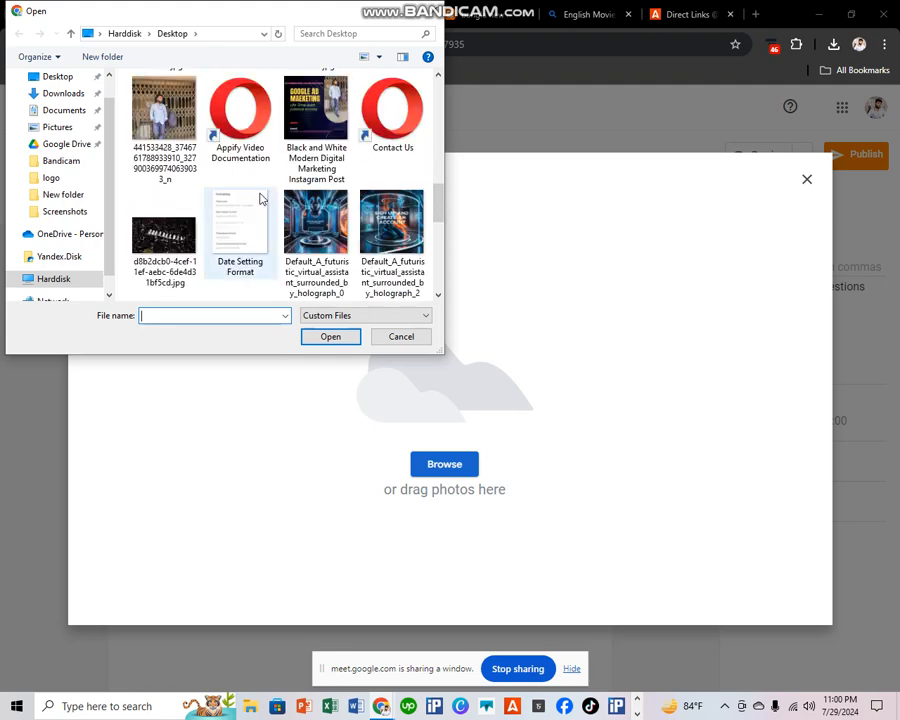
pyautogui.scroll(-2, 262, 195)
pyautogui.scroll(-1, 260, 200)
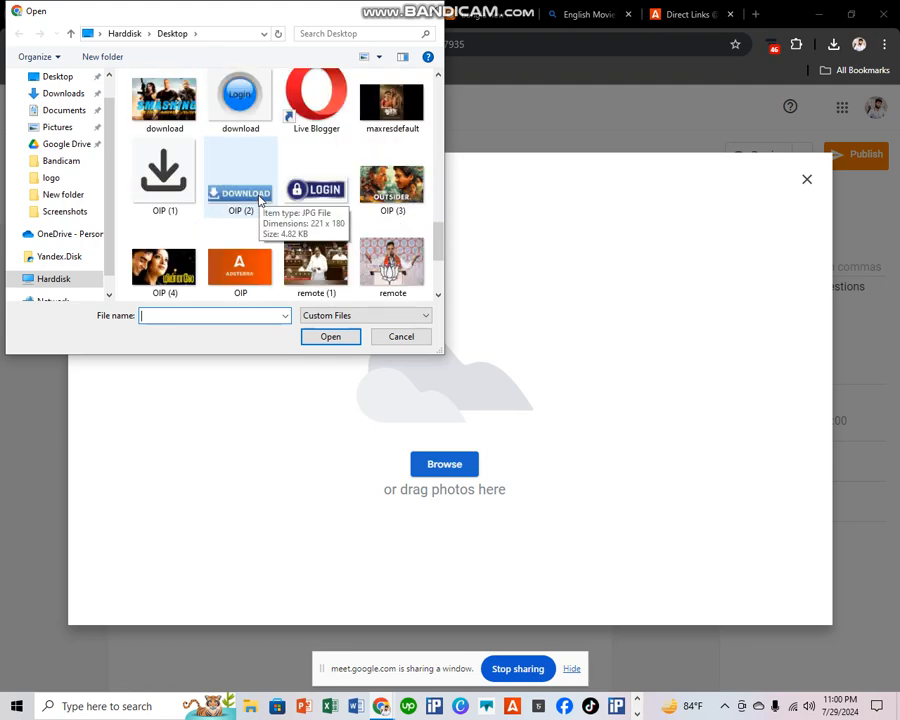
pyautogui.click(165, 262)
pyautogui.click(312, 337)
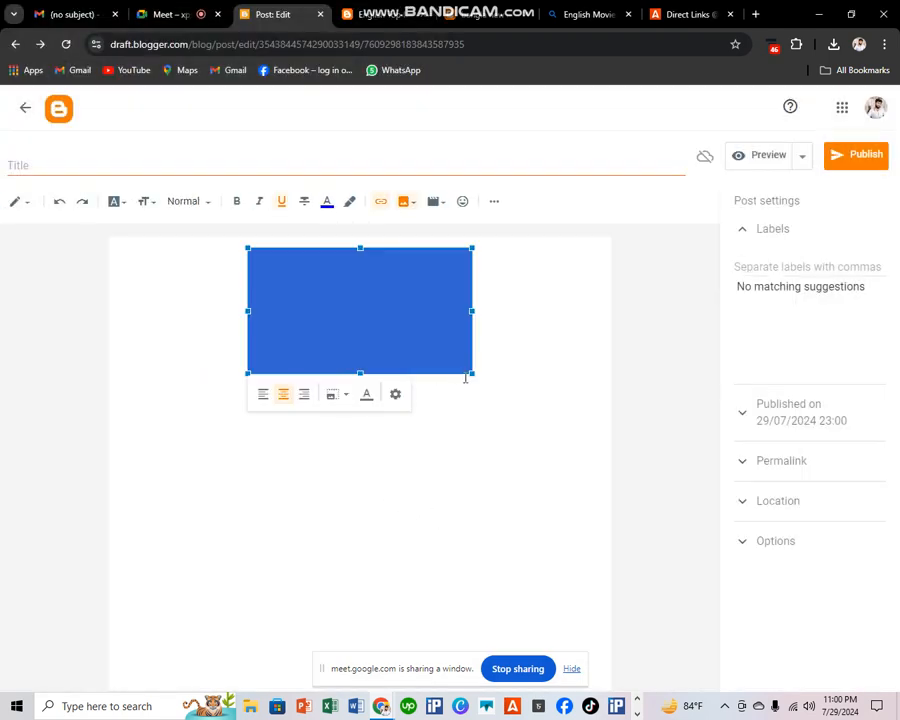
pyautogui.moveTo(471, 374); pyautogui.dragTo(420, 465)
pyautogui.click(361, 524)
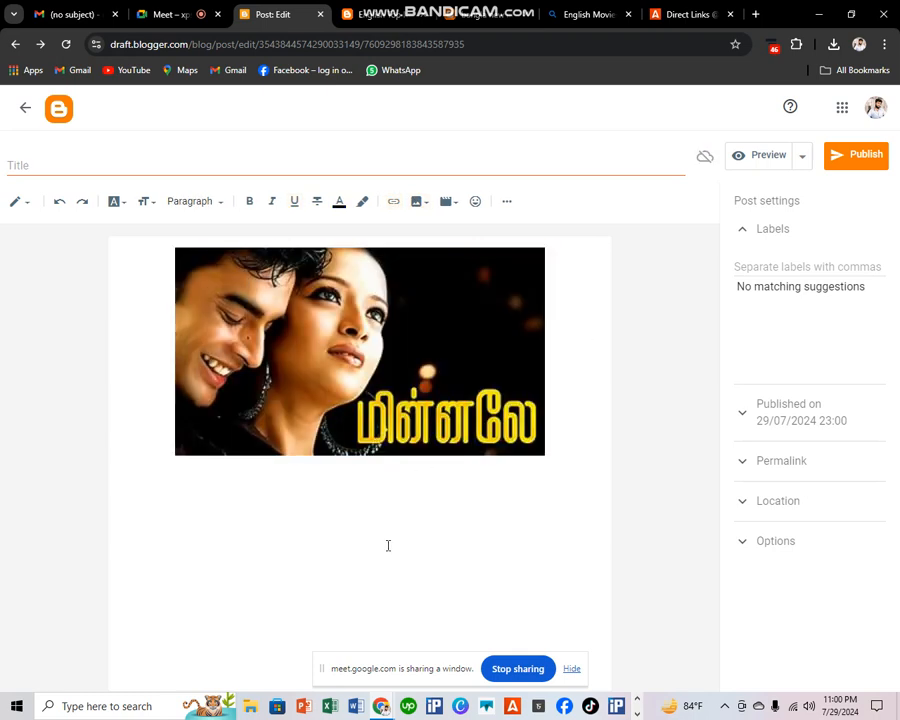
# Step: Insert the OIP (2) DOWNLOAD banner image from the Desktop below the movie poster
pyautogui.click(416, 203)
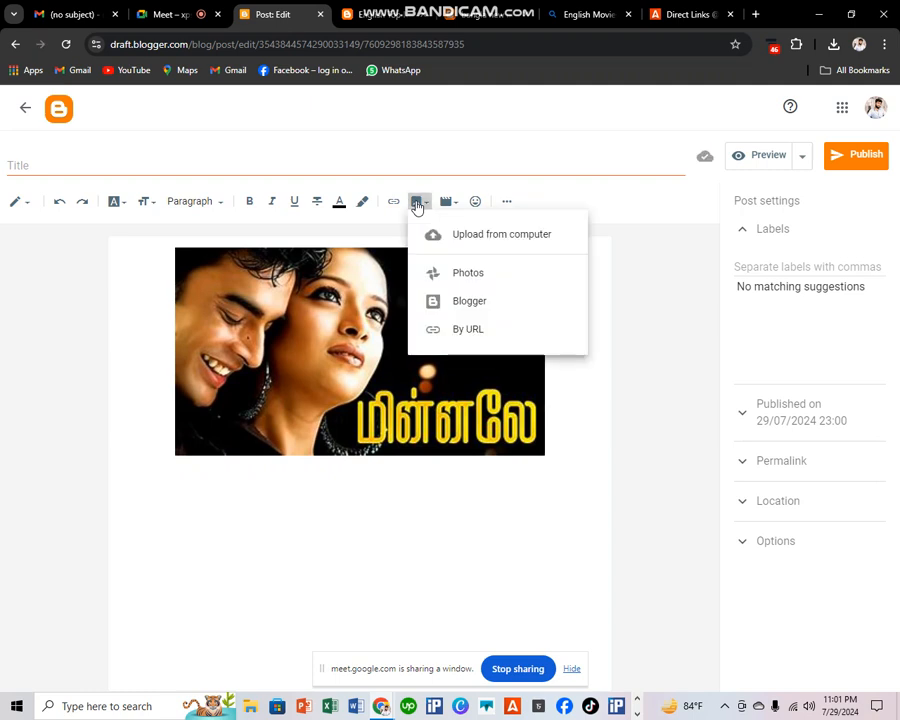
pyautogui.click(513, 242)
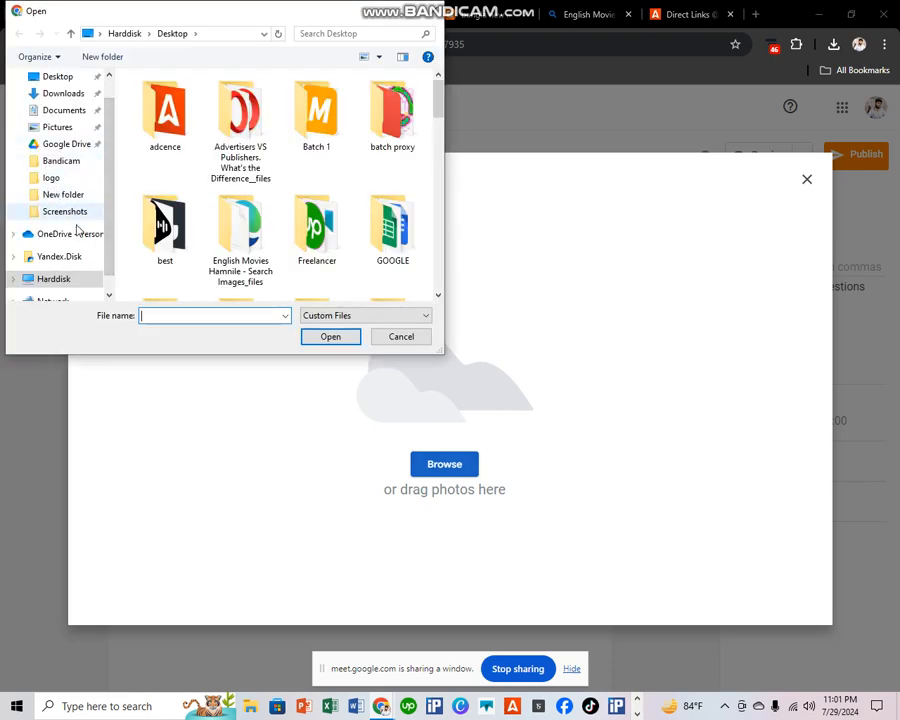
pyautogui.scroll(-1, 64, 172)
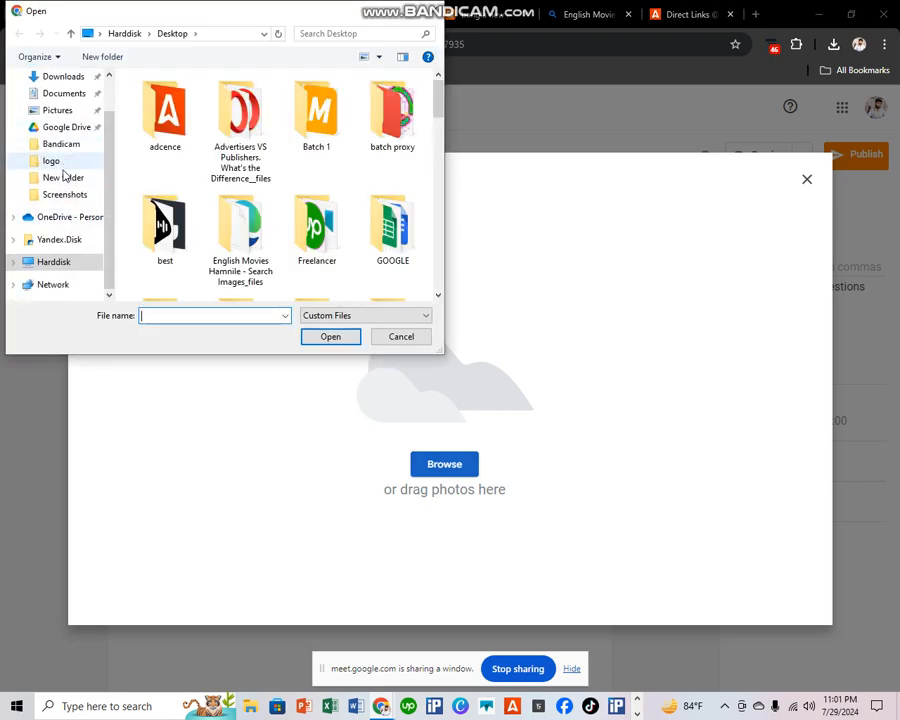
pyautogui.scroll(-3, 242, 176)
pyautogui.scroll(-10, 214, 190)
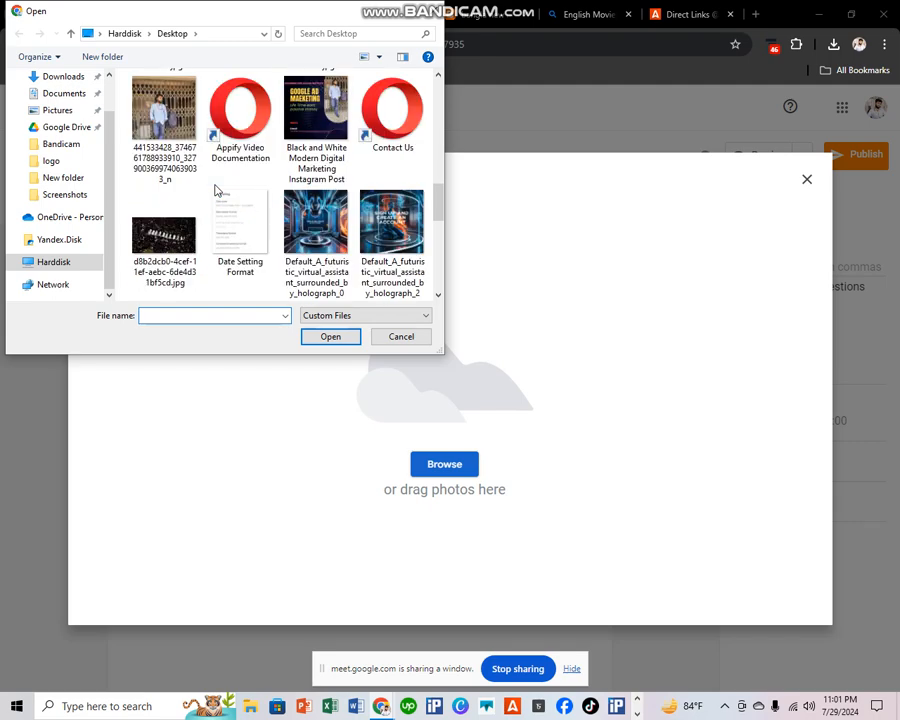
pyautogui.click(238, 268)
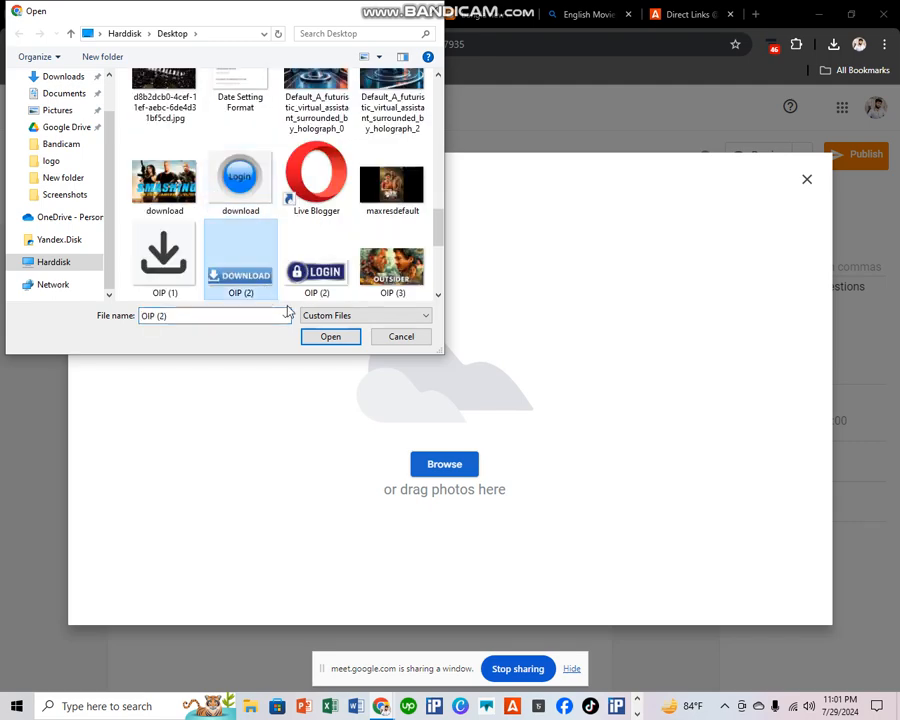
pyautogui.click(330, 336)
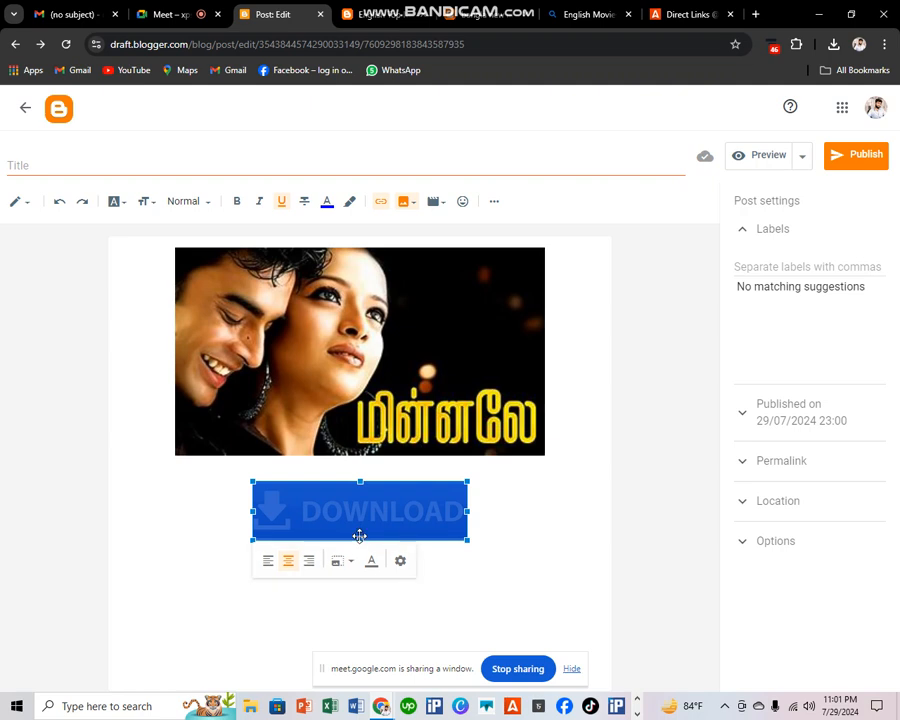
# Step: Reduce the DOWNLOAD banner to about half its height and title the post Hindi best movie
pyautogui.click(366, 548)
pyautogui.click(366, 535)
pyautogui.moveTo(361, 540); pyautogui.dragTo(360, 508)
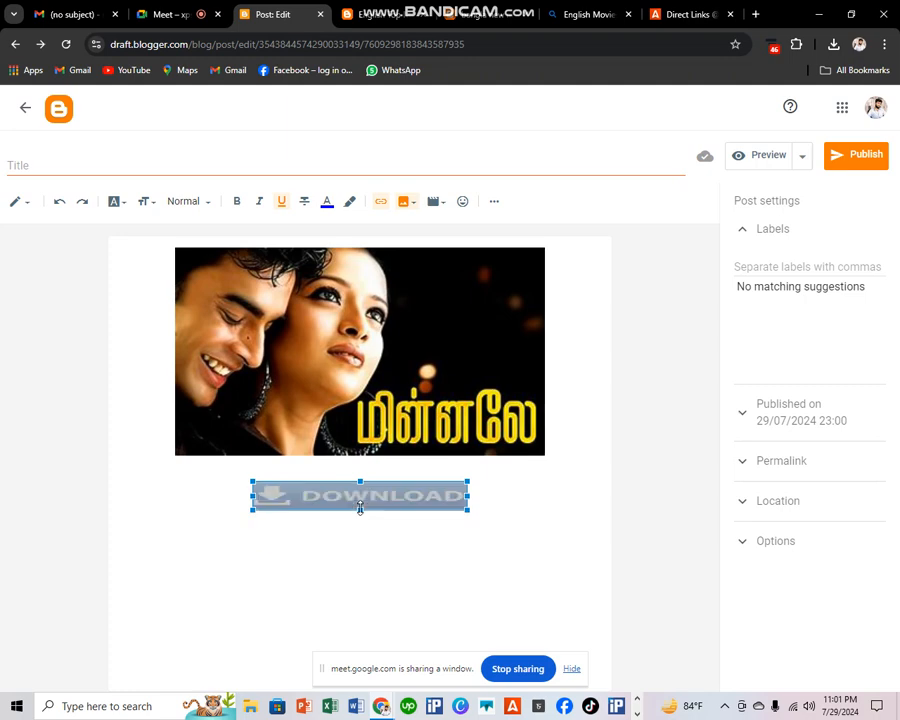
pyautogui.click(351, 549)
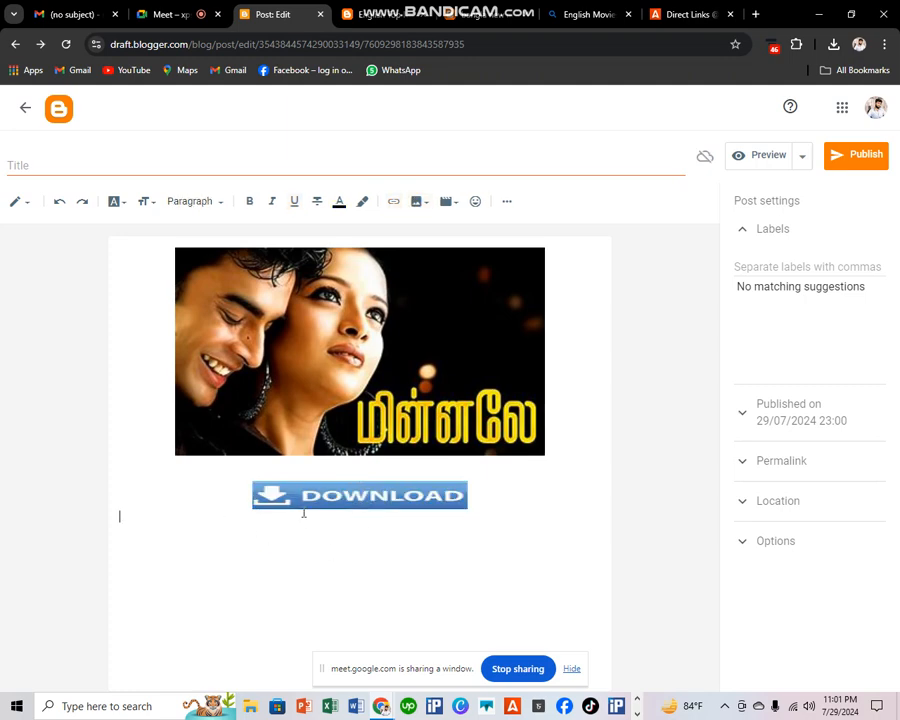
pyautogui.click(60, 170)
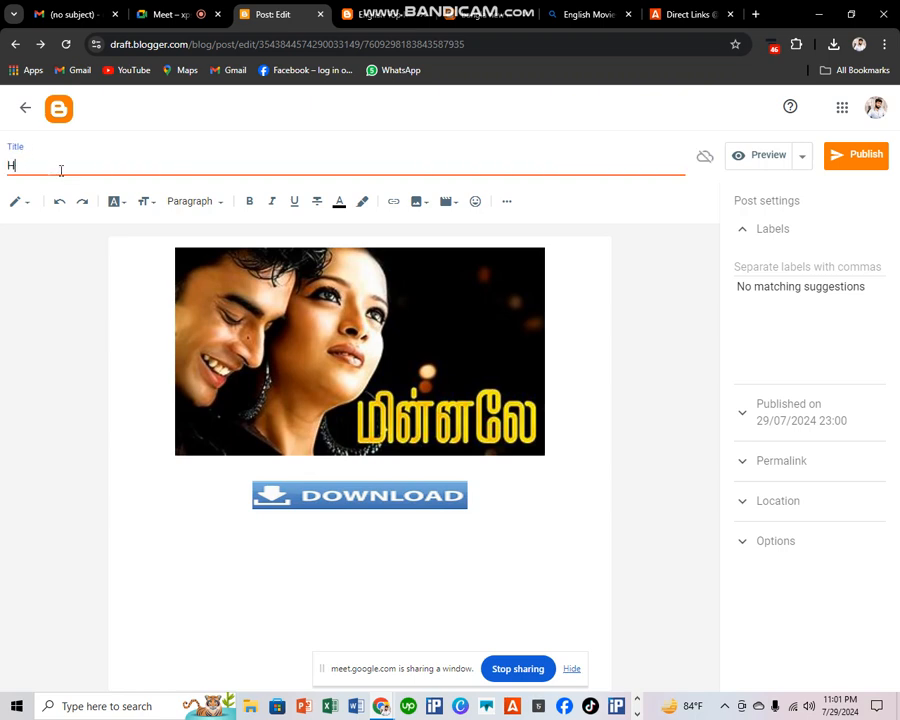
pyautogui.write('Hindi best movie')
# Step: Reload the Adsterra Direct Links page and check the status of the requested link at the end of the list
pyautogui.click(688, 15)
pyautogui.scroll(-10, 502, 504)
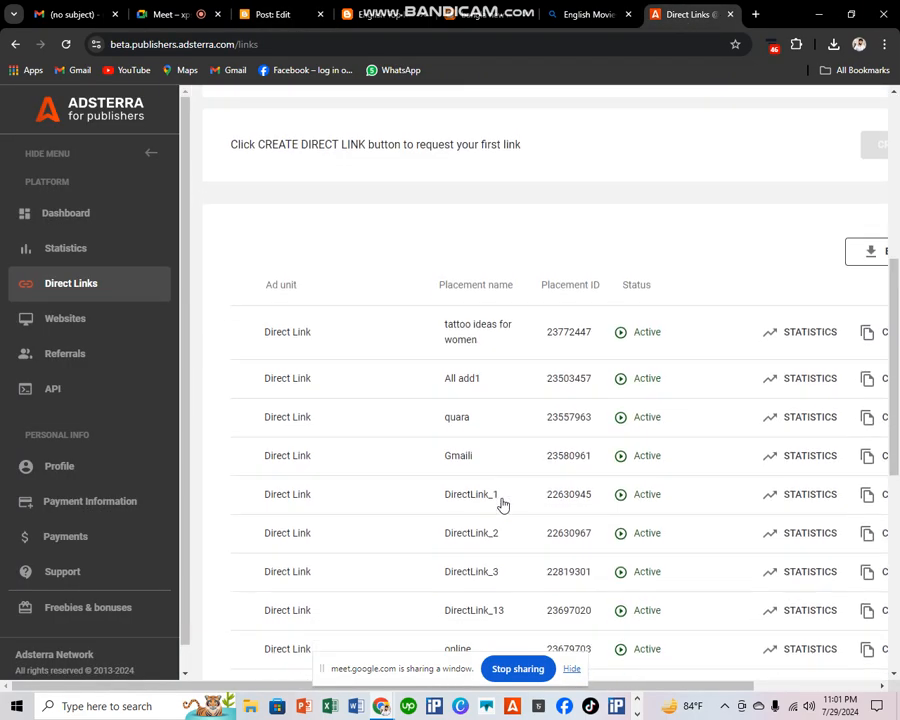
pyautogui.scroll(-3, 505, 510)
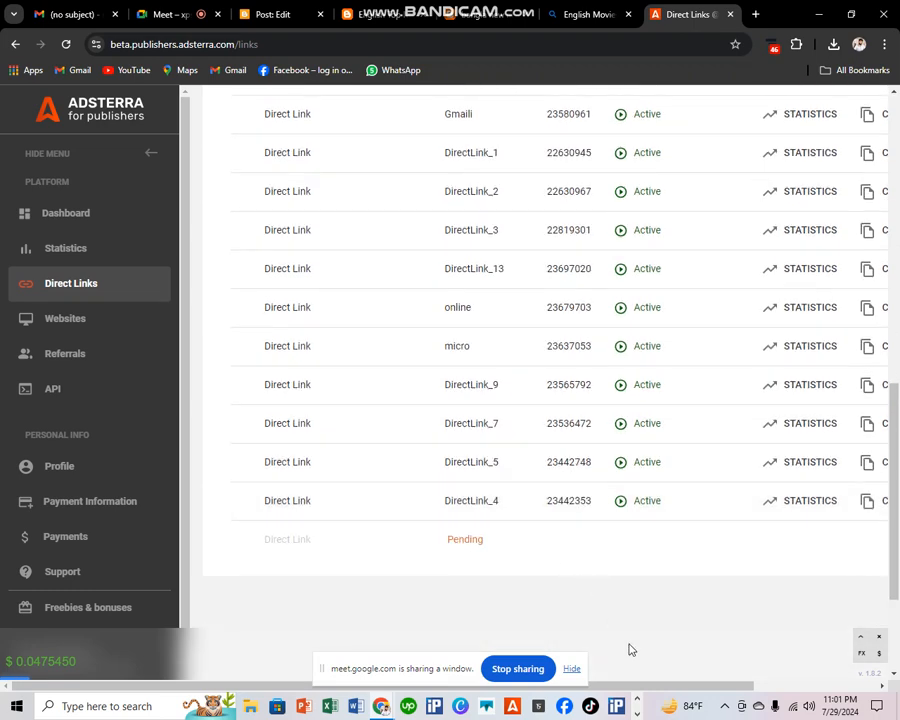
pyautogui.rightClick(631, 333)
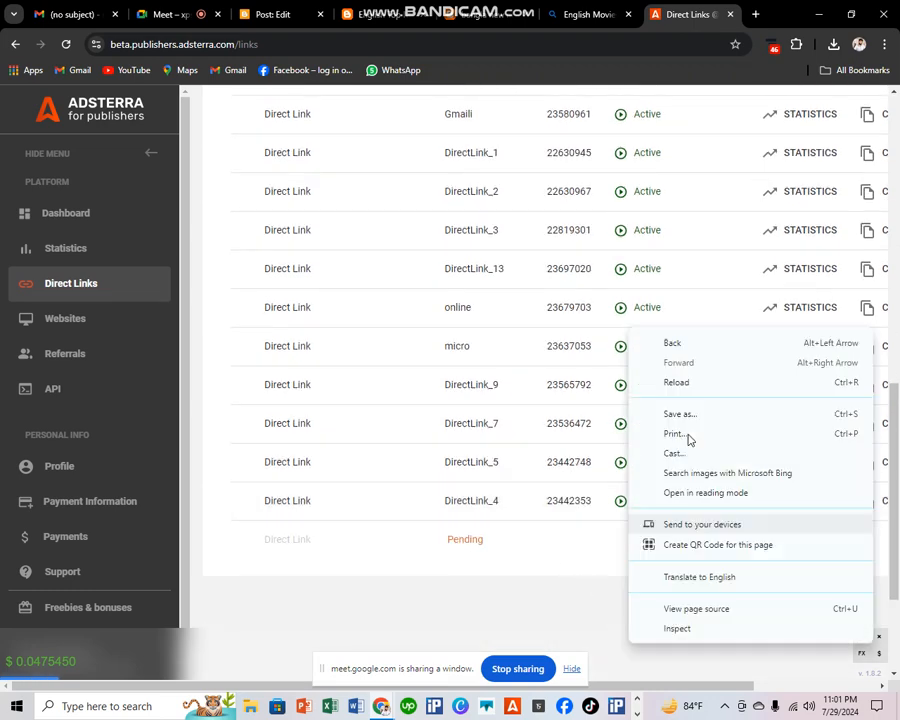
pyautogui.click(675, 385)
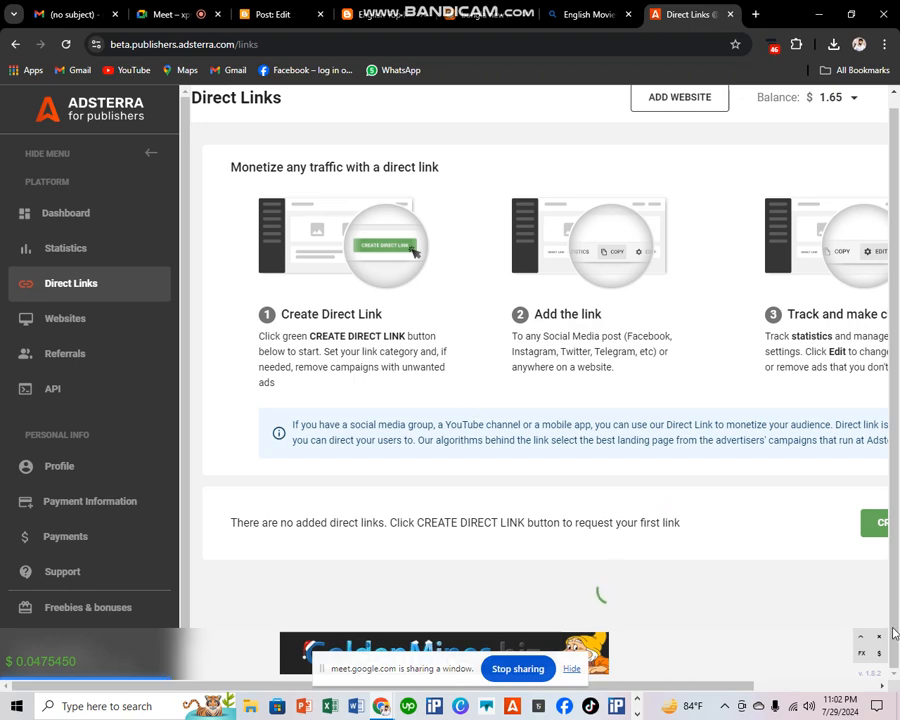
pyautogui.scroll(-8, 714, 555)
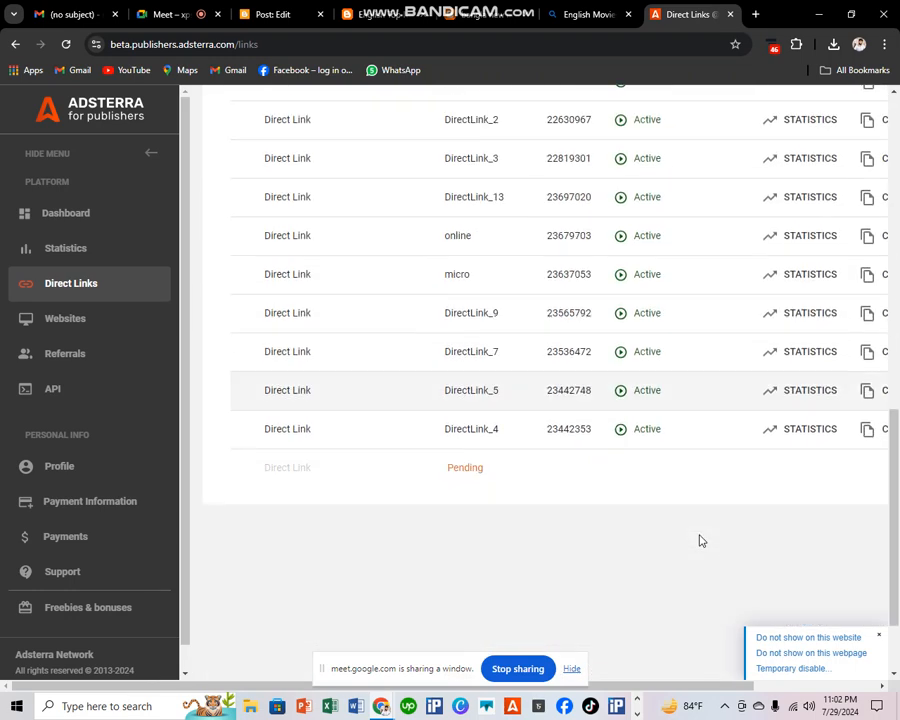
pyautogui.scroll(-2, 700, 540)
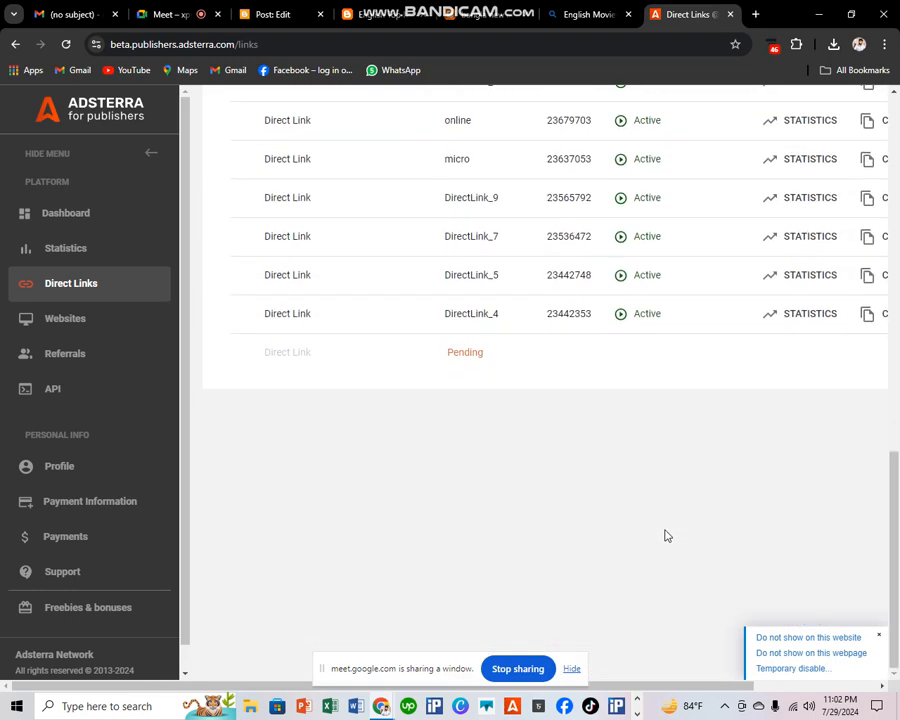
# Step: Return to the Blogger editor and publish the Hindi best movie post
pyautogui.click(275, 15)
pyautogui.click(870, 160)
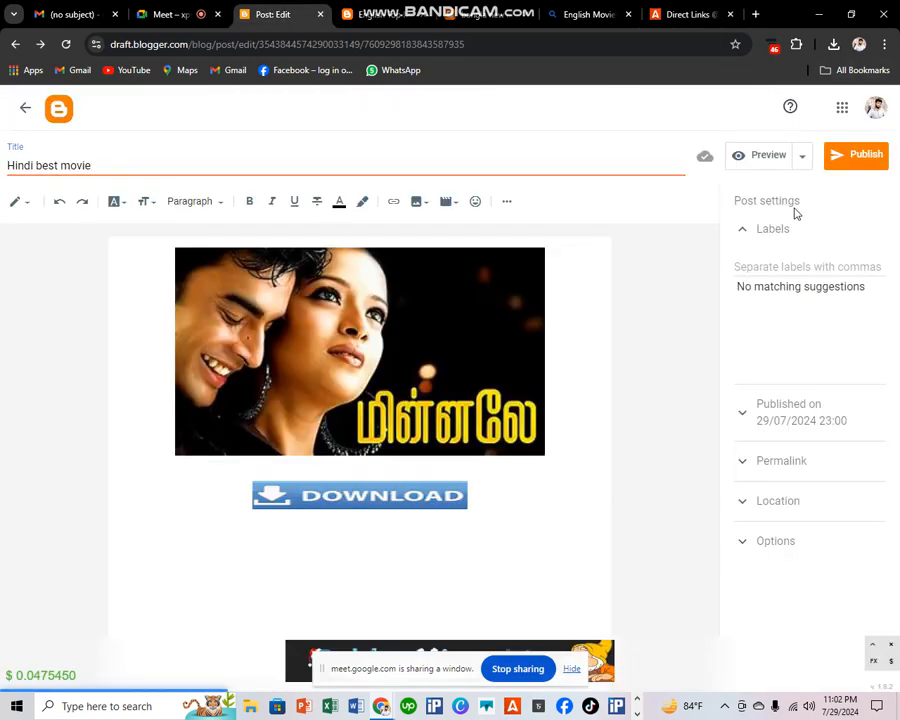
pyautogui.click(507, 421)
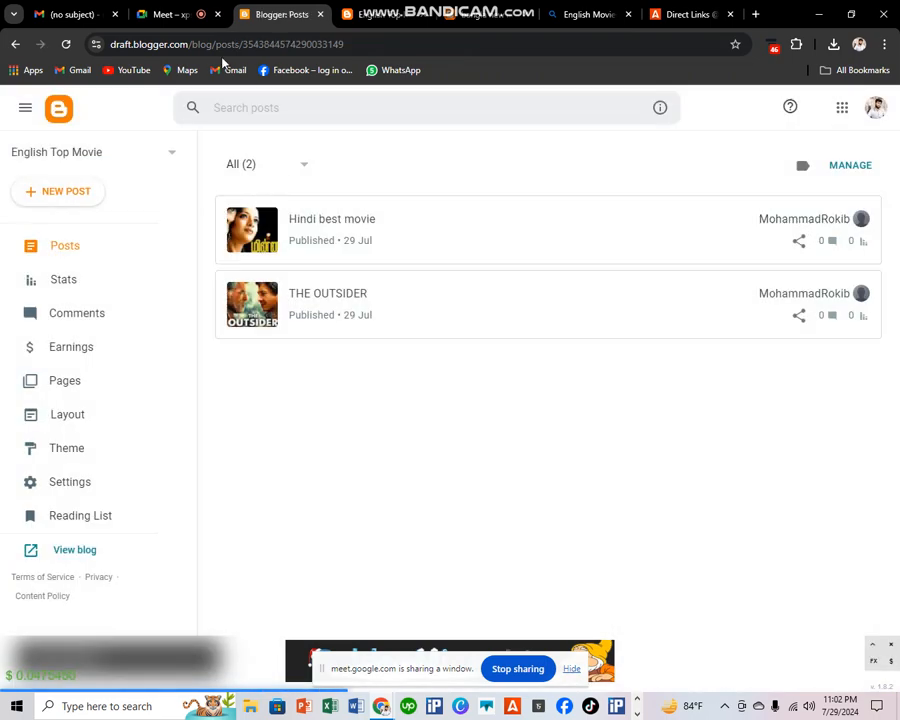
# Step: Create a new post and insert the SMASHING movie poster, the image file named download, from the Desktop
pyautogui.click(84, 197)
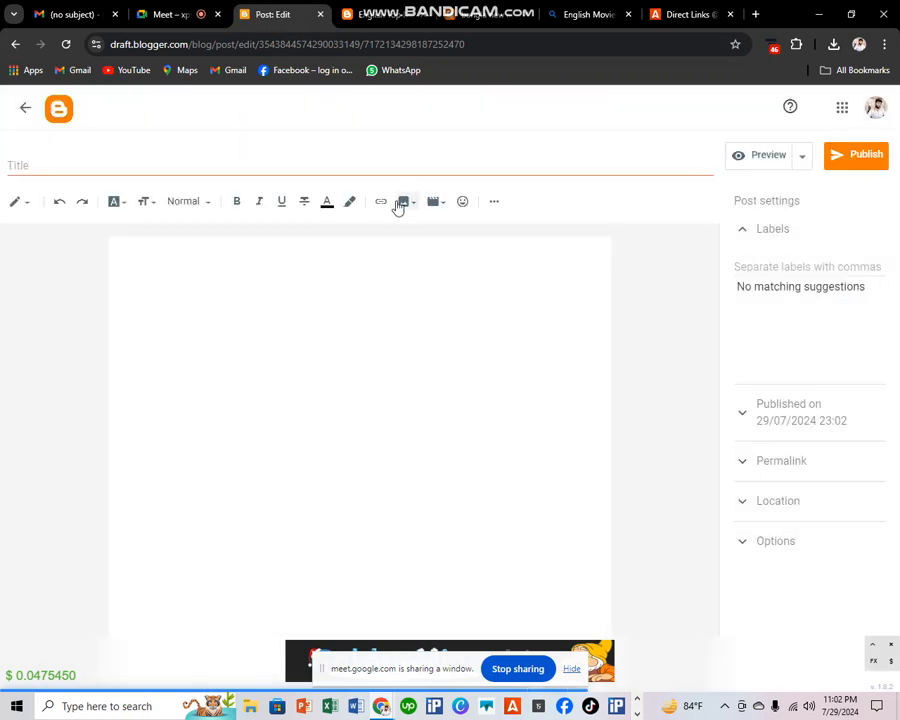
pyautogui.click(400, 203)
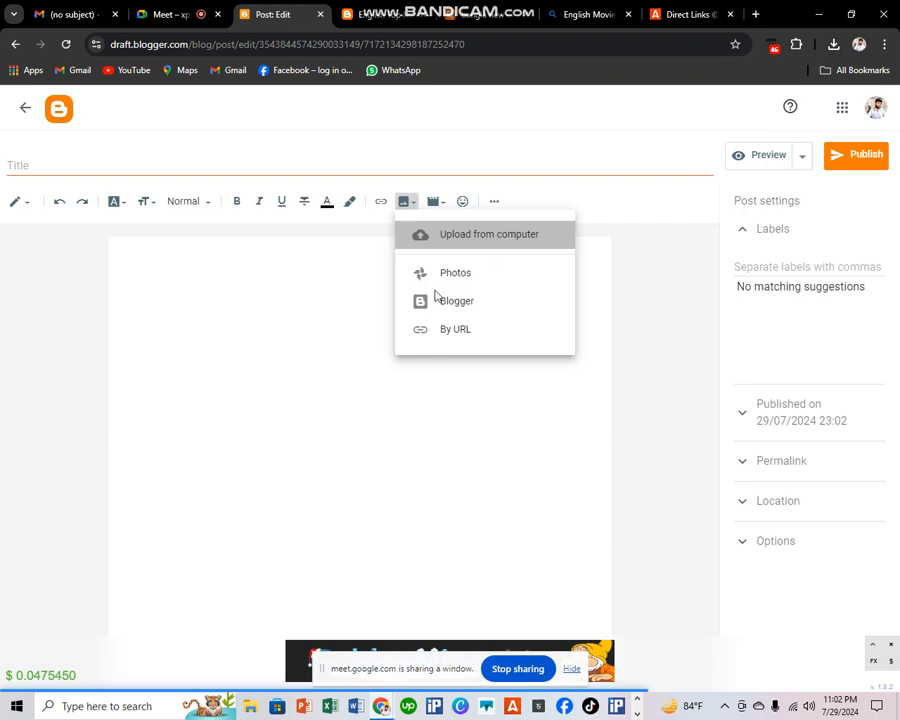
pyautogui.click(440, 300)
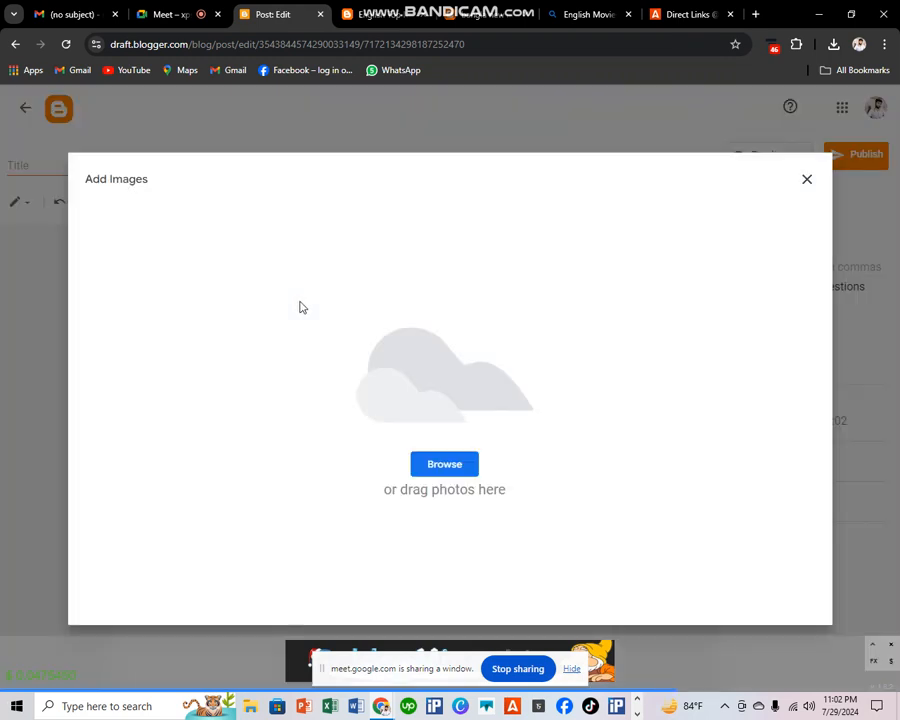
pyautogui.click(428, 470)
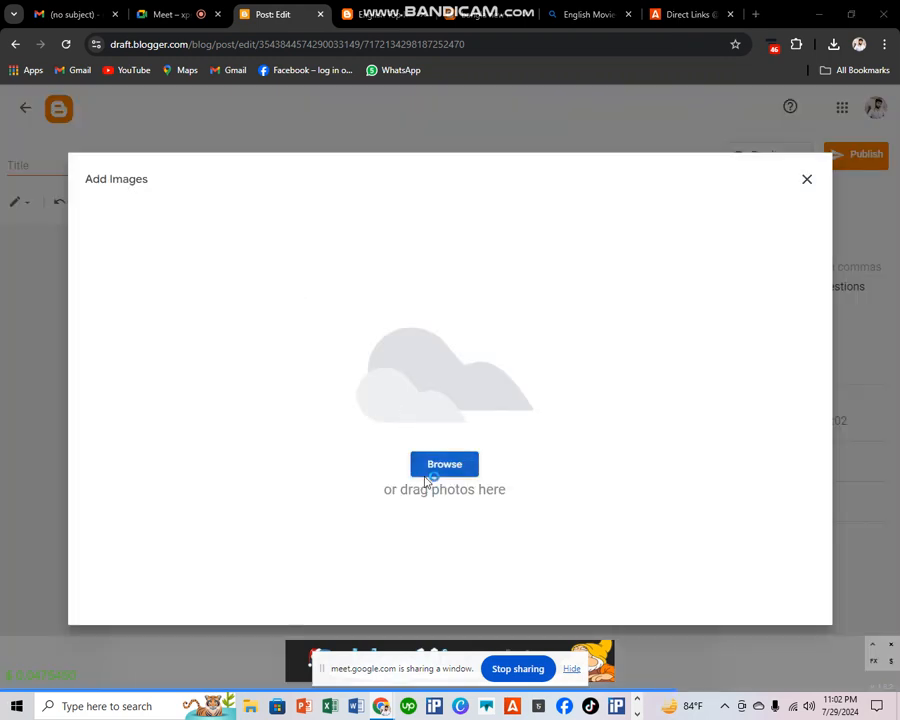
pyautogui.scroll(-6, 241, 175)
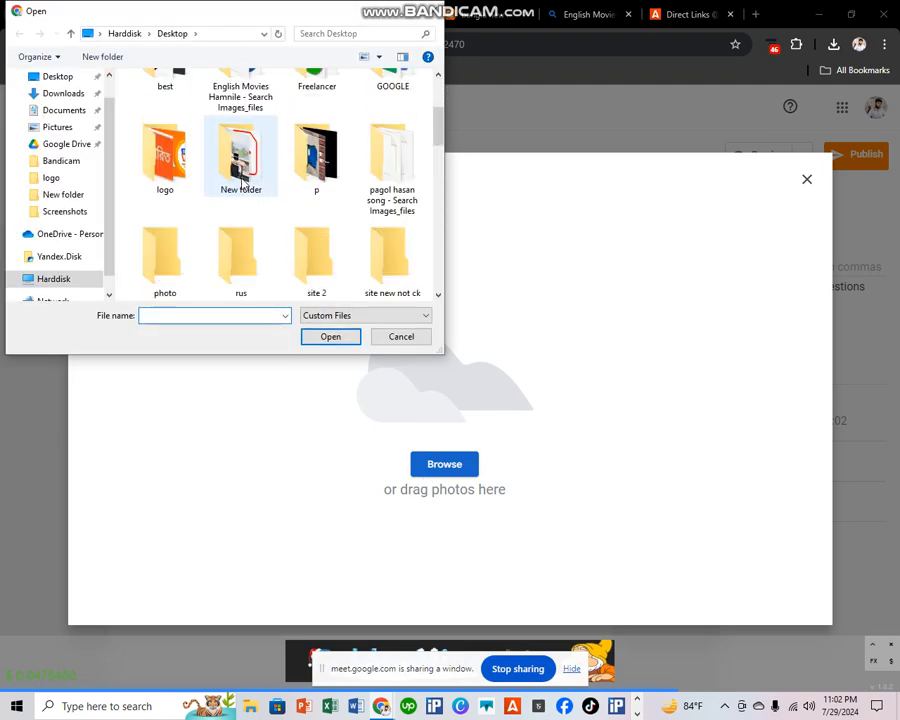
pyautogui.scroll(-5, 241, 195)
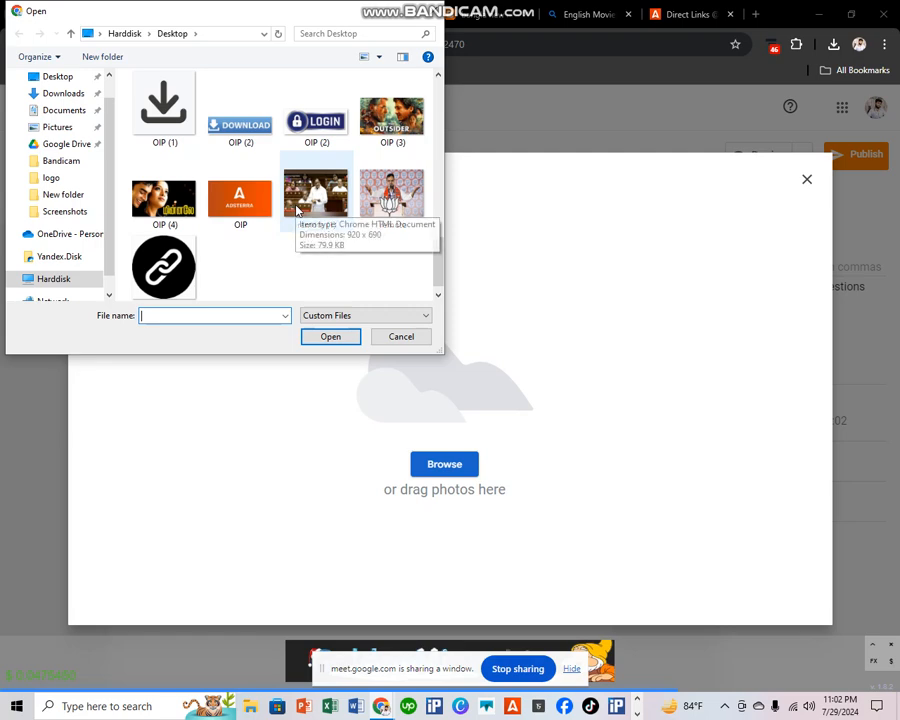
pyautogui.scroll(3, 297, 209)
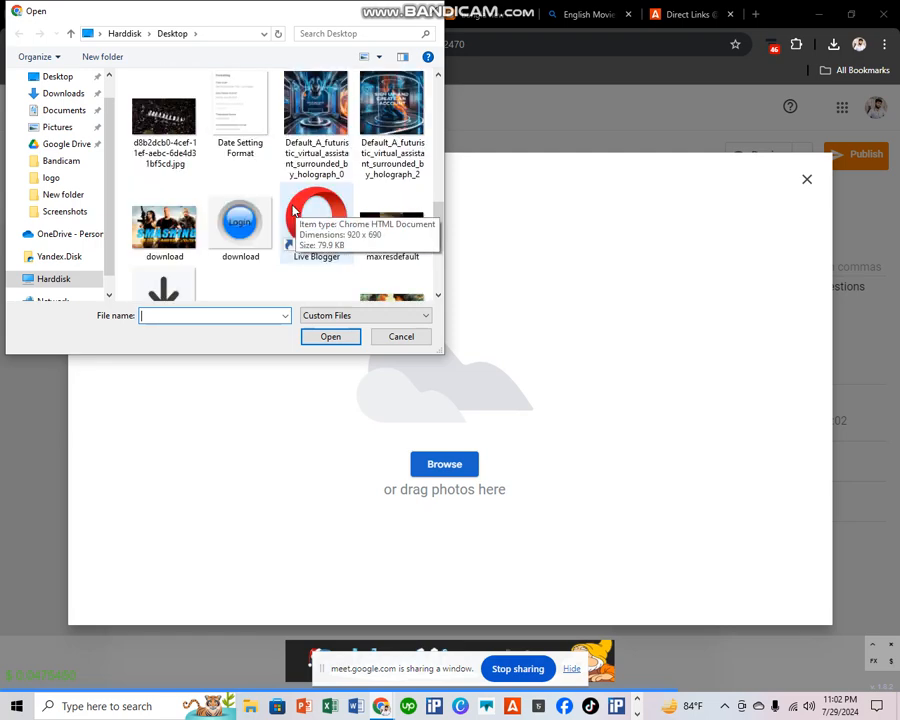
pyautogui.click(163, 225)
pyautogui.click(327, 336)
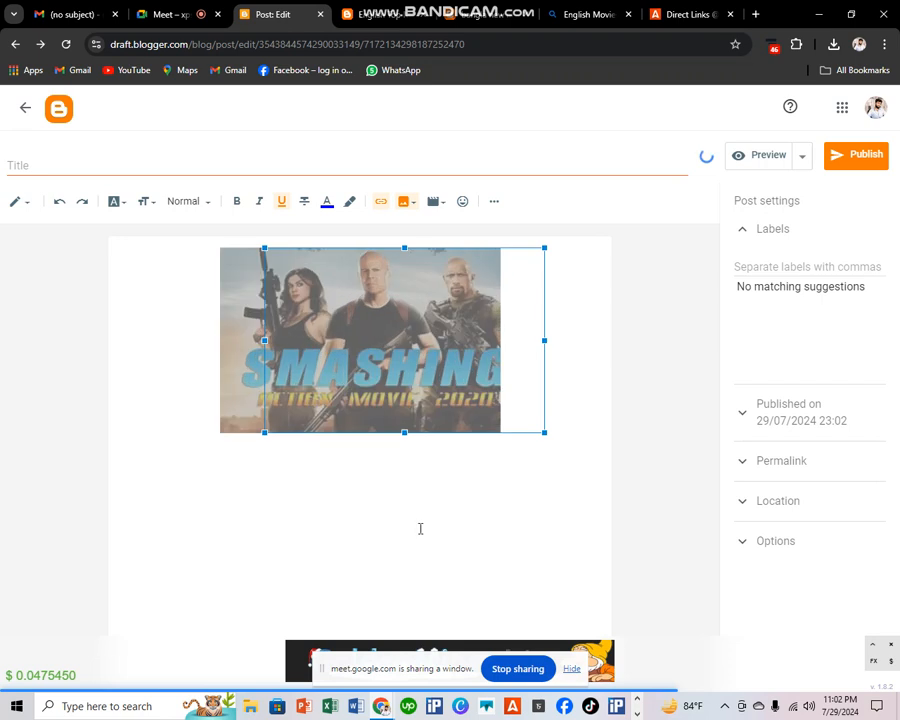
# Step: Insert the OIP (2) DOWNLOAD banner from the Desktop below the SMASHING poster and reduce it to slightly over half its height
pyautogui.click(372, 571)
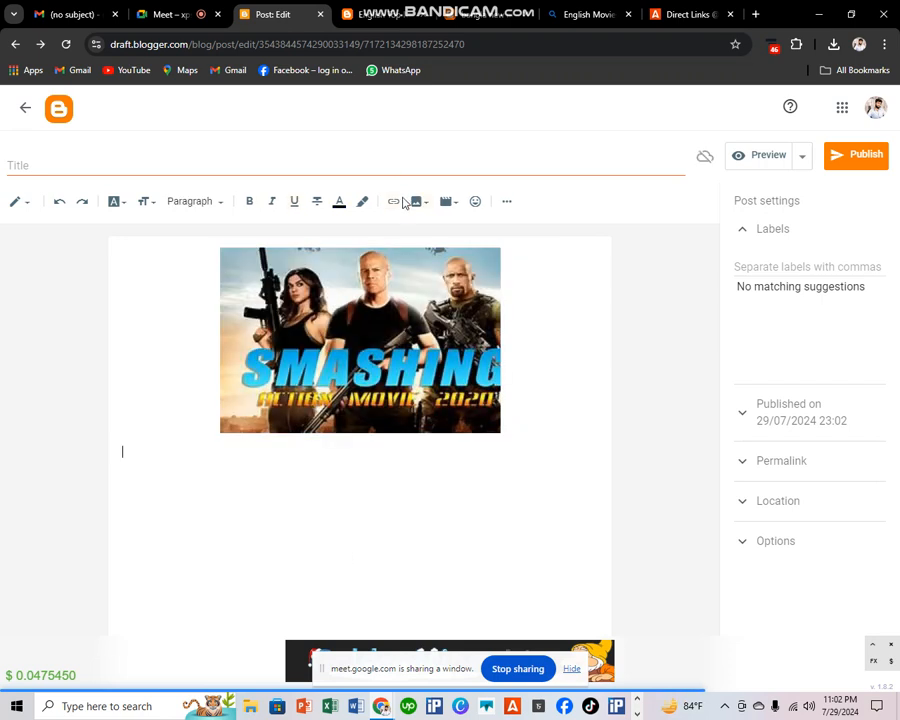
pyautogui.click(415, 204)
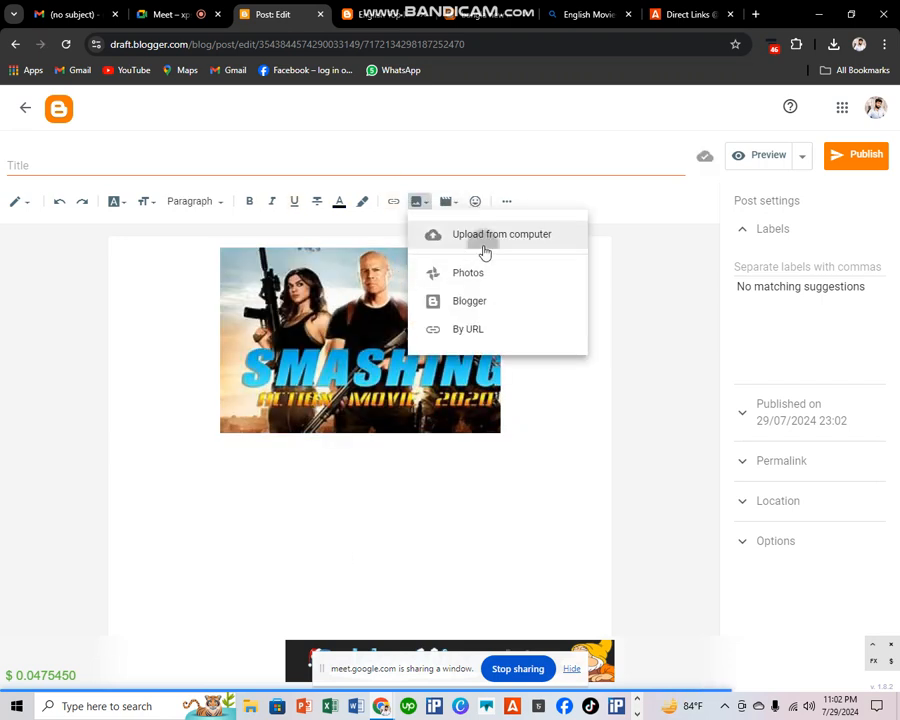
pyautogui.click(484, 250)
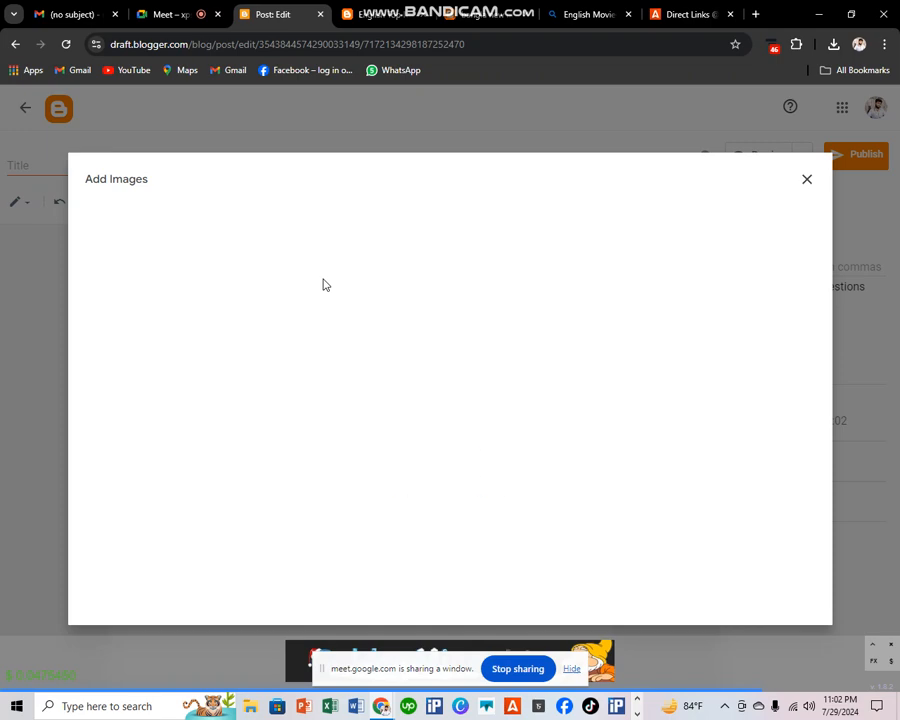
pyautogui.click(445, 472)
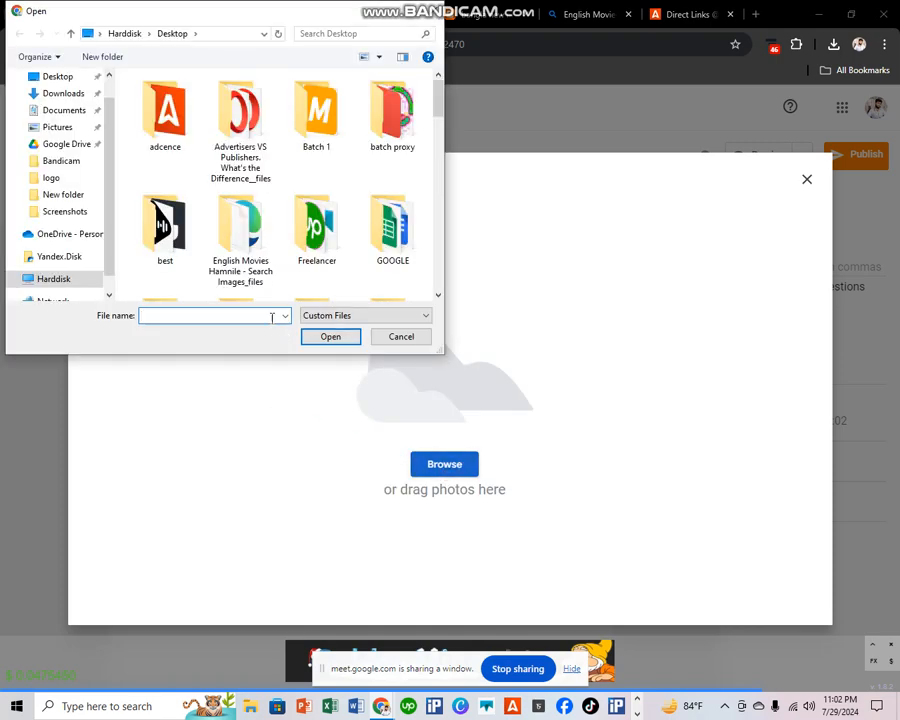
pyautogui.scroll(-15, 246, 220)
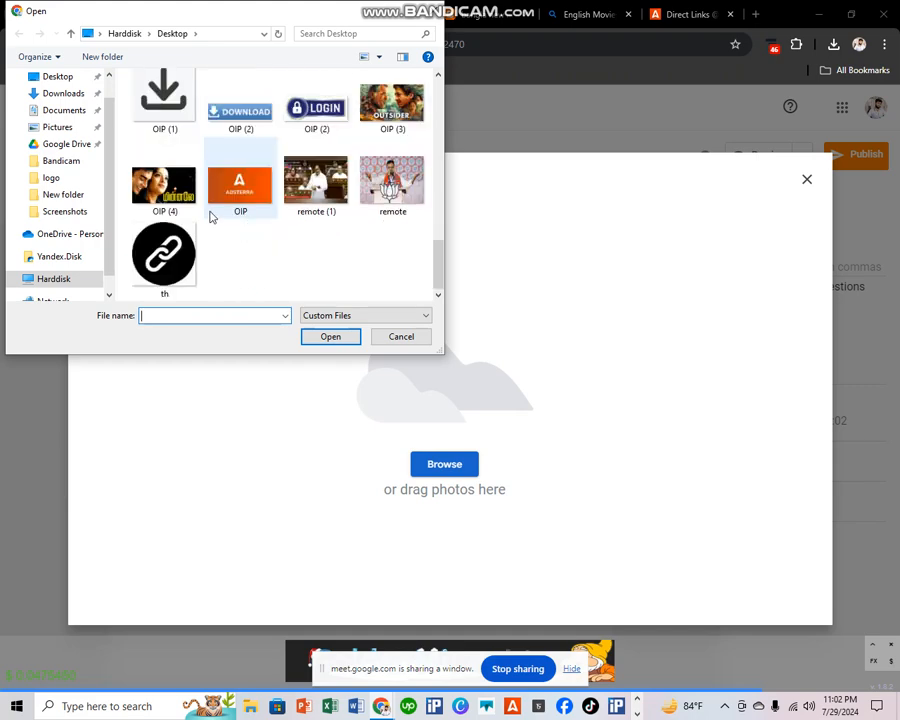
pyautogui.click(238, 112)
pyautogui.click(330, 336)
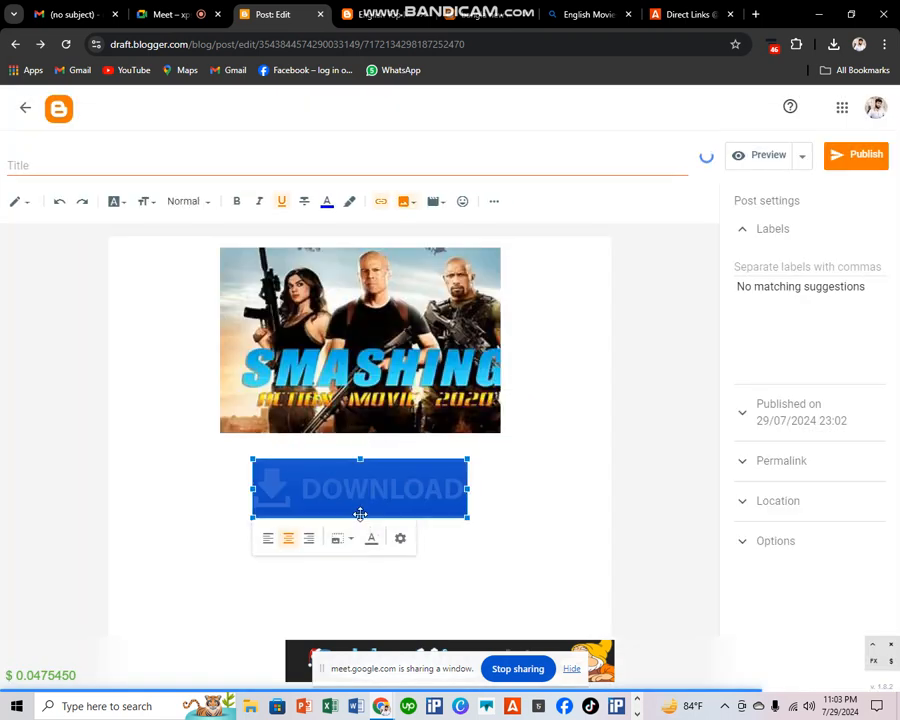
pyautogui.moveTo(361, 517); pyautogui.dragTo(361, 492)
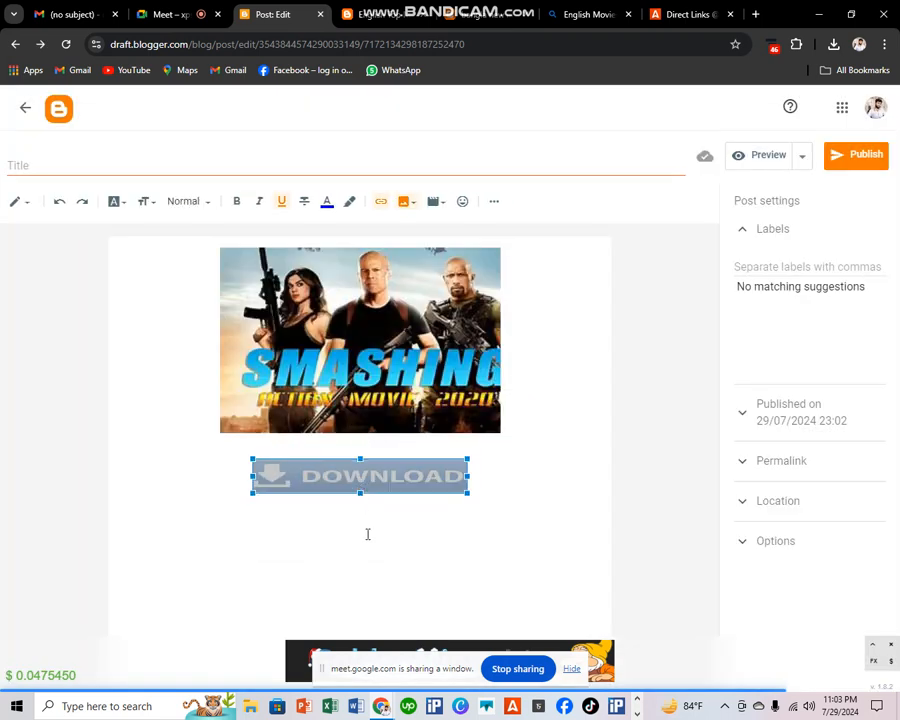
pyautogui.click(428, 565)
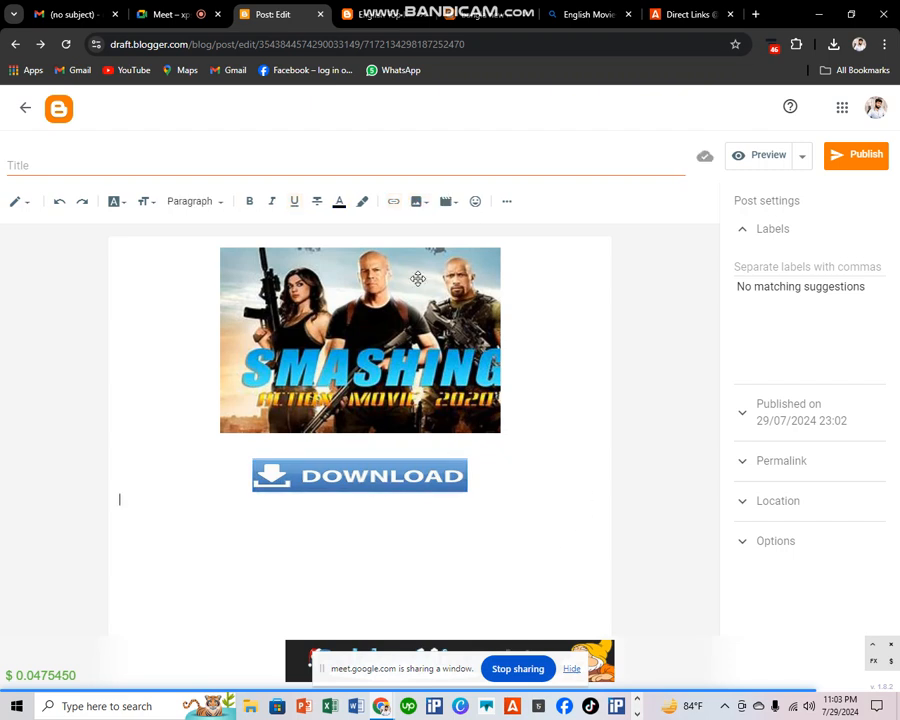
# Step: Title the post SAMSHING and publish it to the blog
pyautogui.click(264, 160)
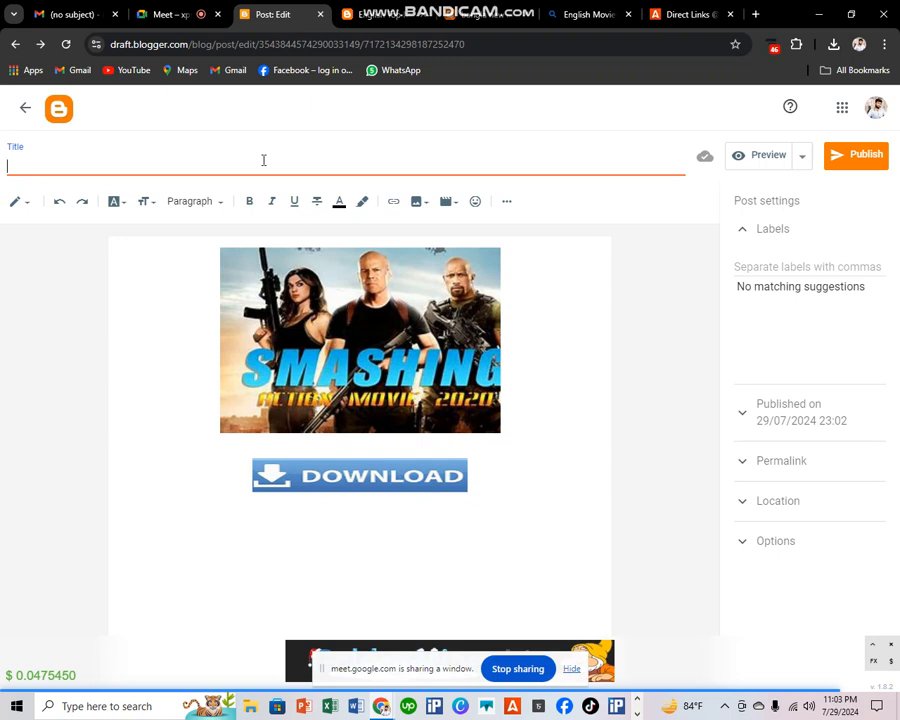
pyautogui.write('SA')
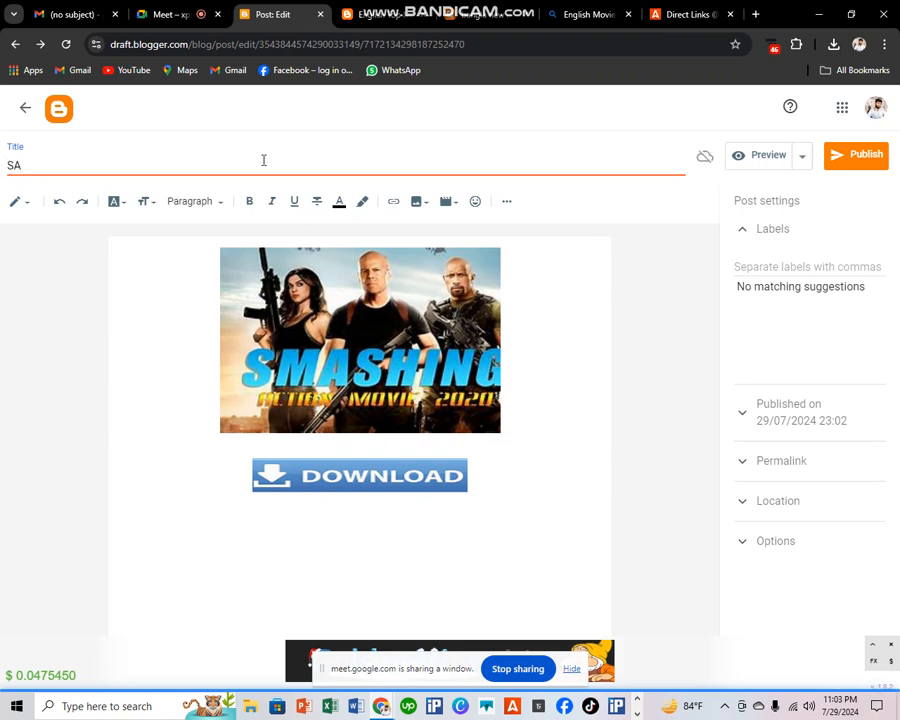
pyautogui.write('MSHING')
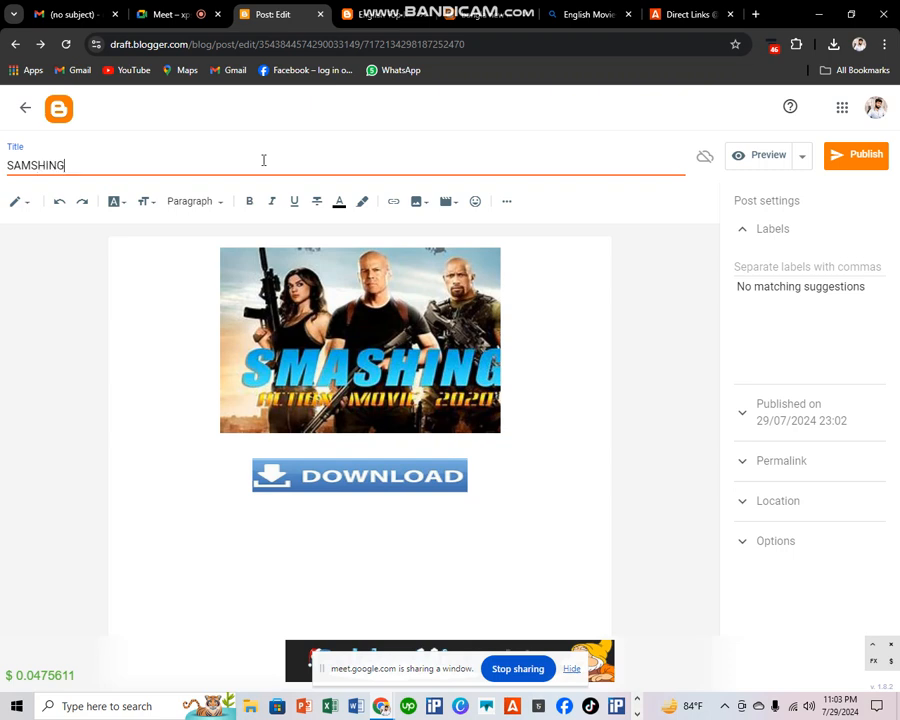
pyautogui.click(864, 165)
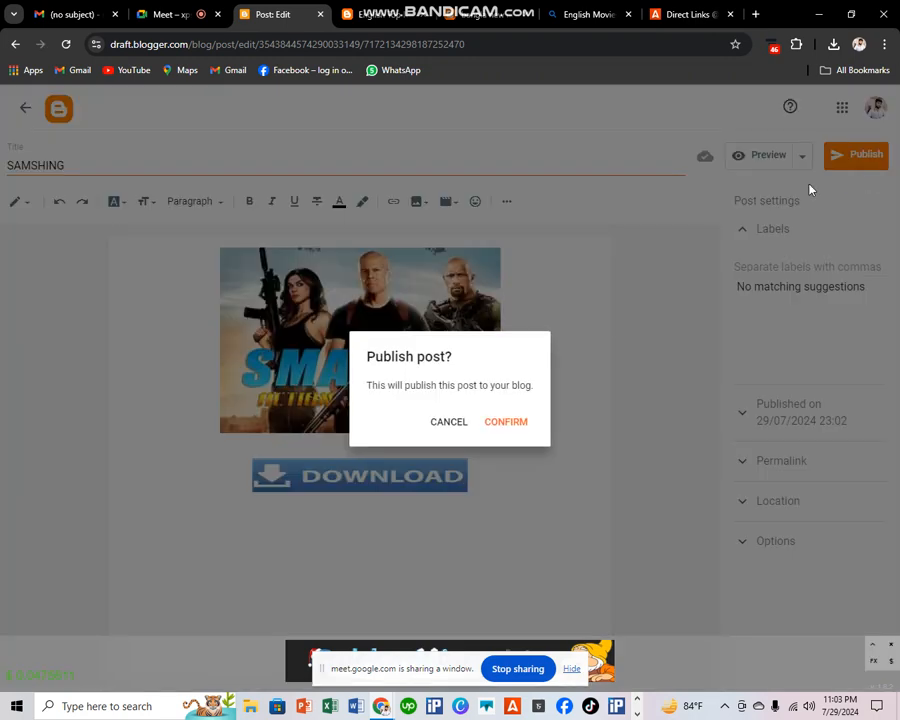
pyautogui.click(503, 424)
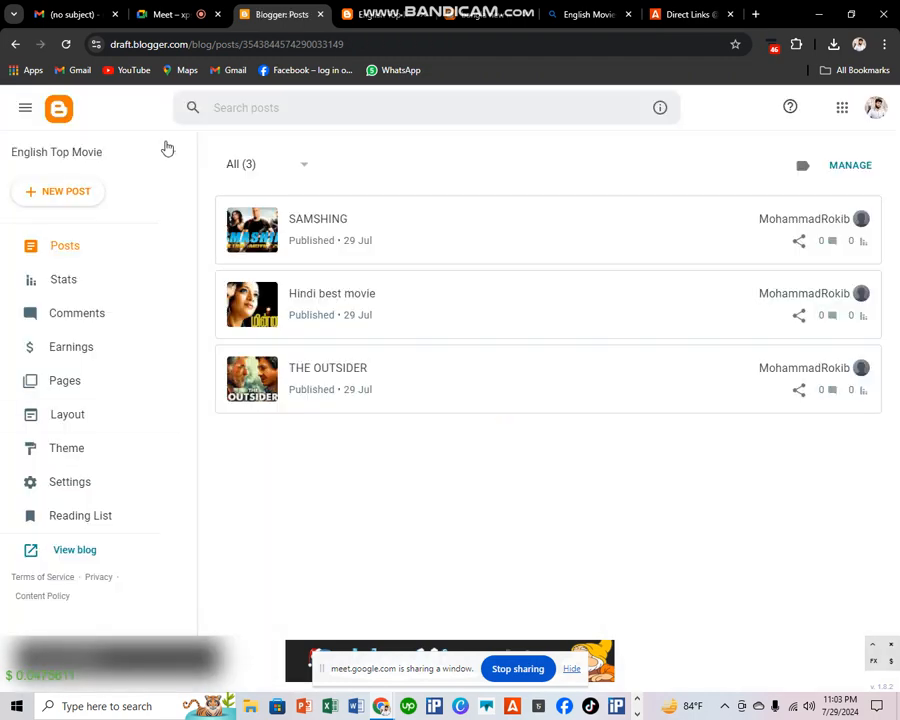
# Step: Create another new post and open the file chooser for uploading an image from the computer
pyautogui.click(42, 199)
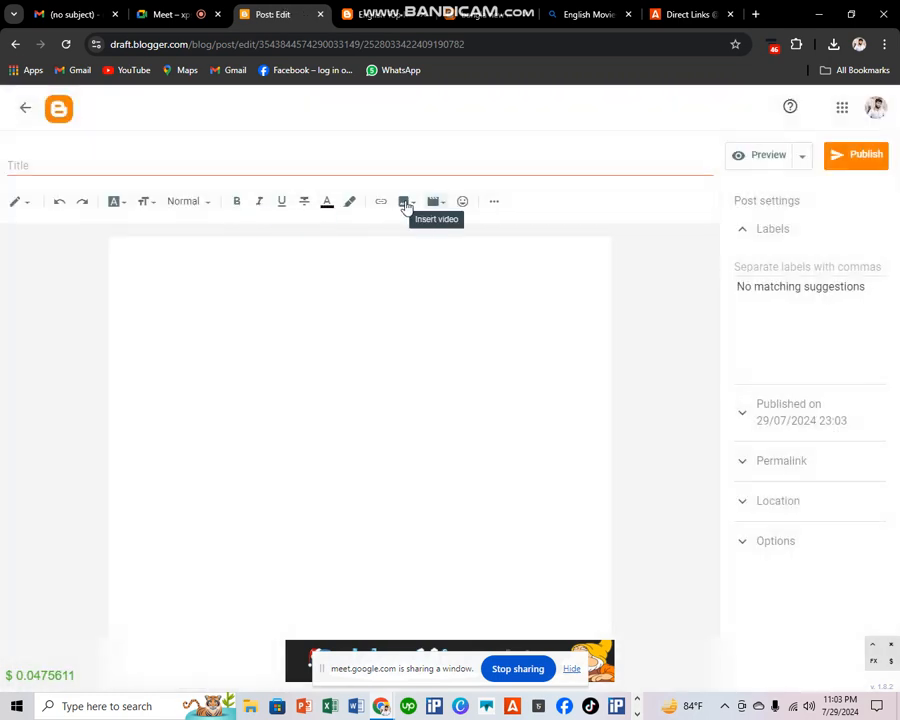
pyautogui.click(404, 201)
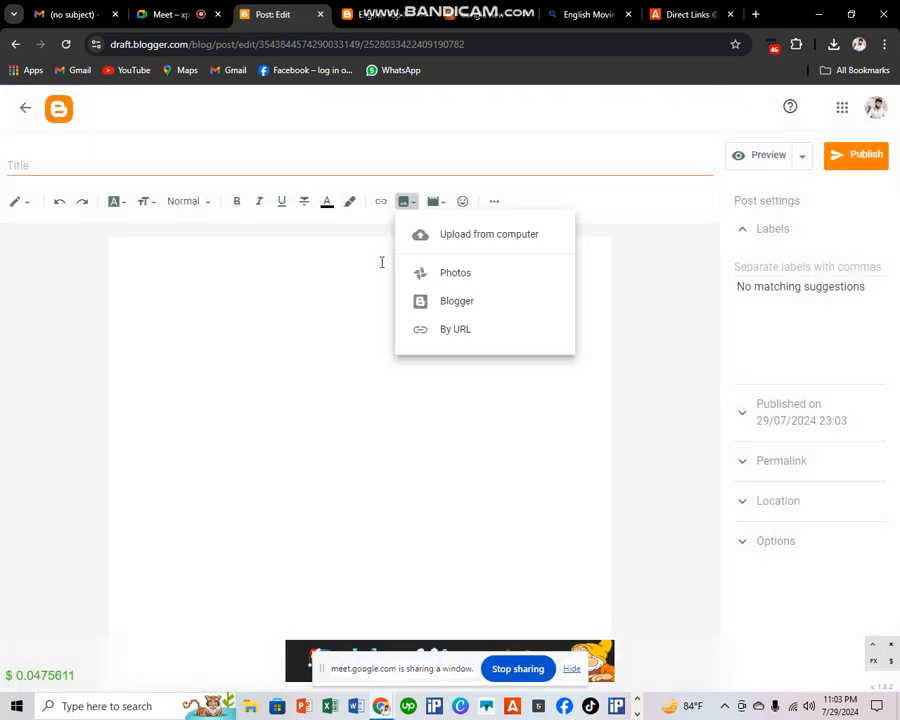
pyautogui.click(465, 238)
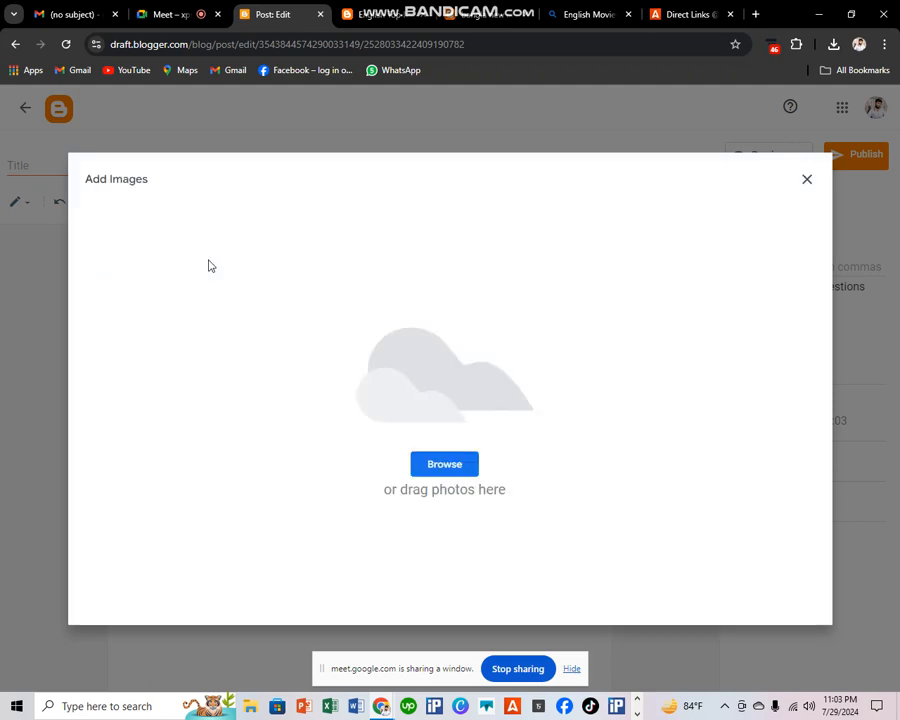
pyautogui.click(460, 468)
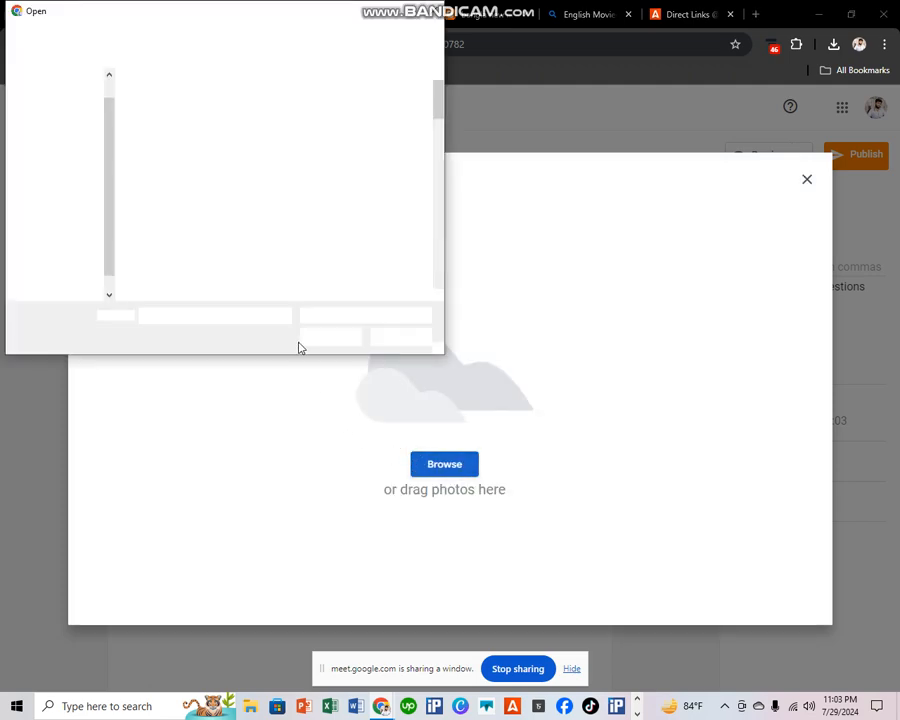
# Step: Insert the Surongo movie poster, the image file named maxresdefault, from the Desktop into the new post
pyautogui.scroll(-5, 237, 180)
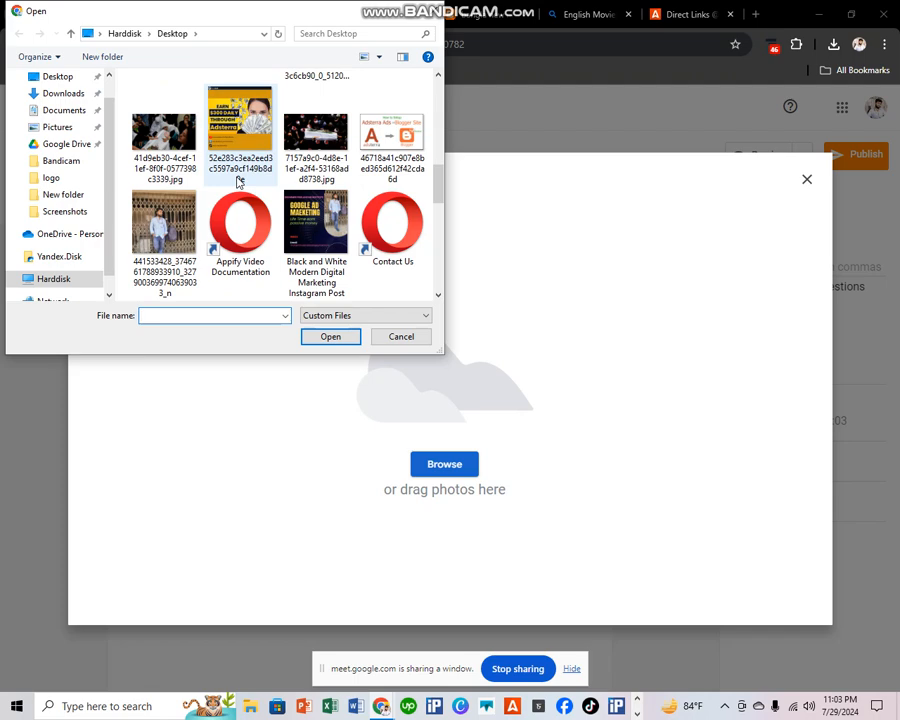
pyautogui.scroll(-2, 238, 181)
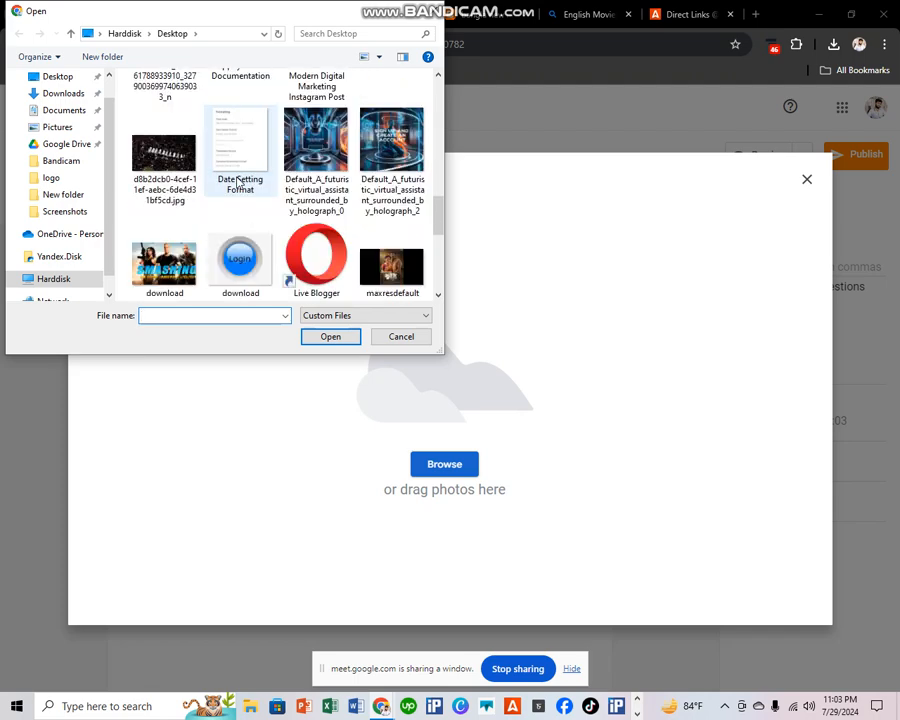
pyautogui.scroll(-1, 240, 181)
pyautogui.scroll(-1, 237, 182)
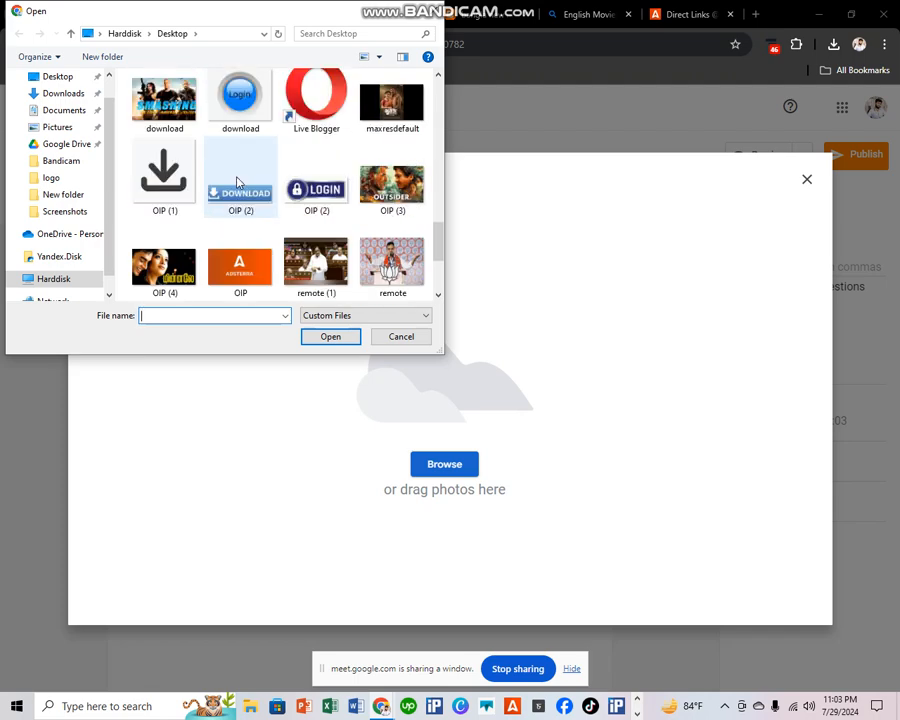
pyautogui.scroll(-1, 238, 181)
pyautogui.scroll(3, 238, 182)
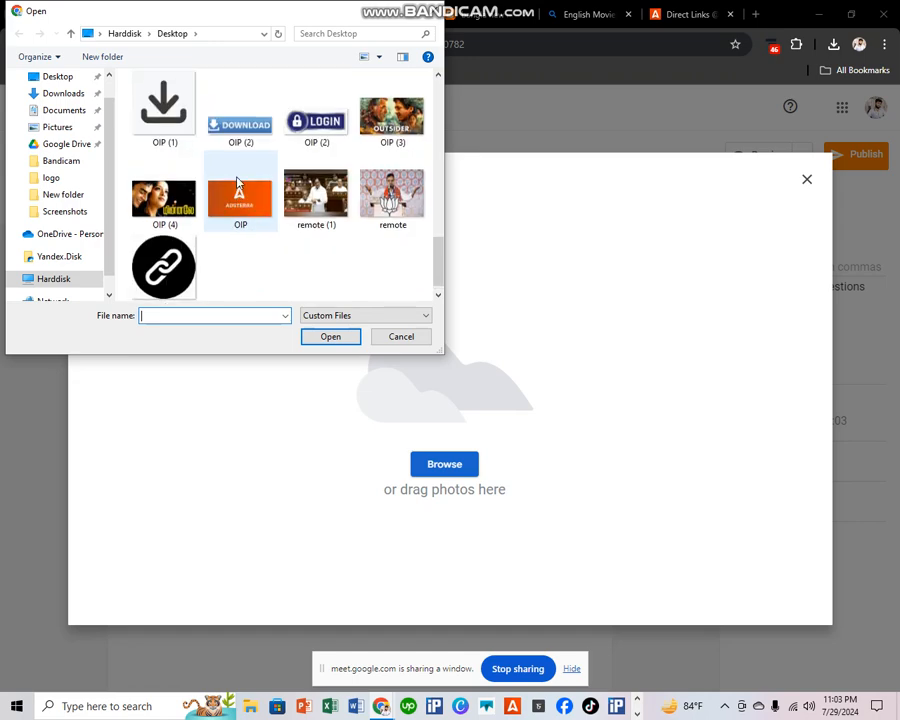
pyautogui.scroll(3, 238, 182)
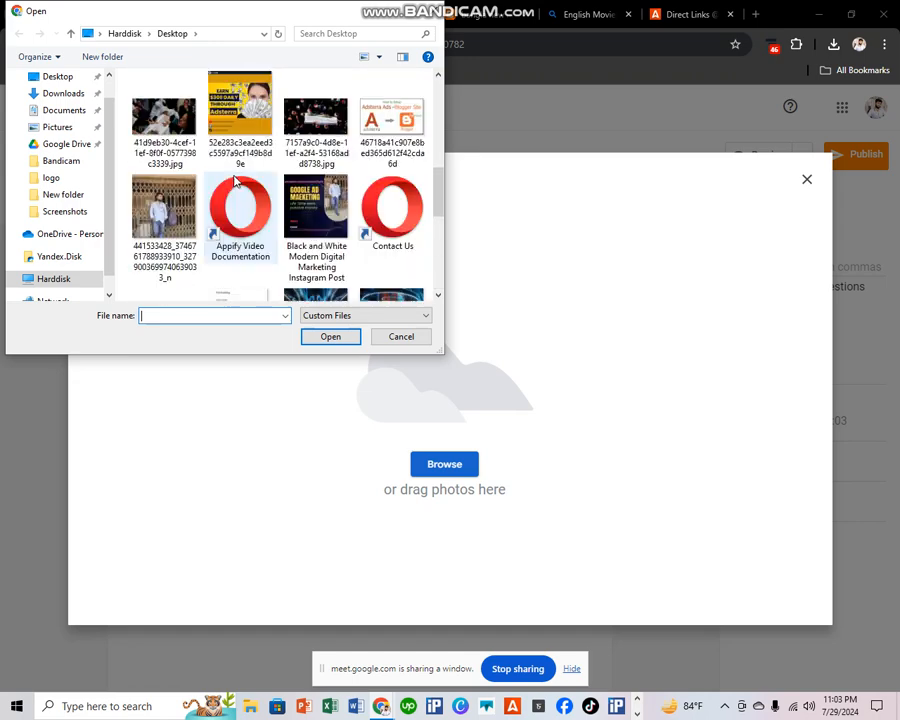
pyautogui.scroll(1, 224, 180)
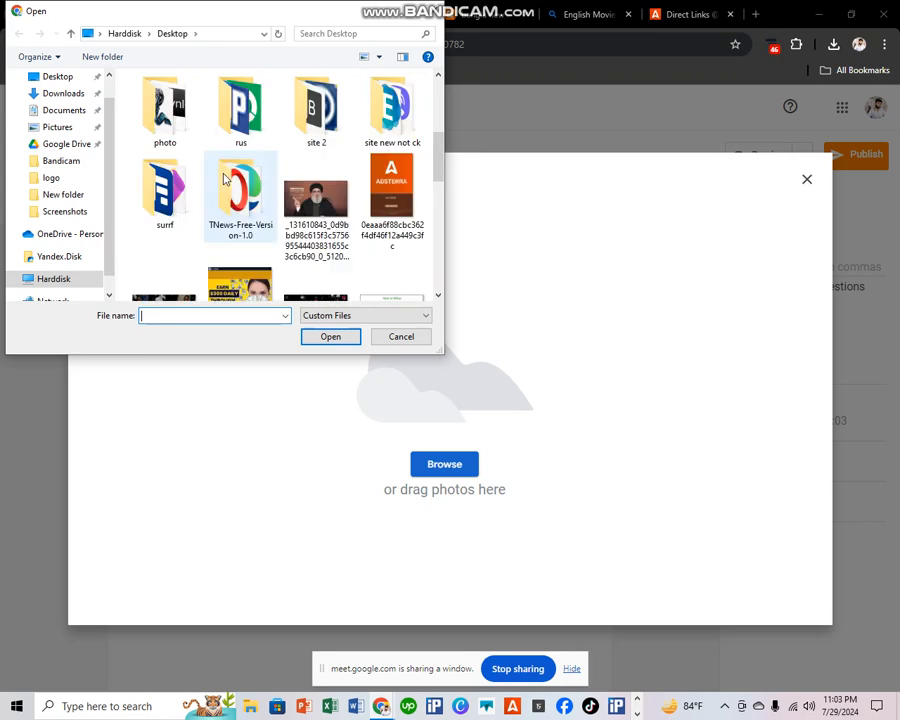
pyautogui.scroll(4, 224, 180)
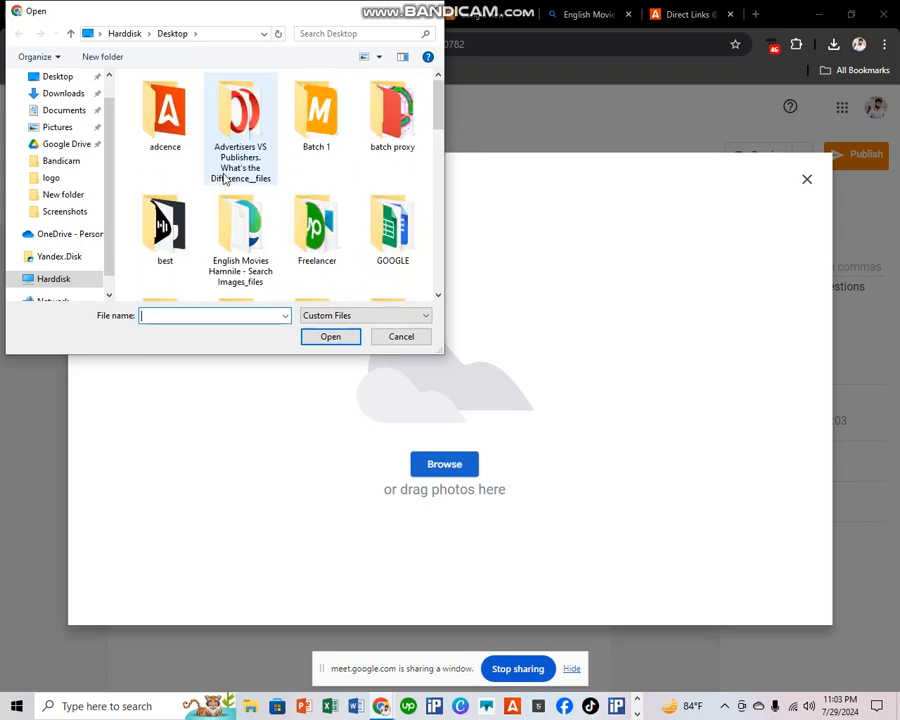
pyautogui.scroll(-8, 224, 180)
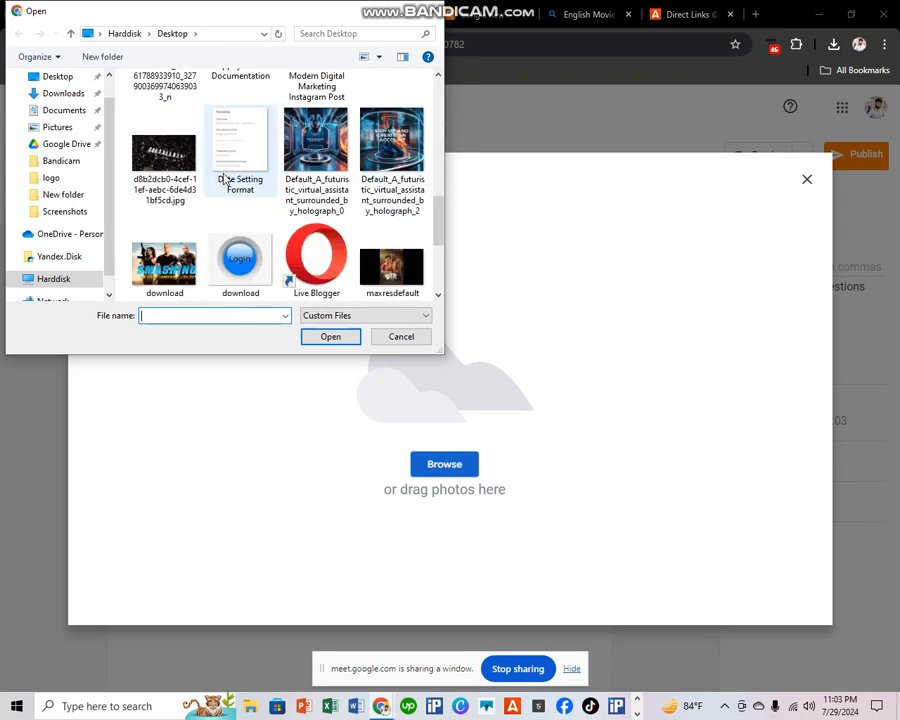
pyautogui.scroll(-2, 224, 180)
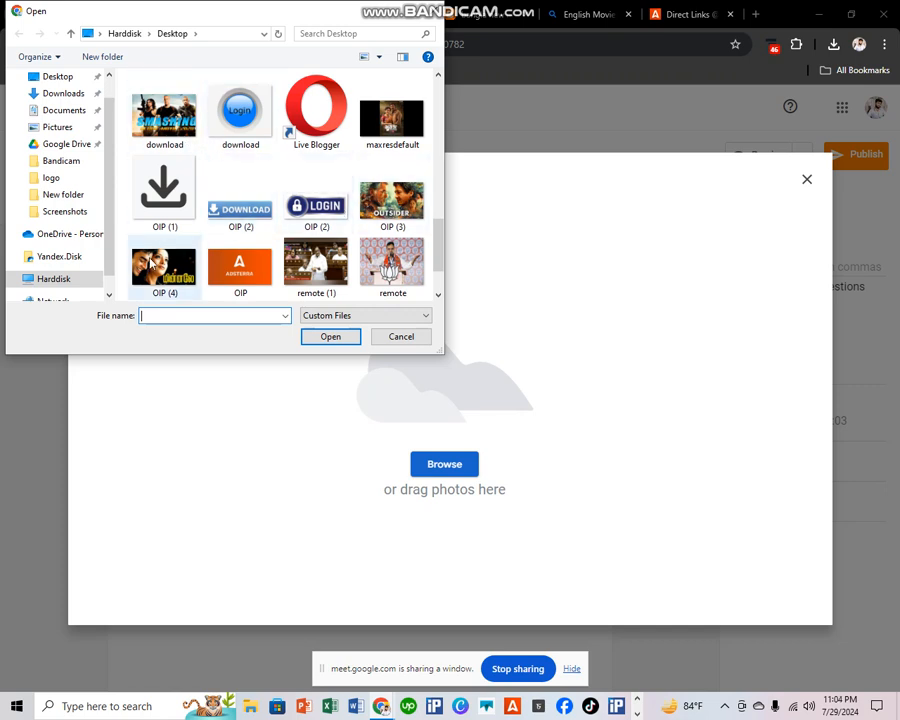
pyautogui.scroll(-2, 316, 274)
pyautogui.scroll(3, 316, 274)
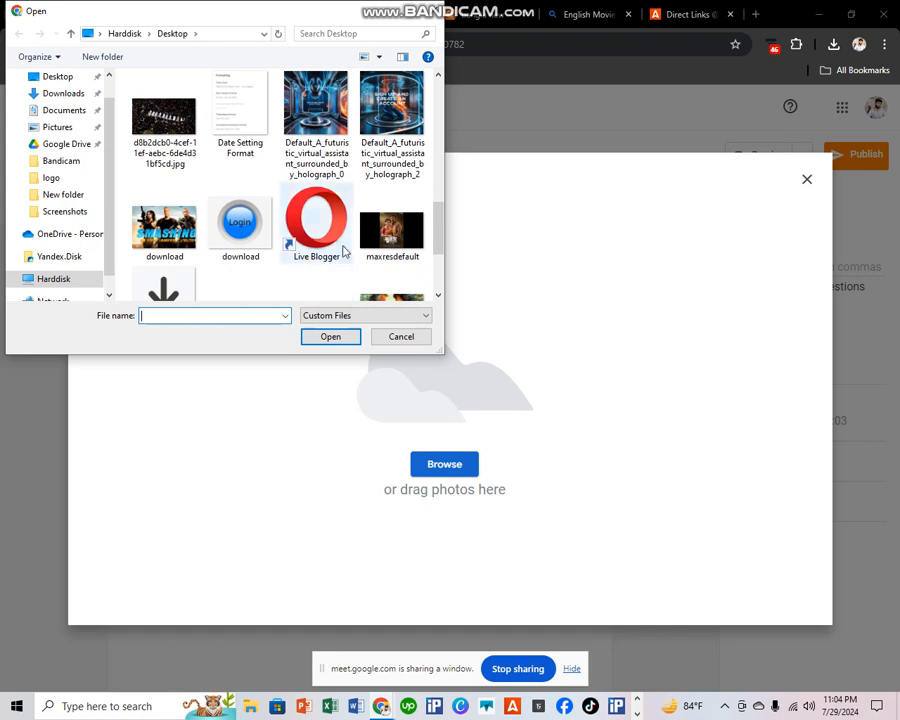
pyautogui.click(404, 230)
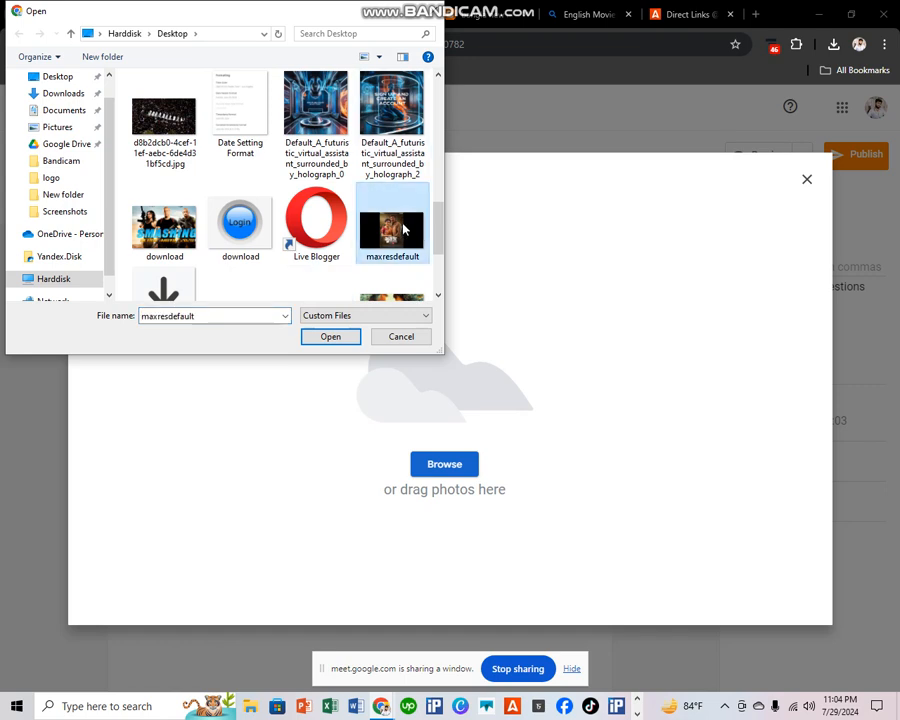
pyautogui.click(341, 337)
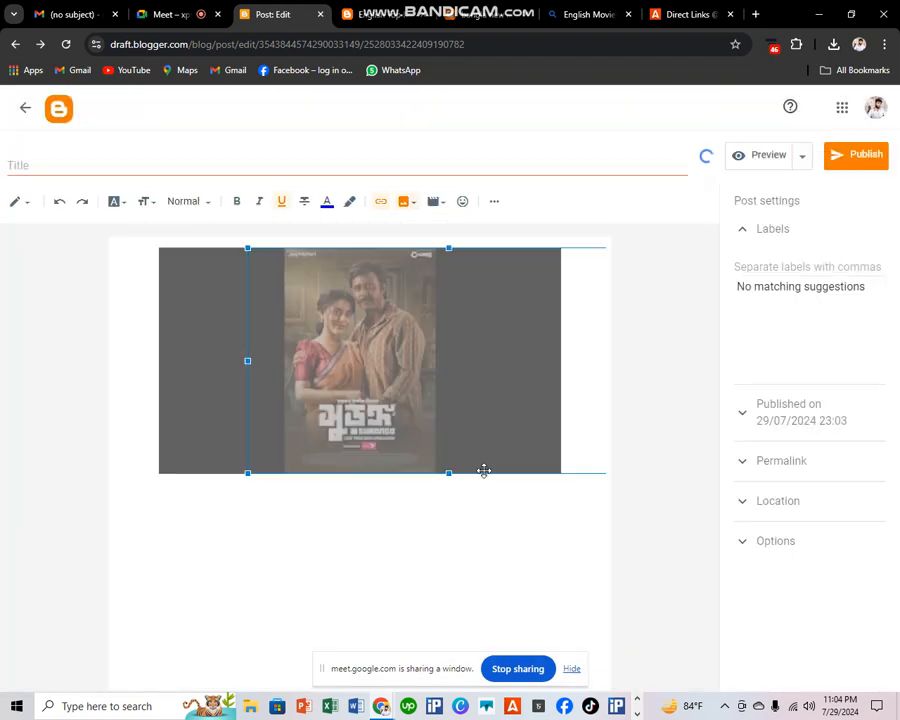
# Step: Insert the OIP (2) DOWNLOAD banner from the Desktop below the Surongo poster and reduce it to about 60% of its height
pyautogui.click(355, 512)
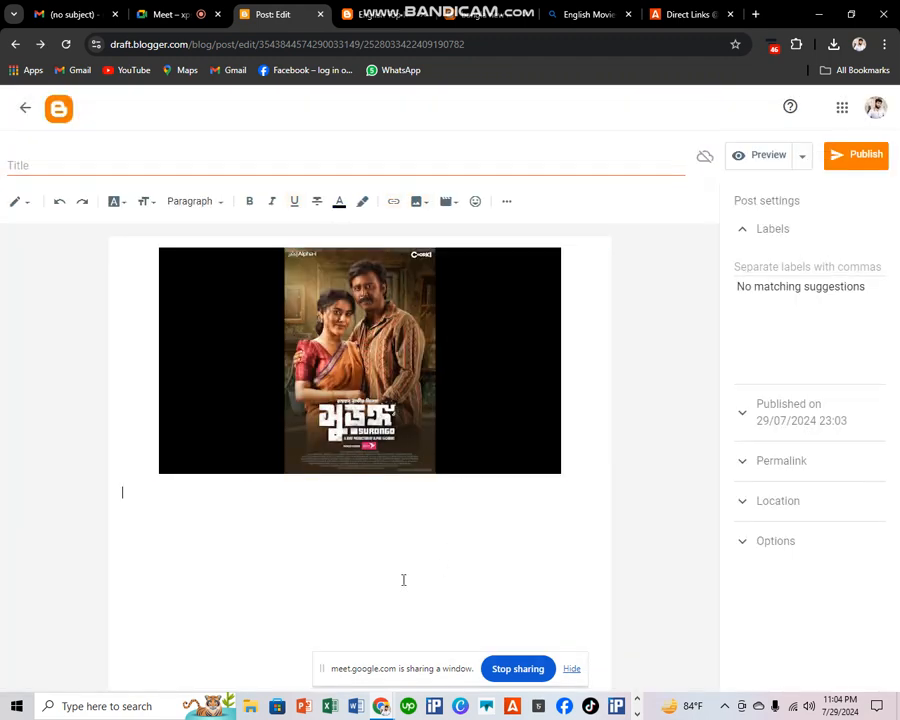
pyautogui.click(417, 202)
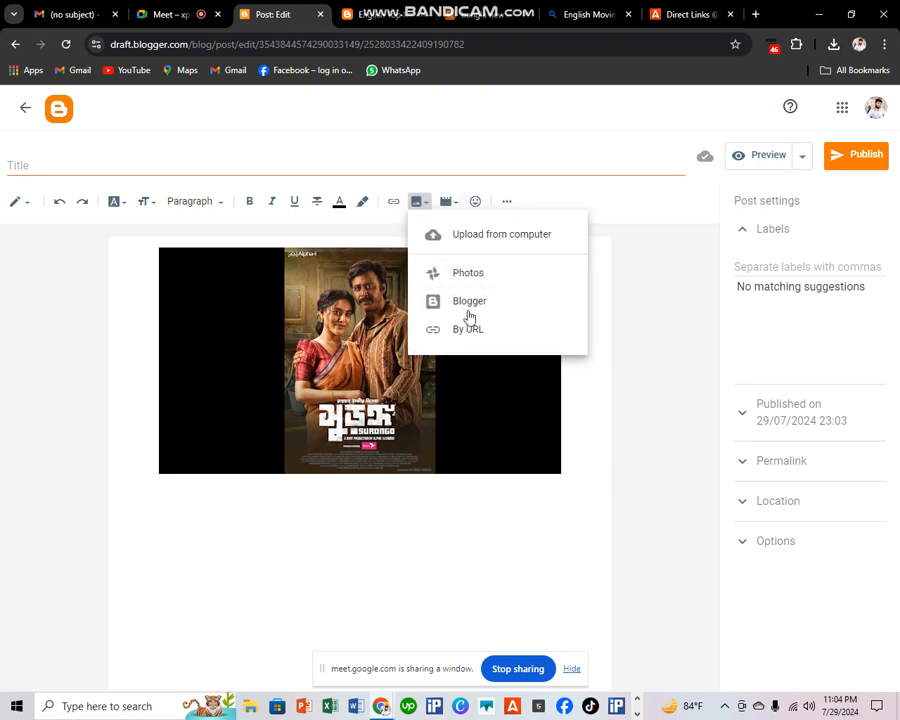
pyautogui.click(477, 236)
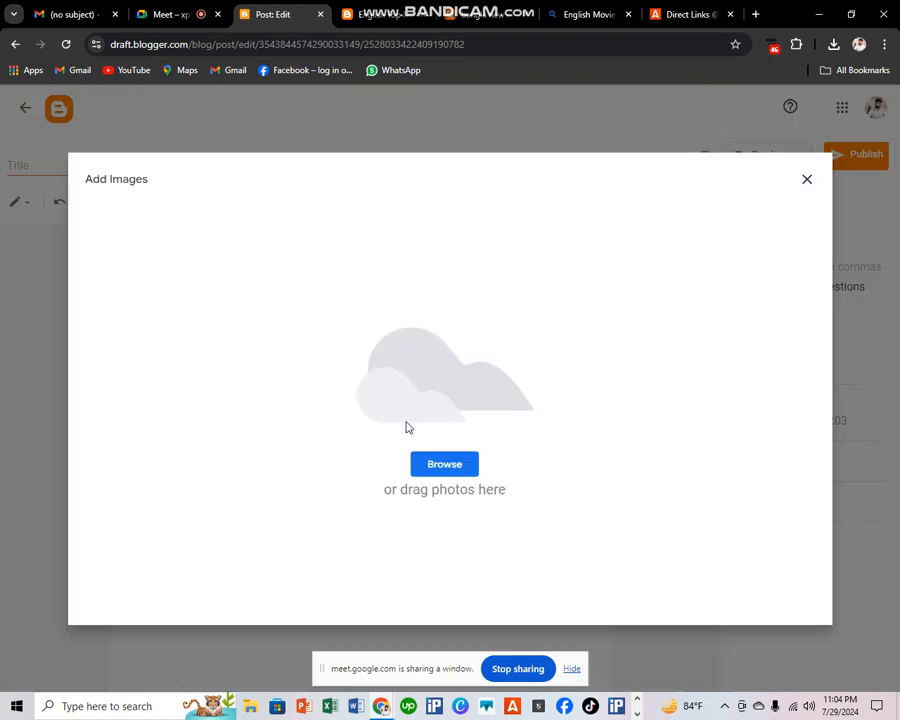
pyautogui.click(445, 465)
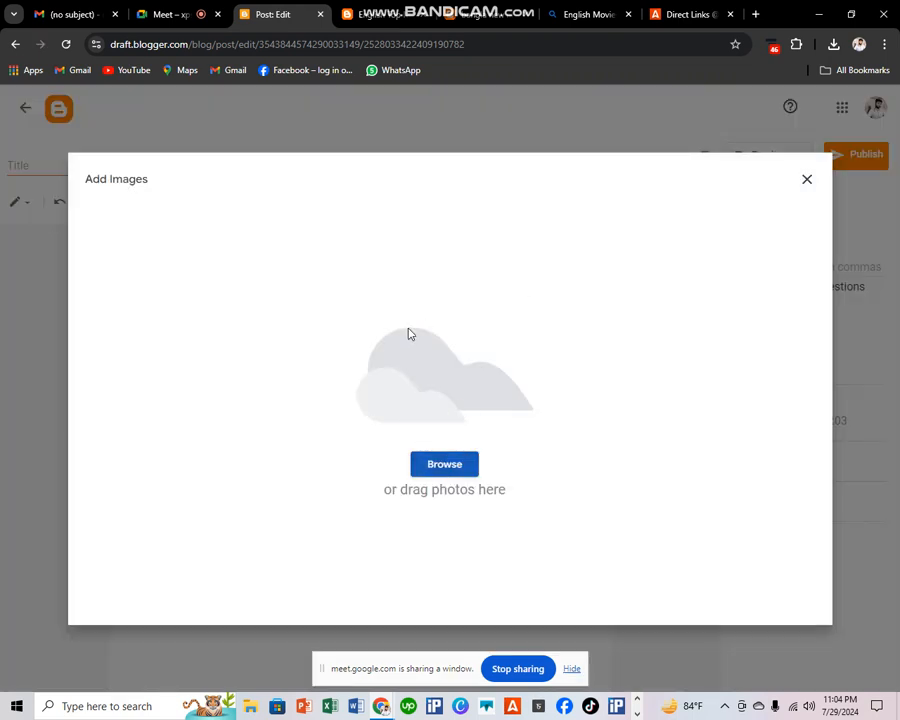
pyautogui.scroll(-10, 278, 240)
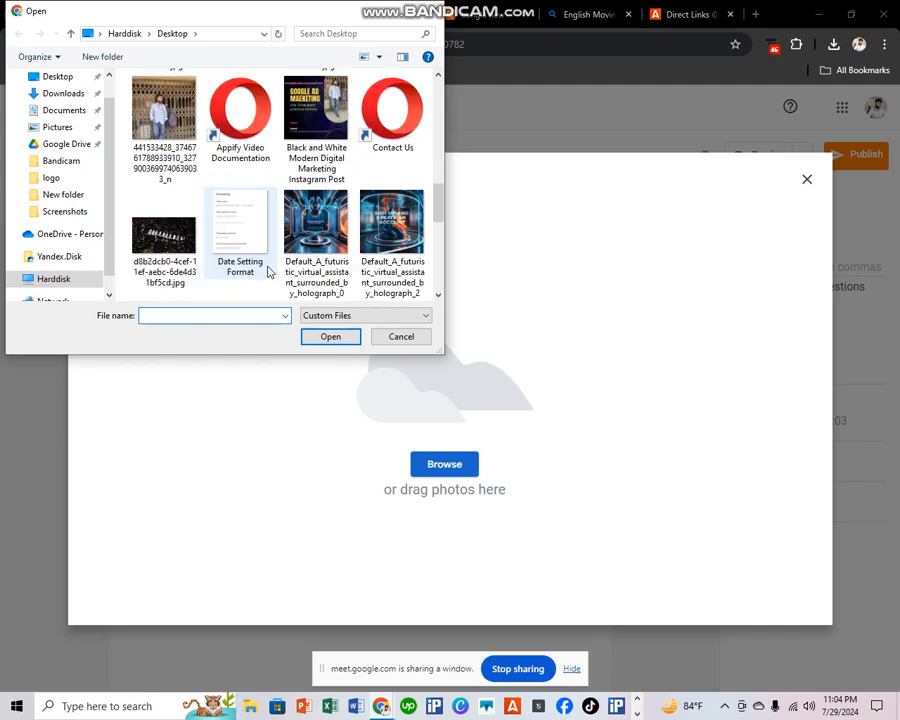
pyautogui.click(232, 197)
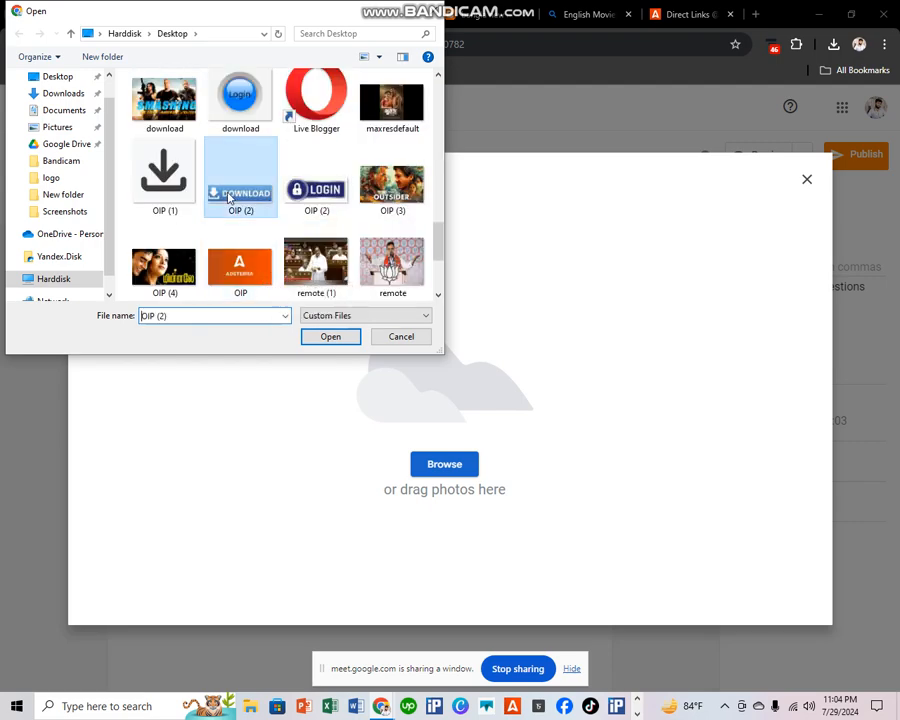
pyautogui.click(336, 335)
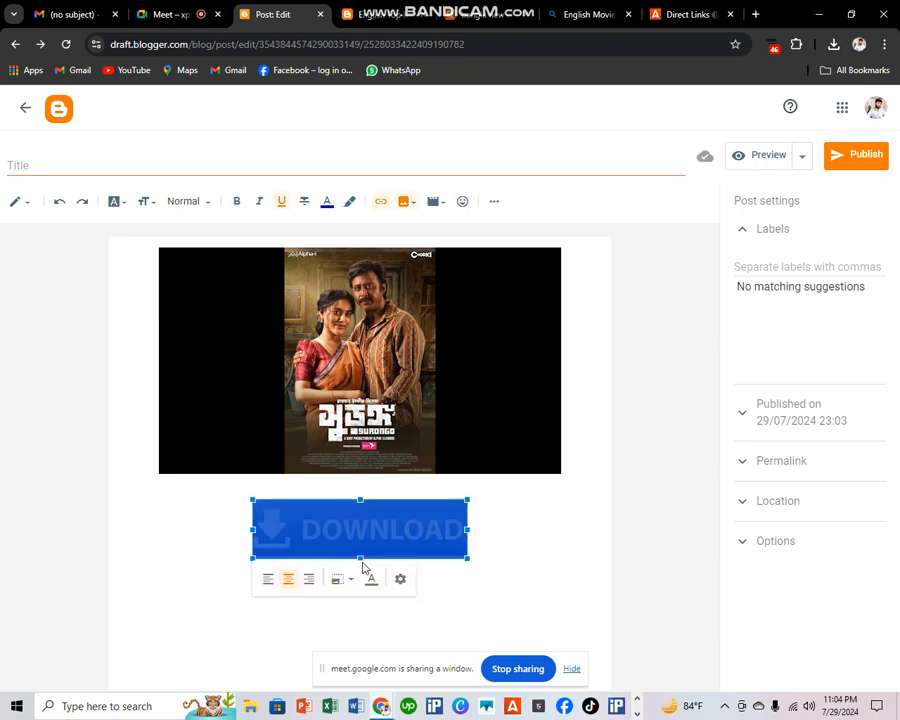
pyautogui.moveTo(361, 559); pyautogui.dragTo(361, 535)
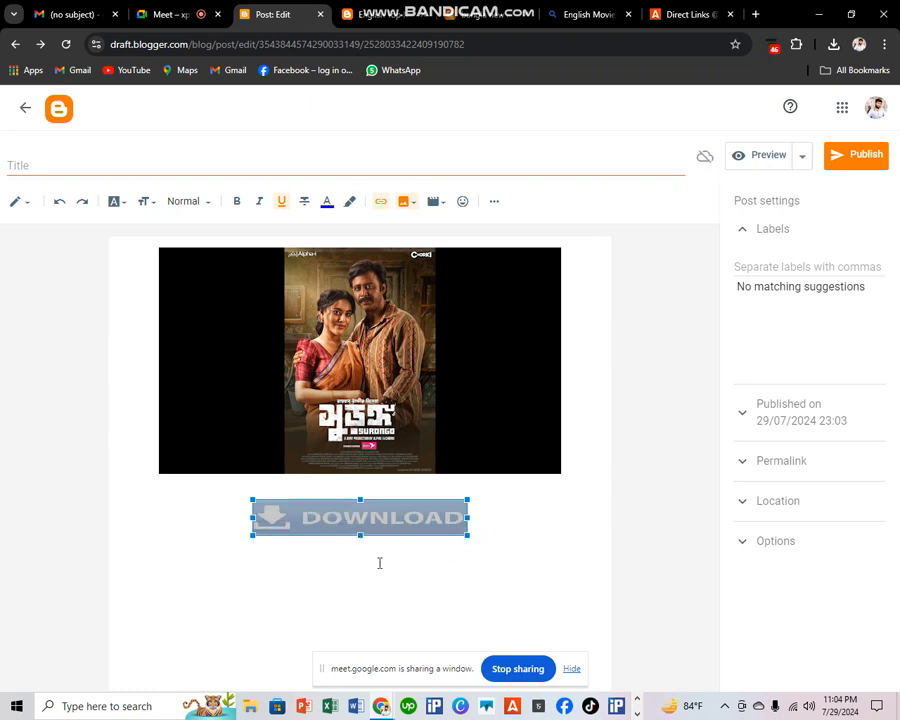
pyautogui.click(391, 565)
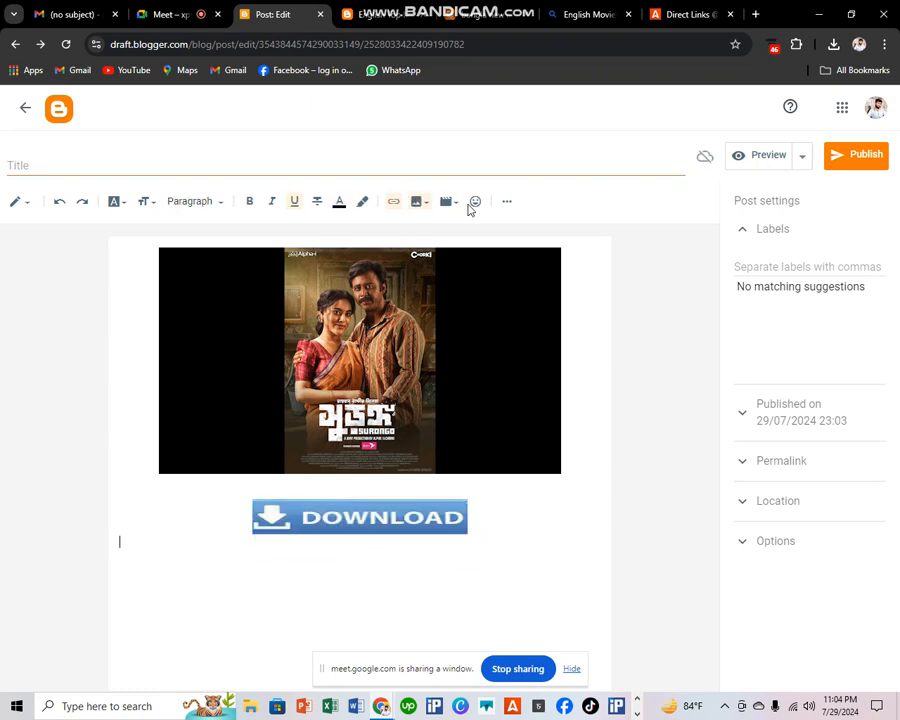
# Step: Title the post Bangla hit movie and publish it to the blog
pyautogui.click(325, 163)
pyautogui.write('b')
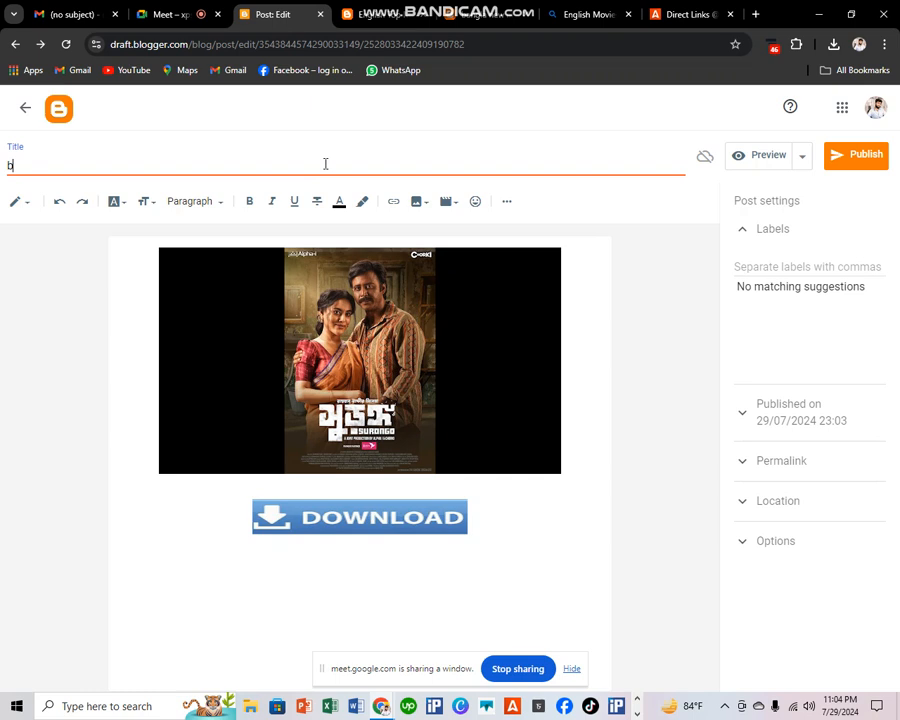
pyautogui.write('ANGLA')
pyautogui.press('BackSpace')
pyautogui.press('BackSpace')
pyautogui.press('BackSpace')
pyautogui.press('BackSpace')
pyautogui.press('BackSpace')
pyautogui.press('BackSpace')
pyautogui.write('hit movie')
pyautogui.click(852, 169)
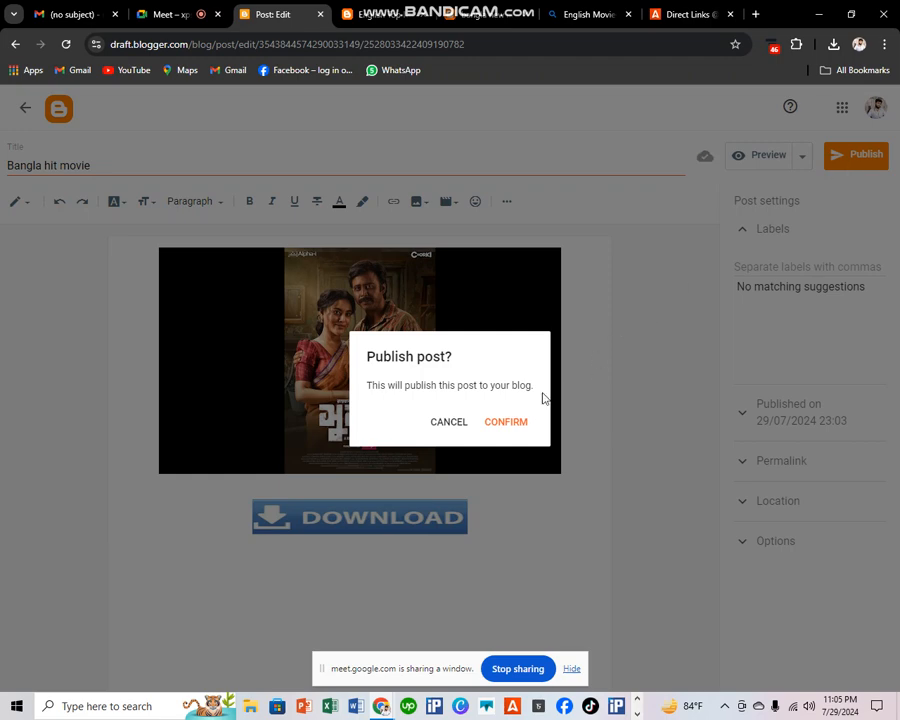
pyautogui.click(497, 423)
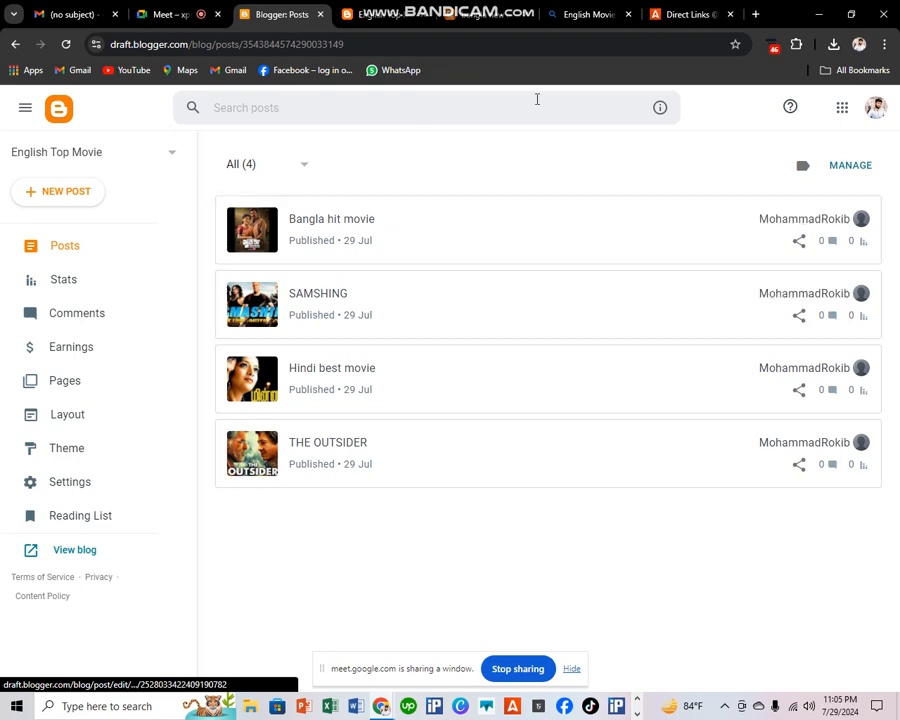
# Step: Switch to the Adsterra Direct Links page, reload it and check the approval status of the newly requested direct link
pyautogui.click(670, 15)
pyautogui.rightClick(506, 427)
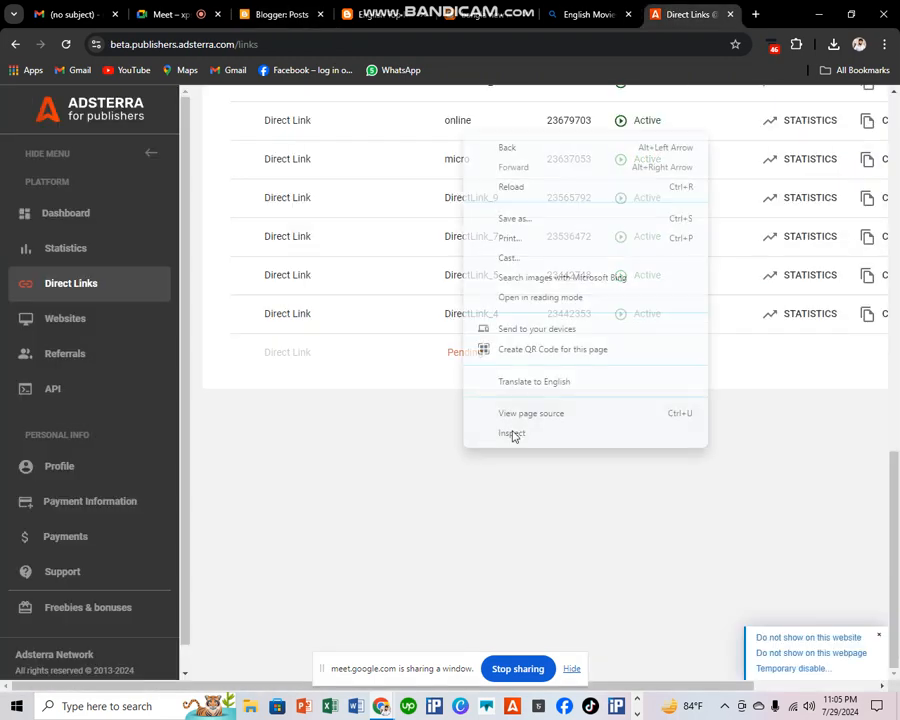
pyautogui.click(518, 186)
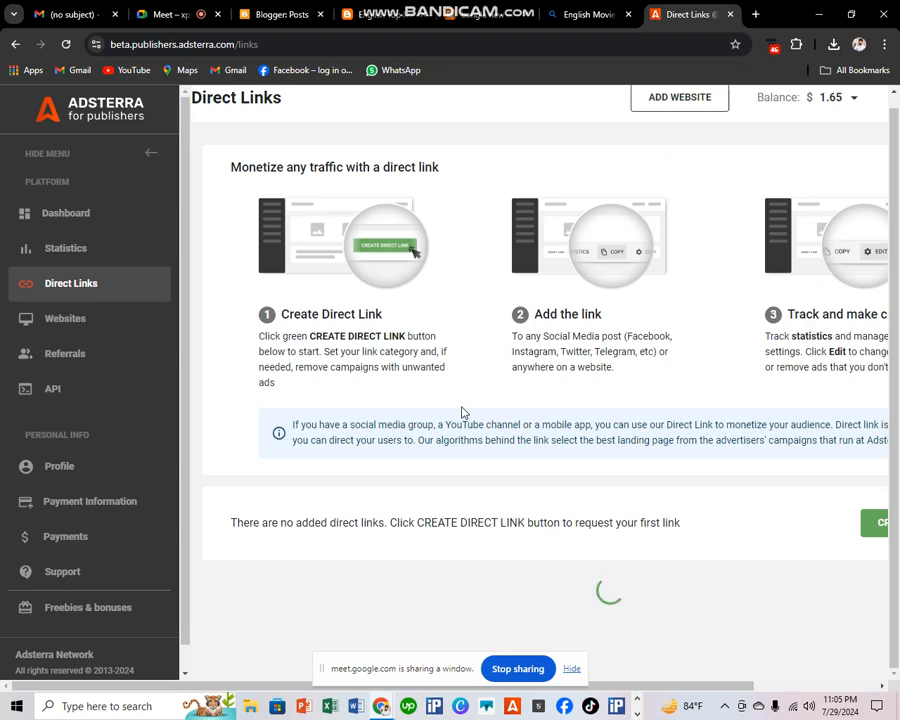
pyautogui.scroll(-7, 462, 412)
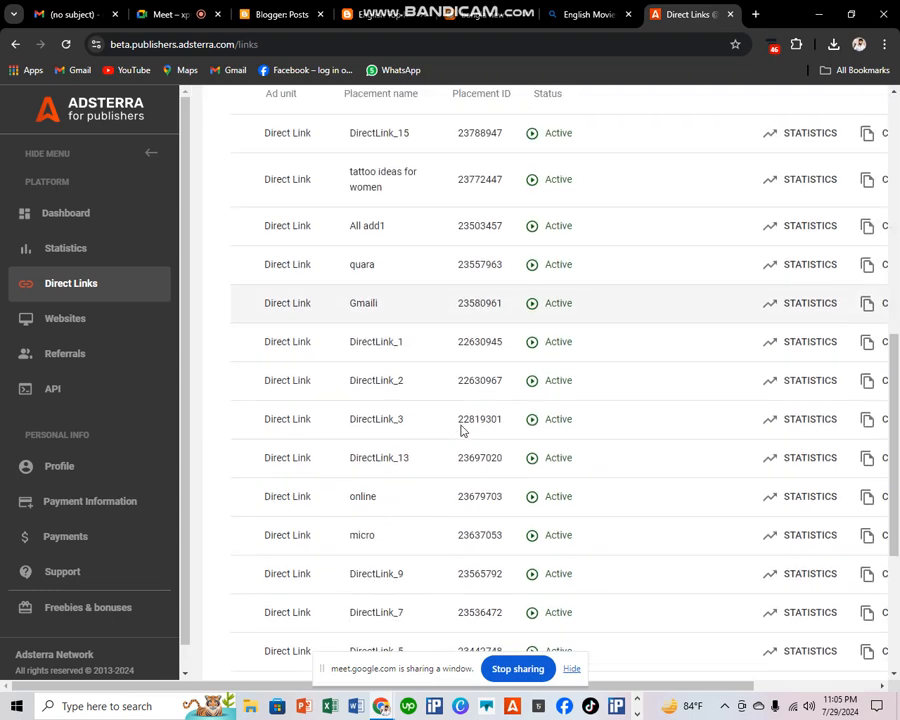
pyautogui.scroll(5, 462, 430)
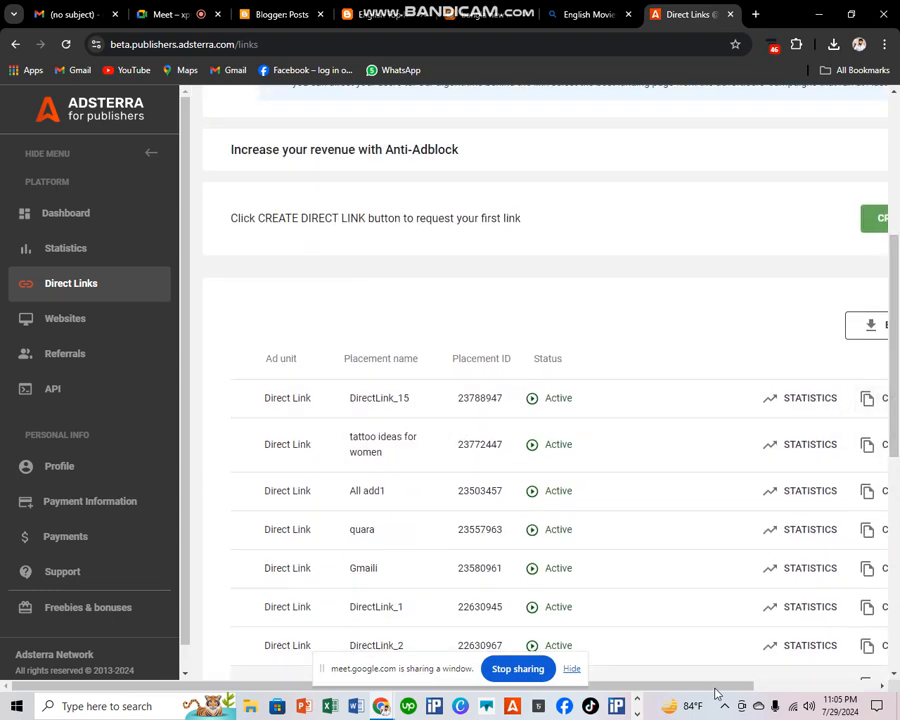
# Step: Edit the DirectLink_15 placement and replace its name with "english mo"
pyautogui.moveTo(733, 693); pyautogui.dragTo(780, 680)
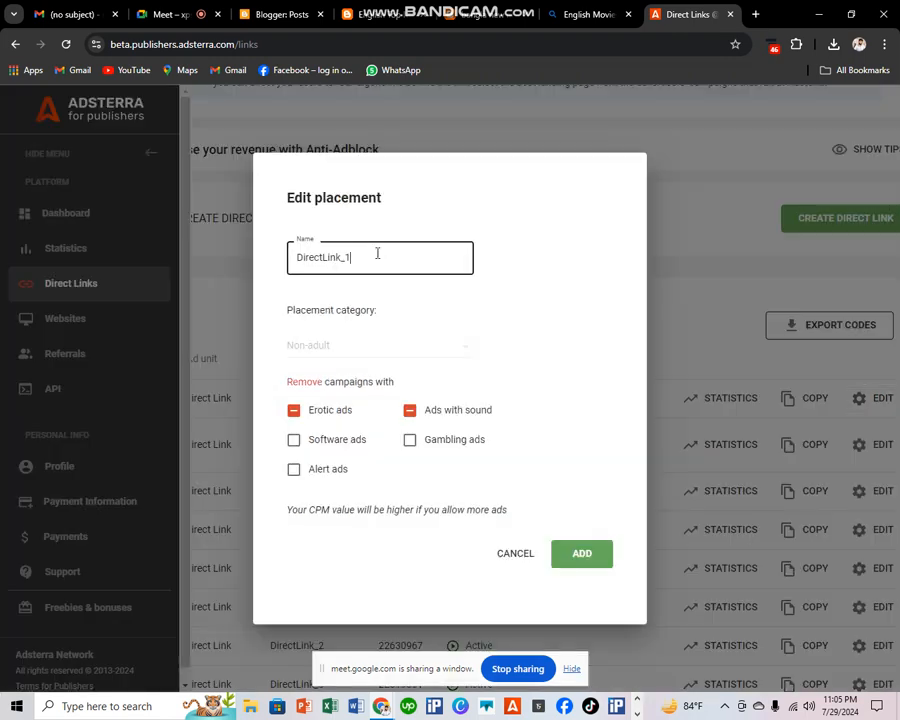
pyautogui.press('BackSpace')
pyautogui.press('BackSpace')
pyautogui.press('BackSpace')
pyautogui.press('BackSpace')
pyautogui.press('BackSpace')
pyautogui.press('BackSpace')
pyautogui.press('BackSpace')
pyautogui.press('BackSpace')
pyautogui.press('BackSpace')
pyautogui.press('BackSpace')
pyautogui.press('BackSpace')
pyautogui.press('BackSpace')
pyautogui.write('english mo')
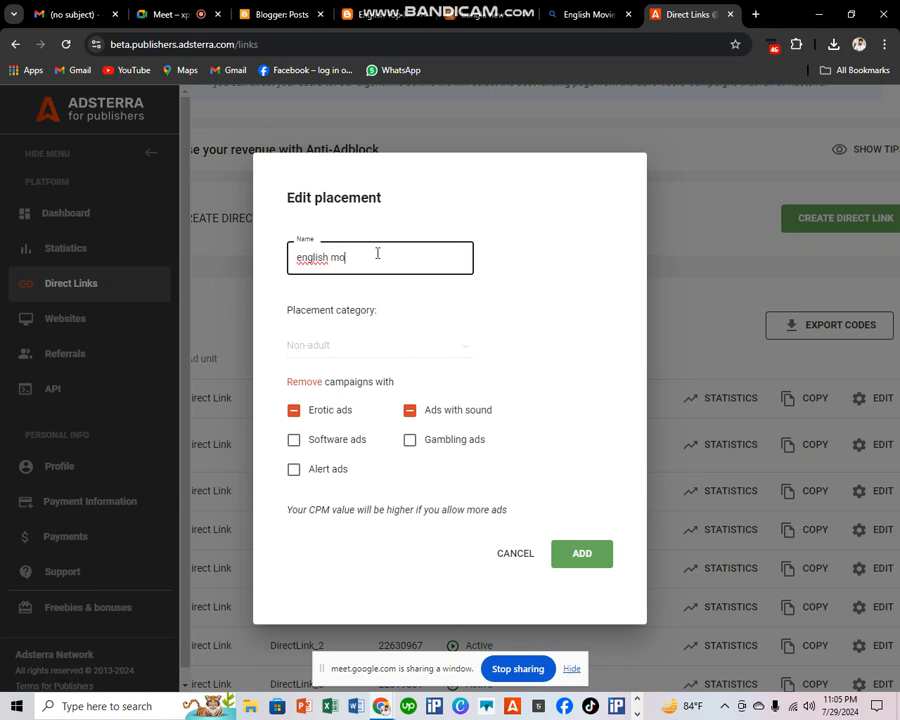